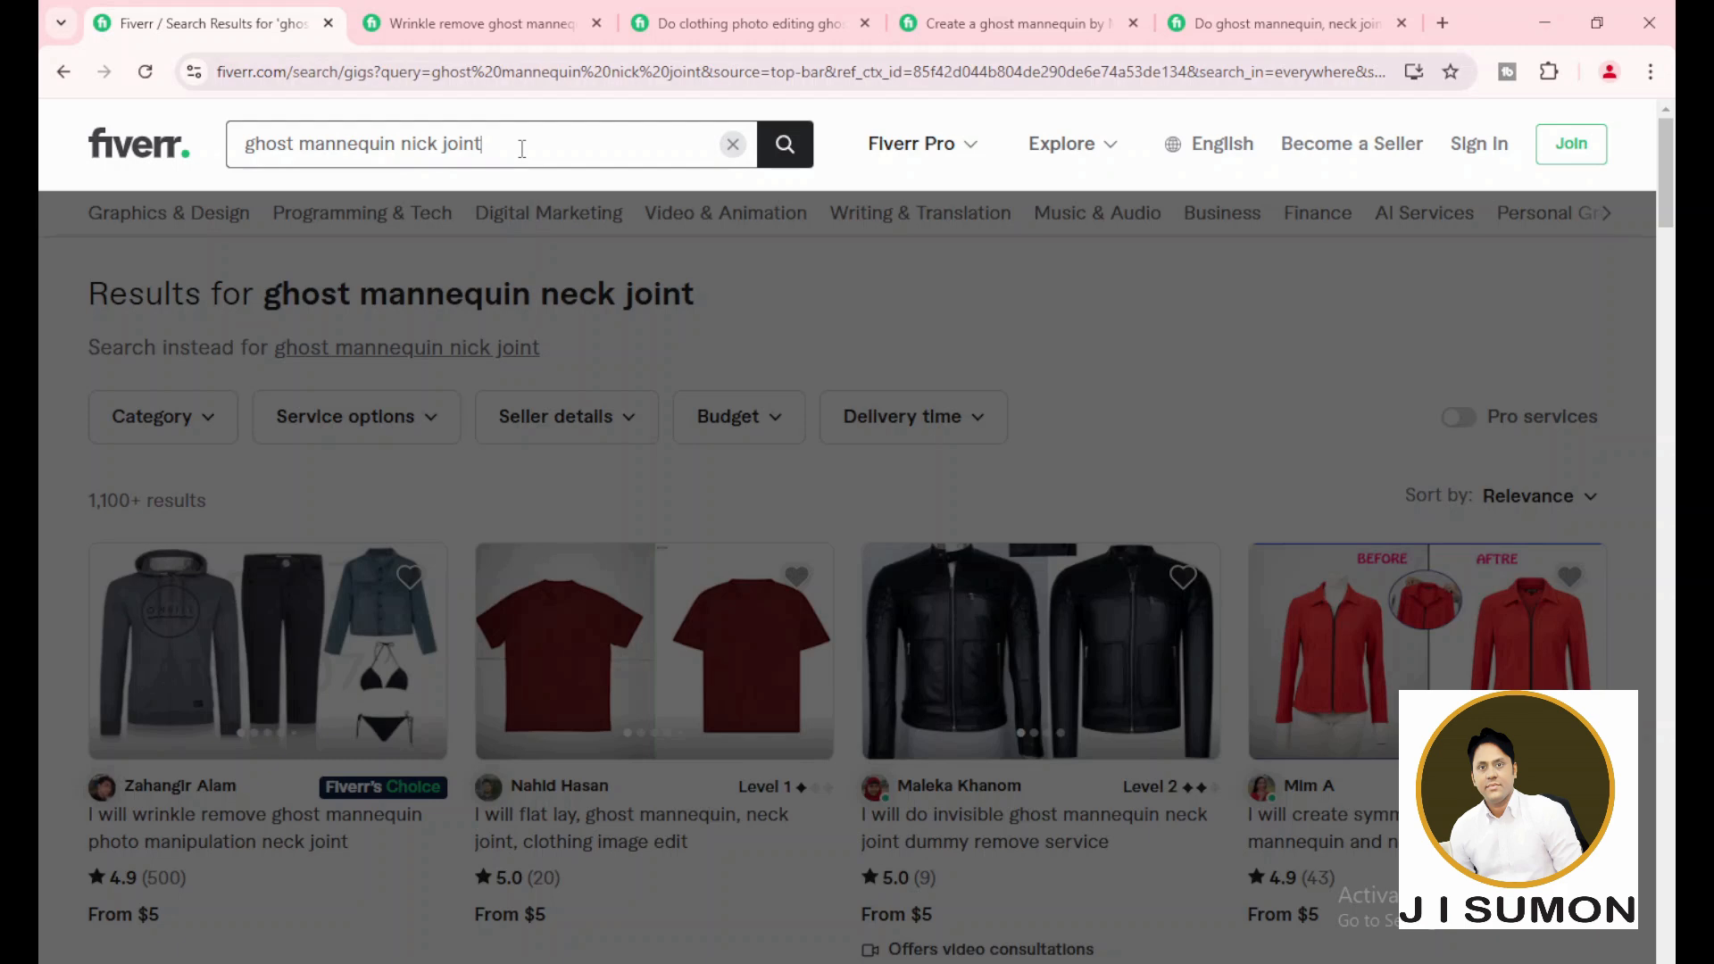
# Examine the review count, title keywords and order queue of the wrinkle-removal ghost mannequin gig
pyautogui.click(718, 347)
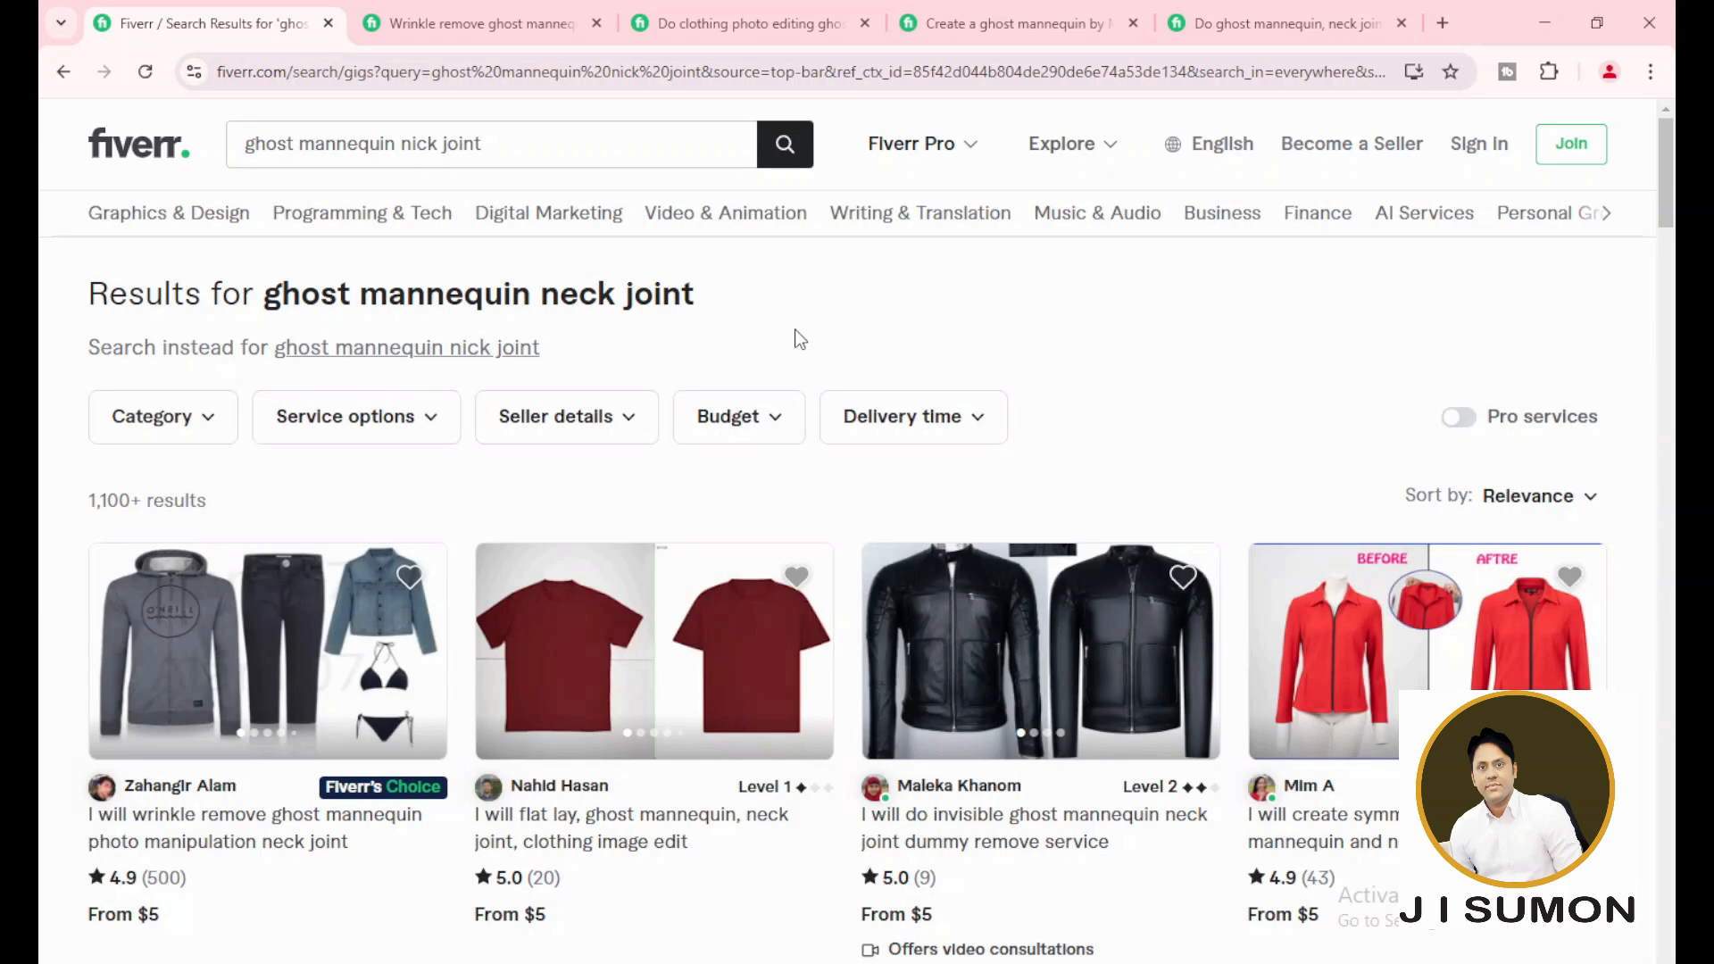
pyautogui.click(434, 21)
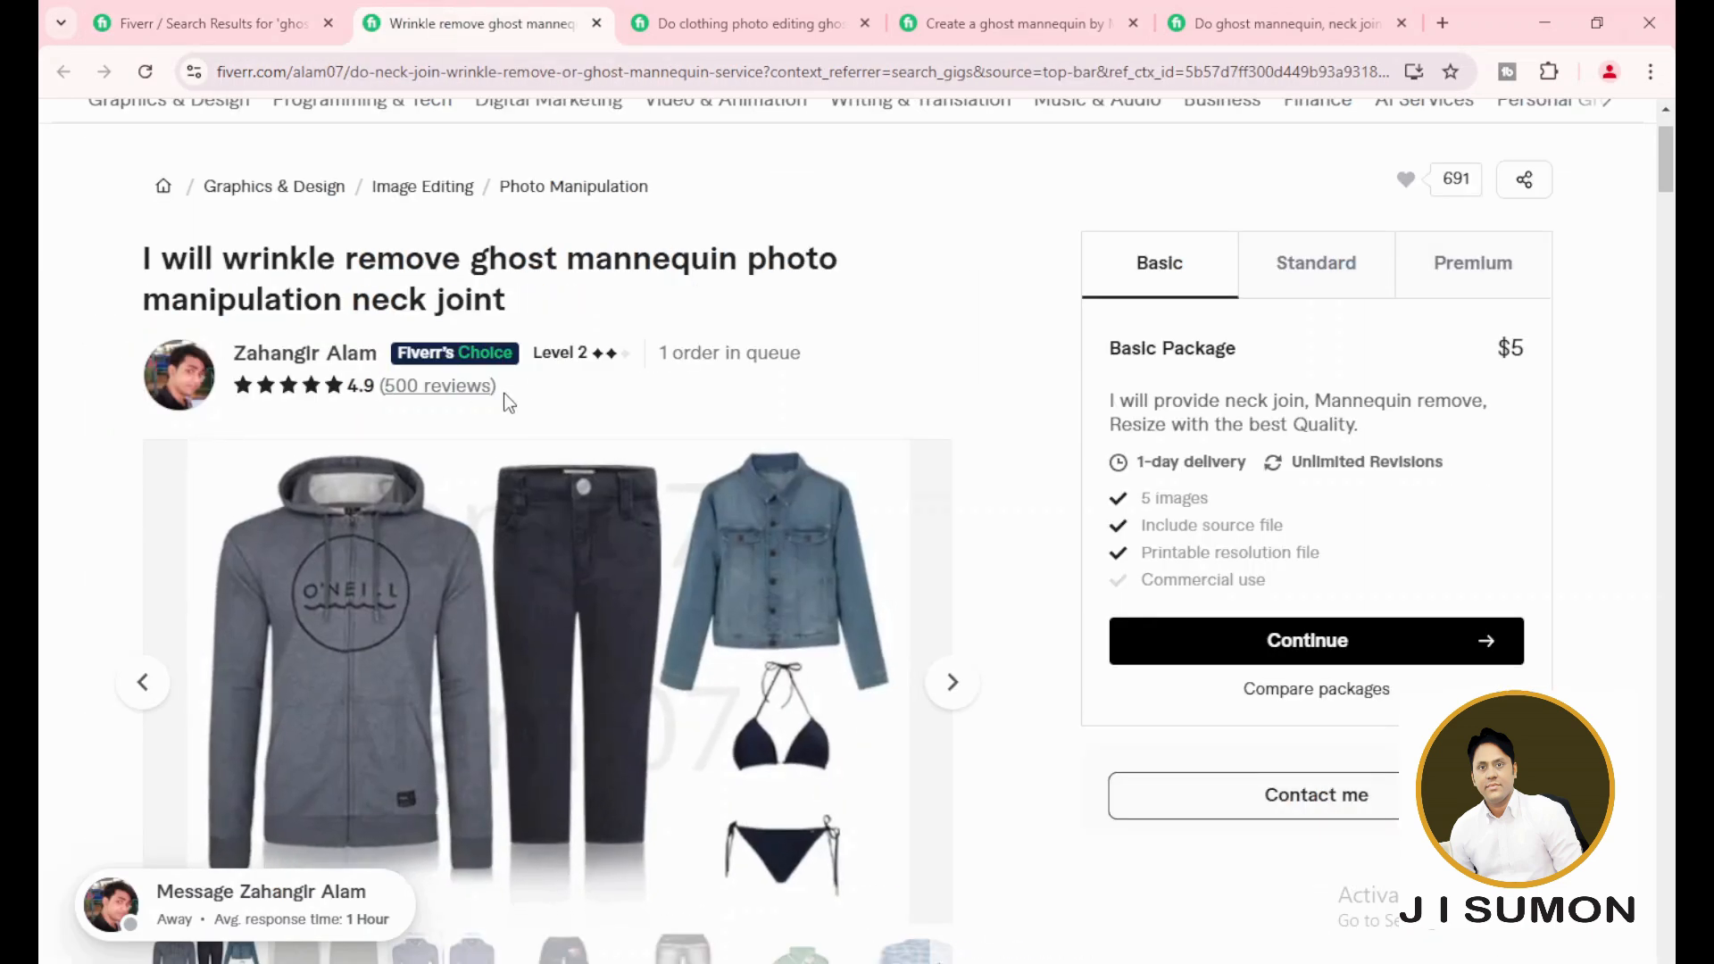
pyautogui.moveTo(504, 392); pyautogui.dragTo(370, 410)
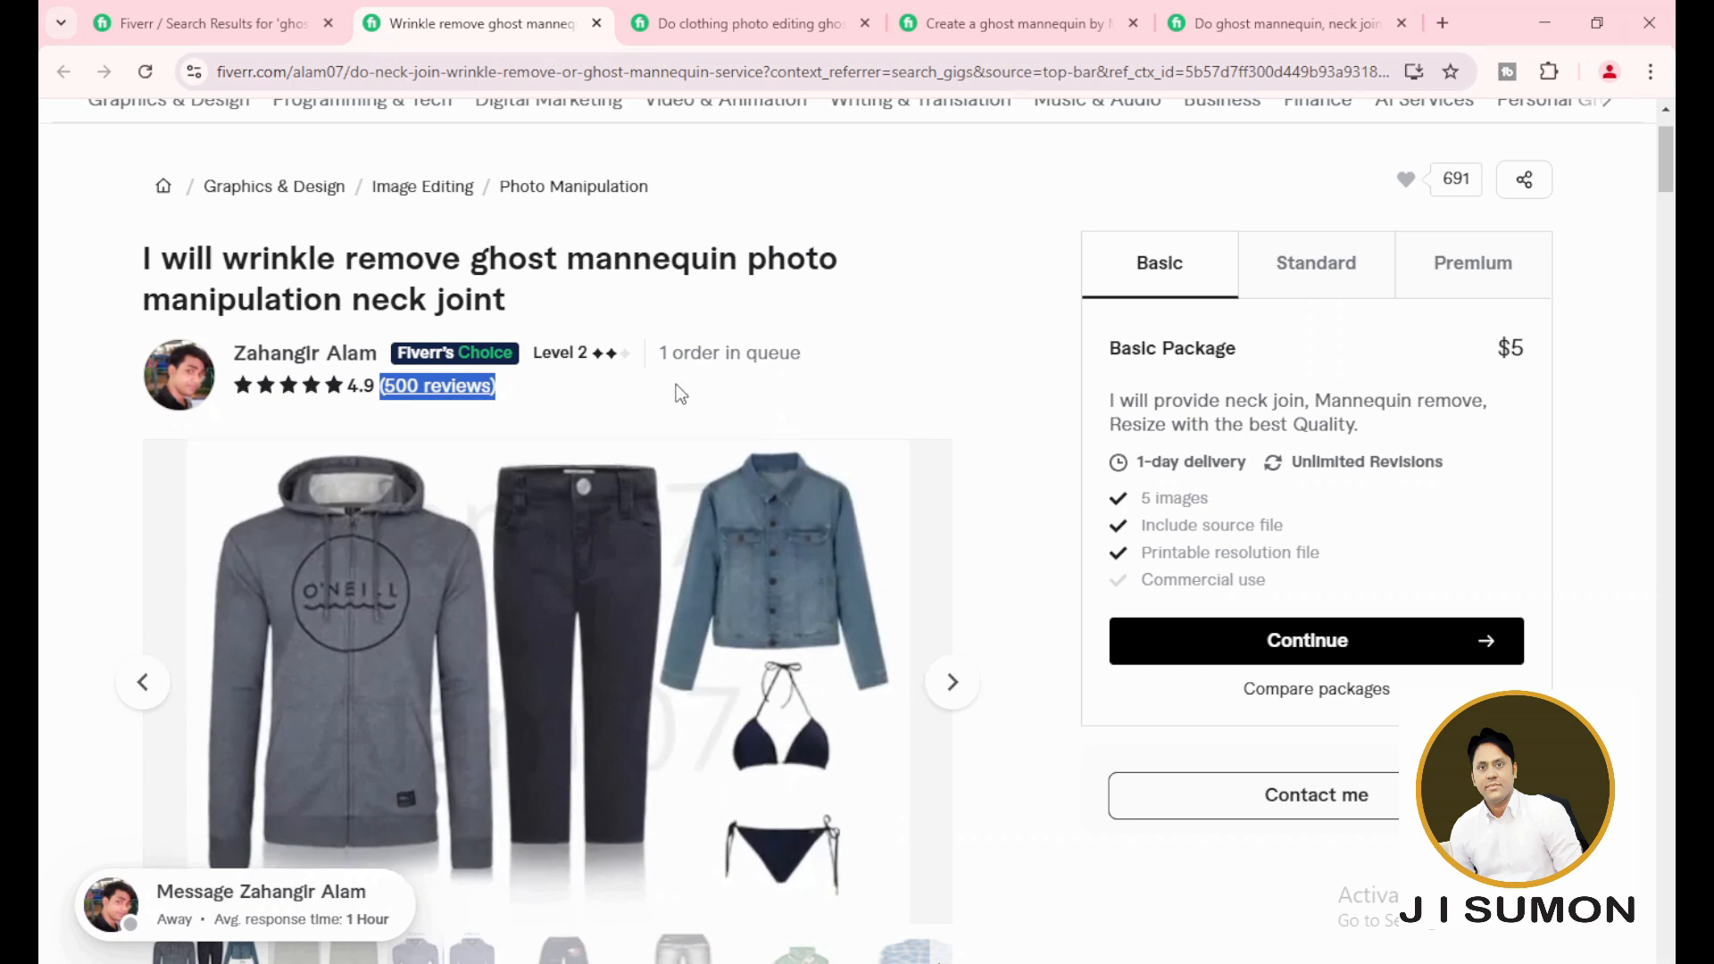
pyautogui.moveTo(472, 264); pyautogui.dragTo(765, 319)
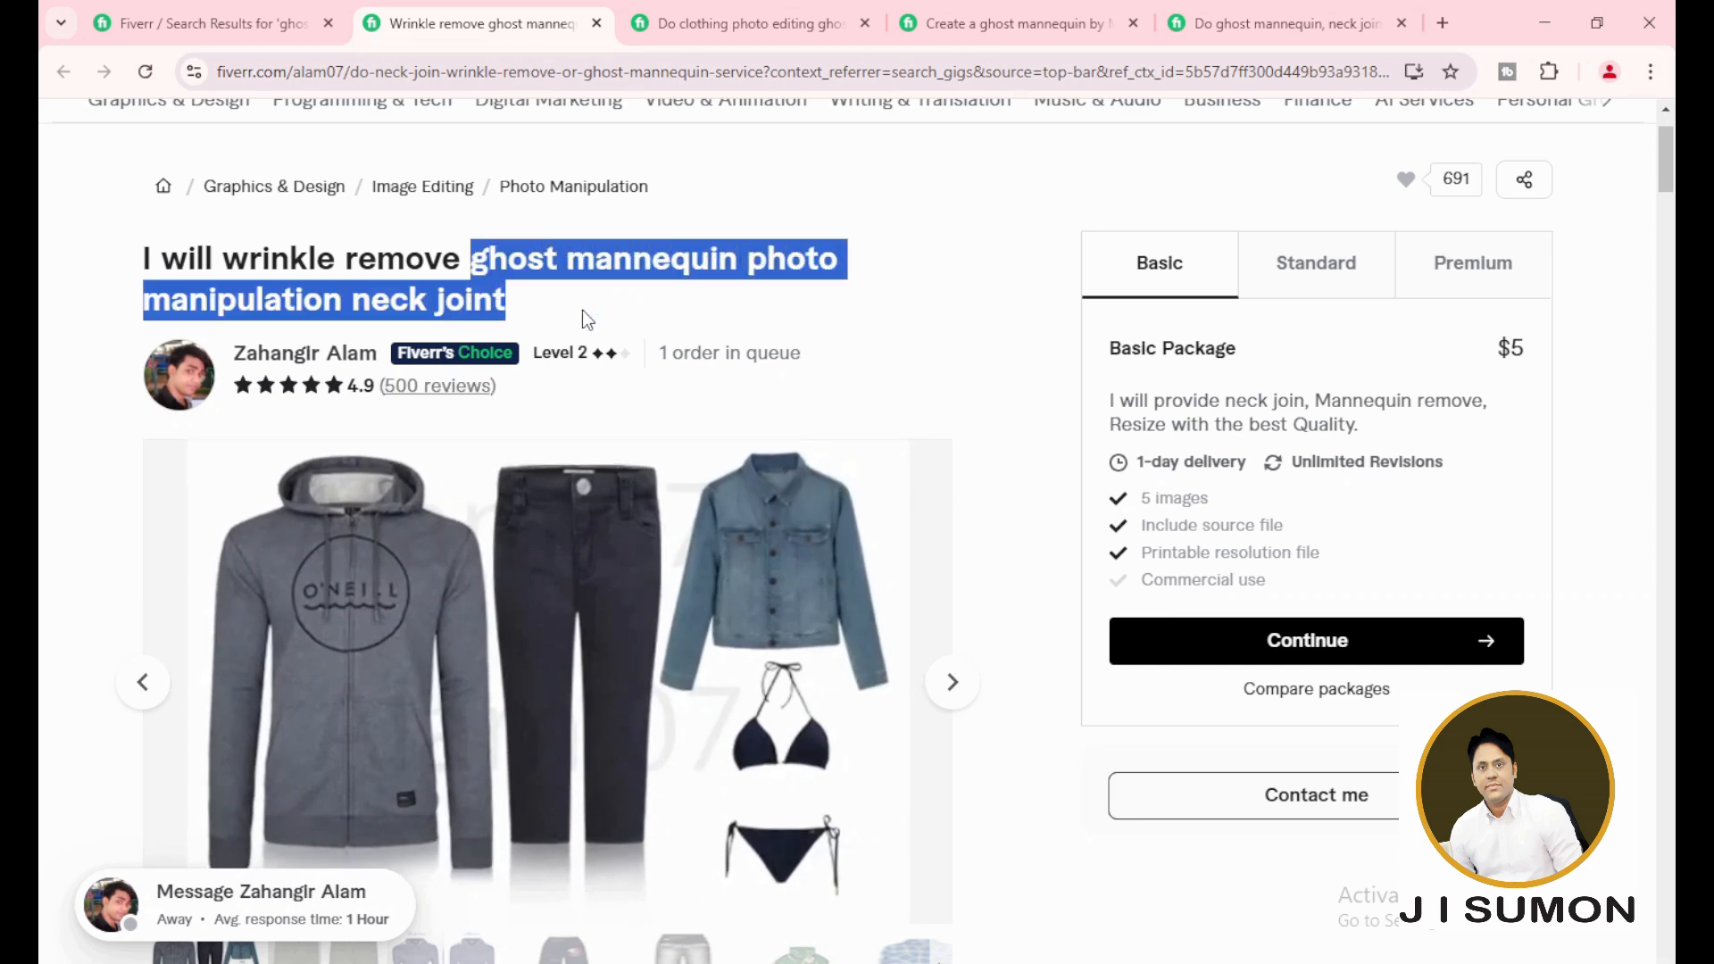
pyautogui.click(675, 409)
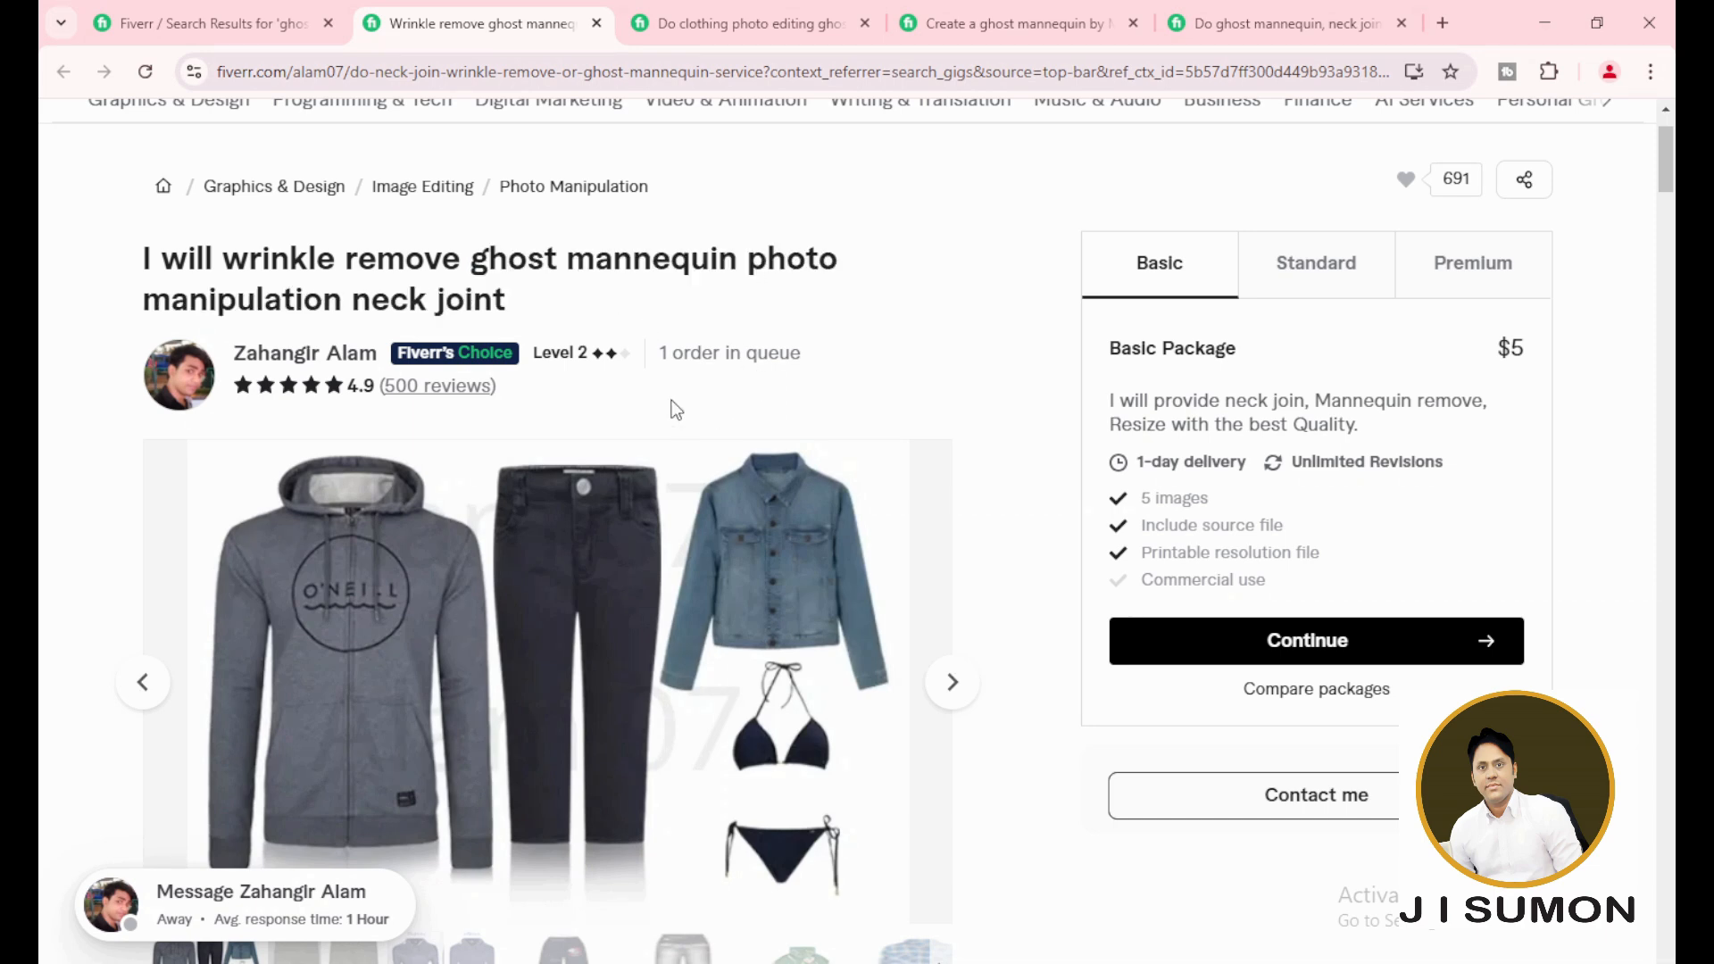
pyautogui.moveTo(652, 352); pyautogui.dragTo(816, 360)
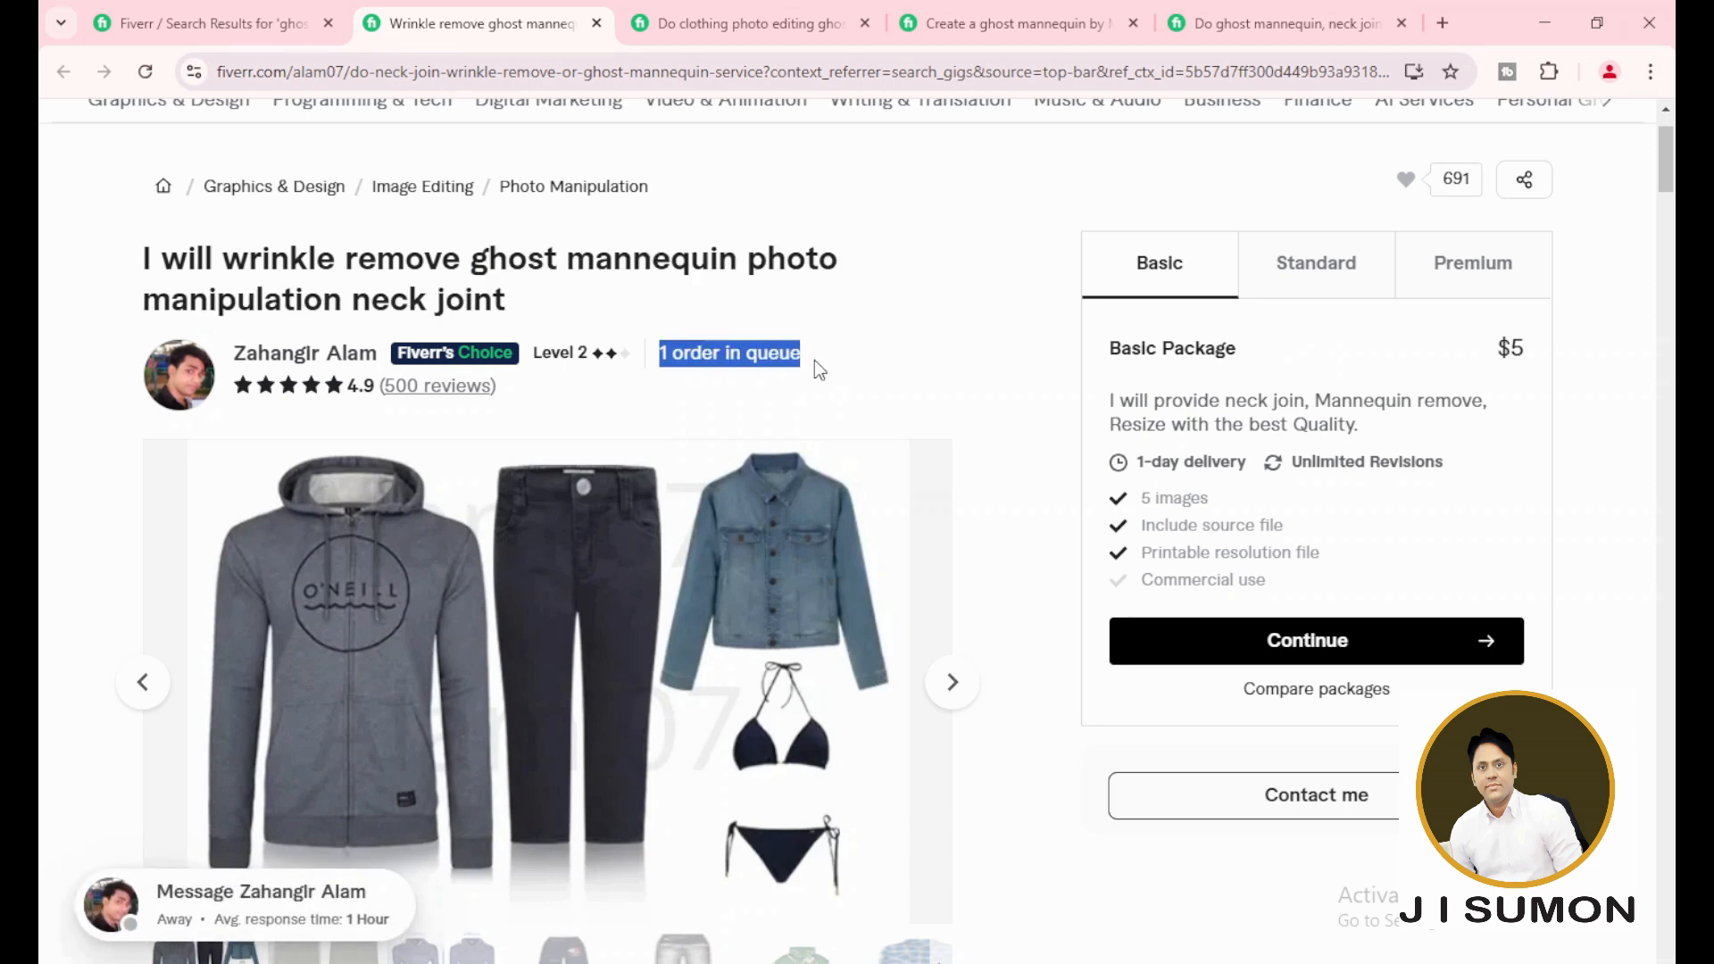
# Compare the review counts and order queues of the other three opened ghost mannequin gigs, and return to the search results
pyautogui.click(693, 24)
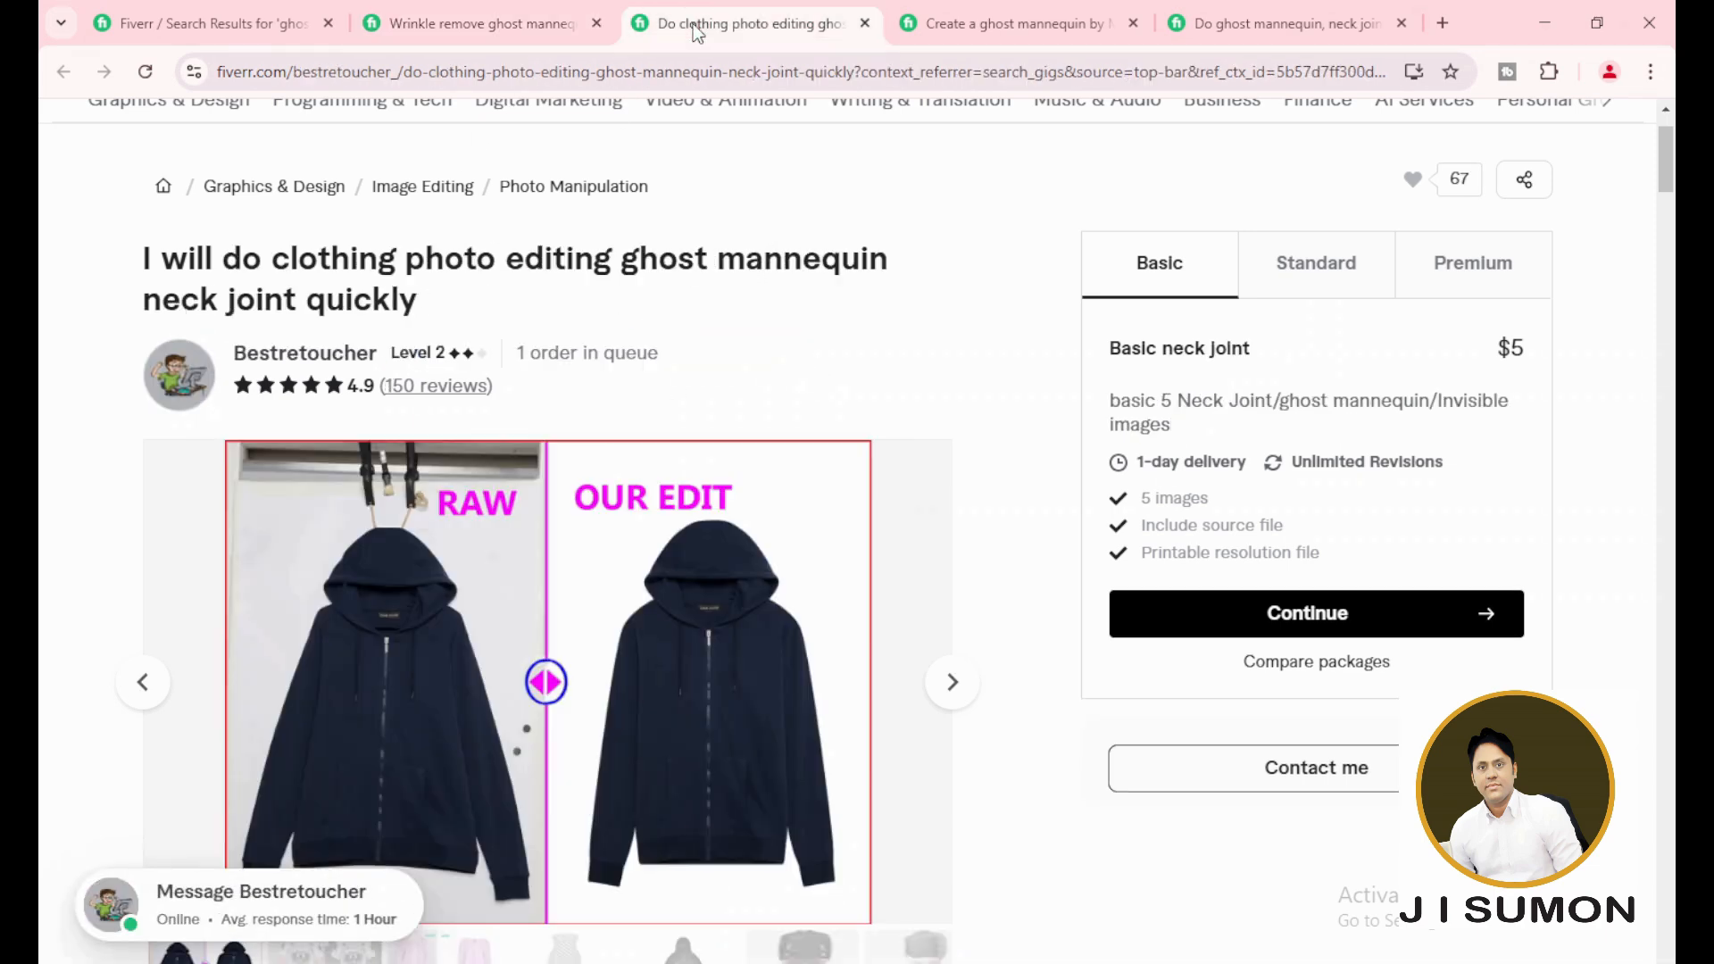
pyautogui.moveTo(540, 391); pyautogui.dragTo(375, 402)
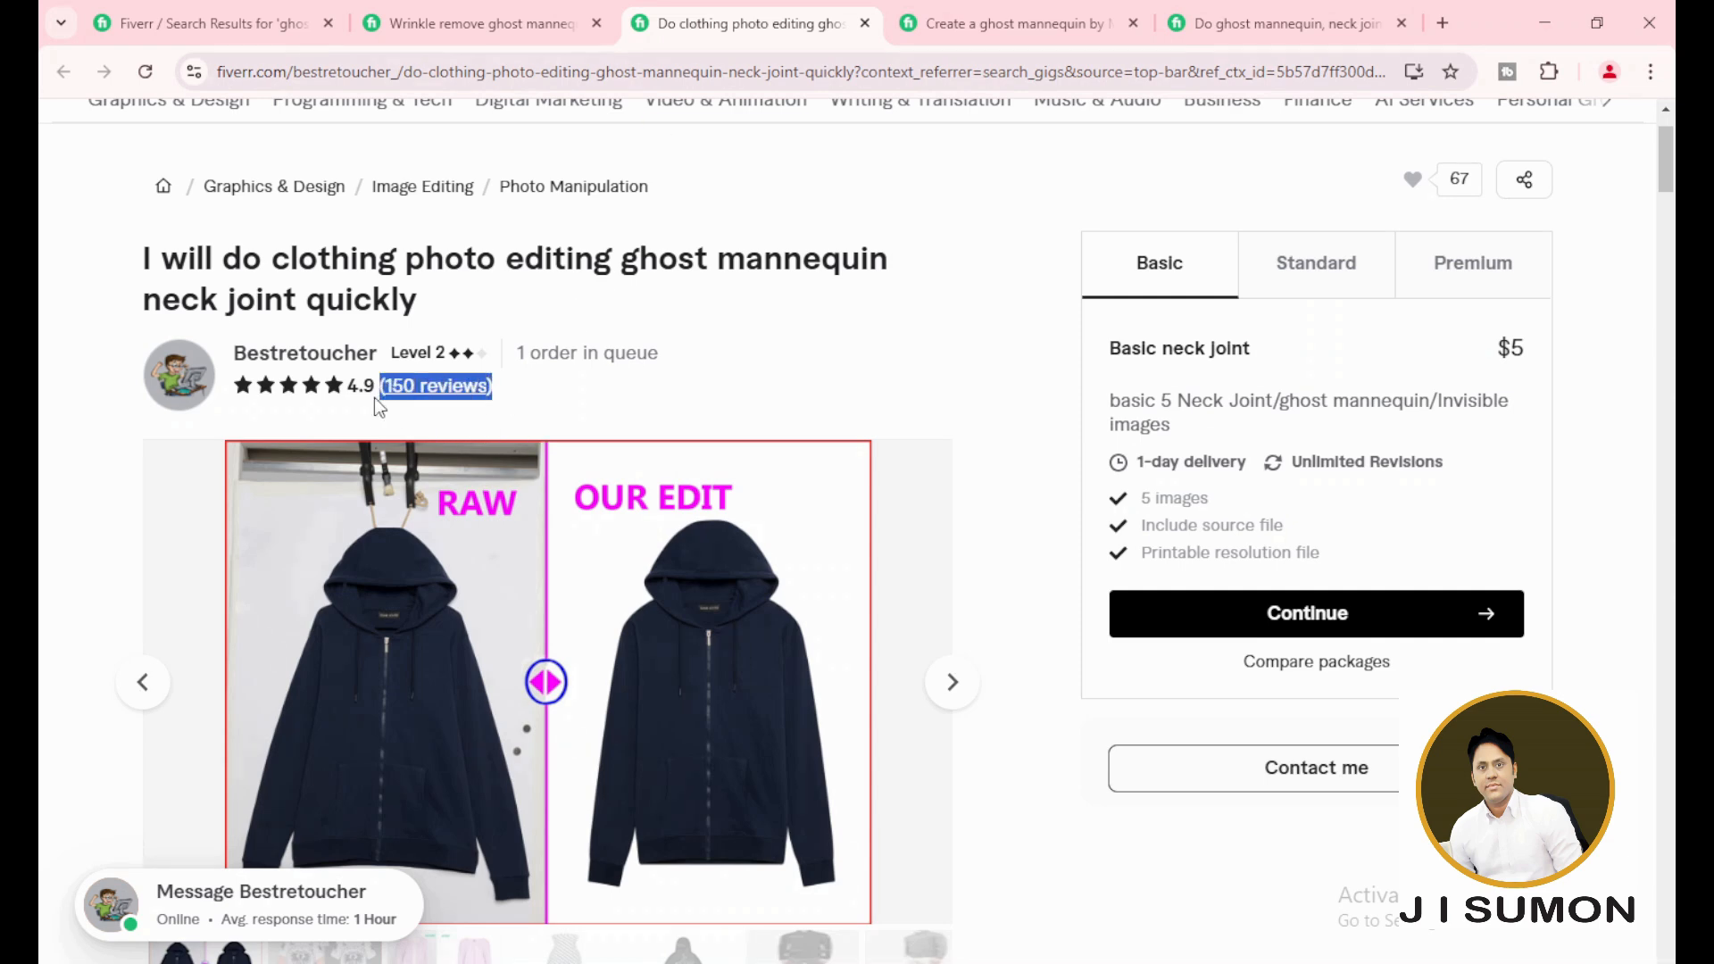
pyautogui.moveTo(659, 355); pyautogui.dragTo(519, 354)
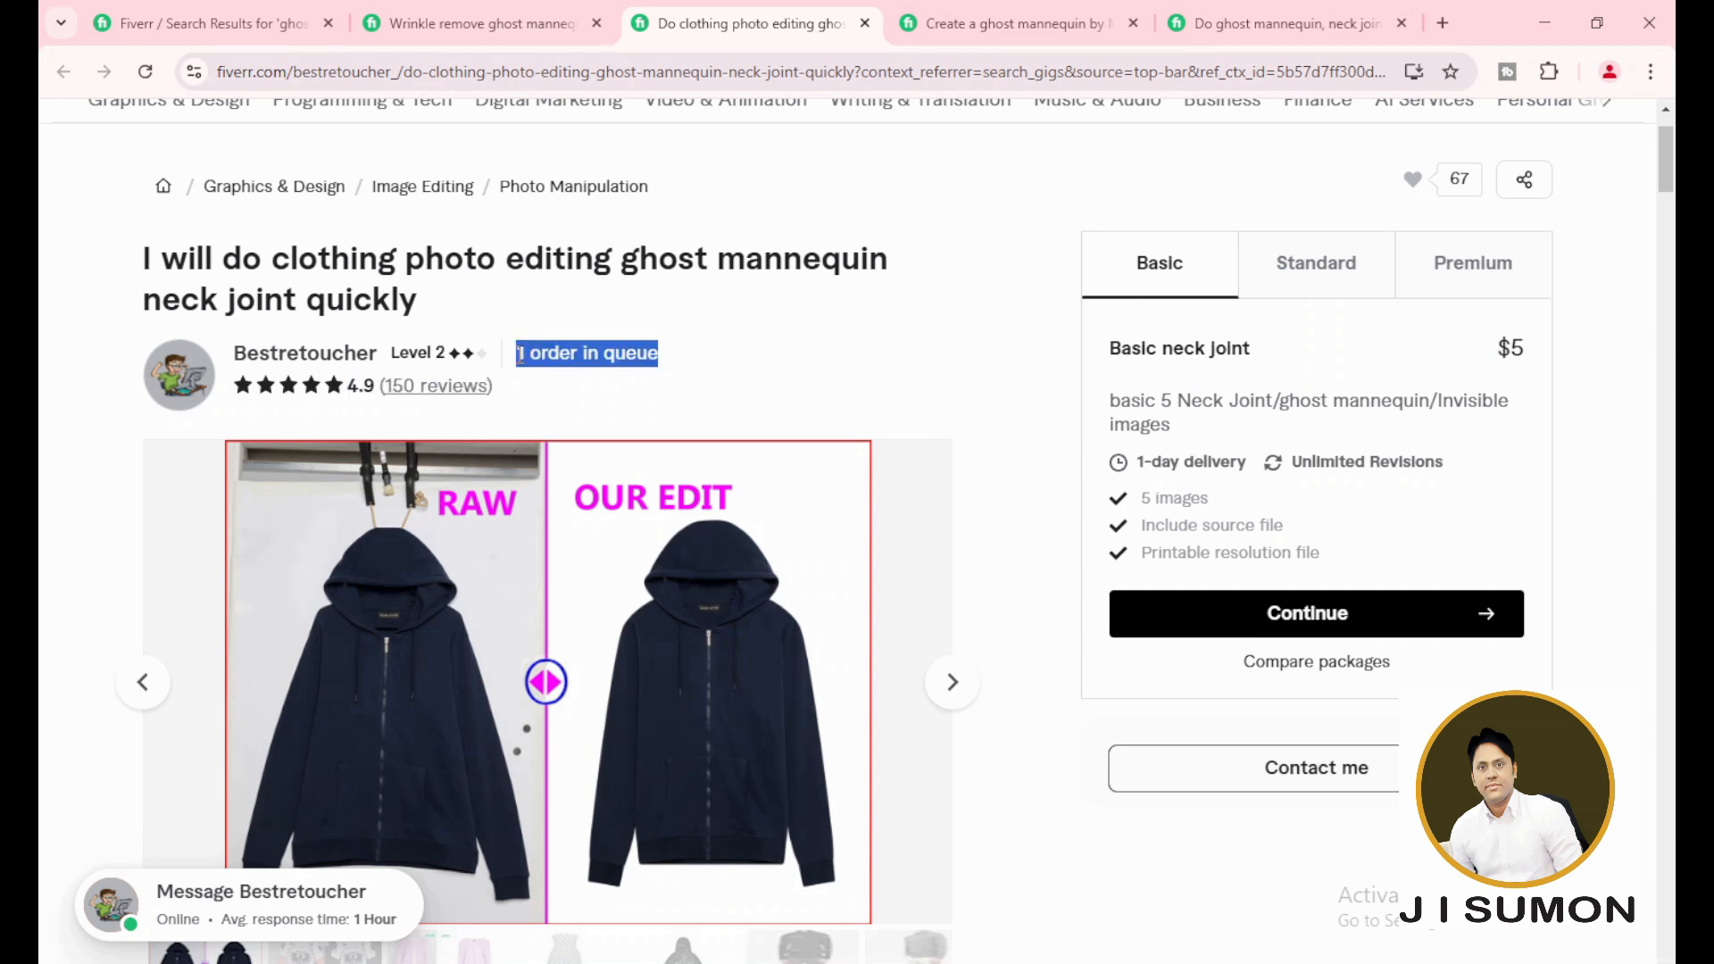
pyautogui.click(928, 25)
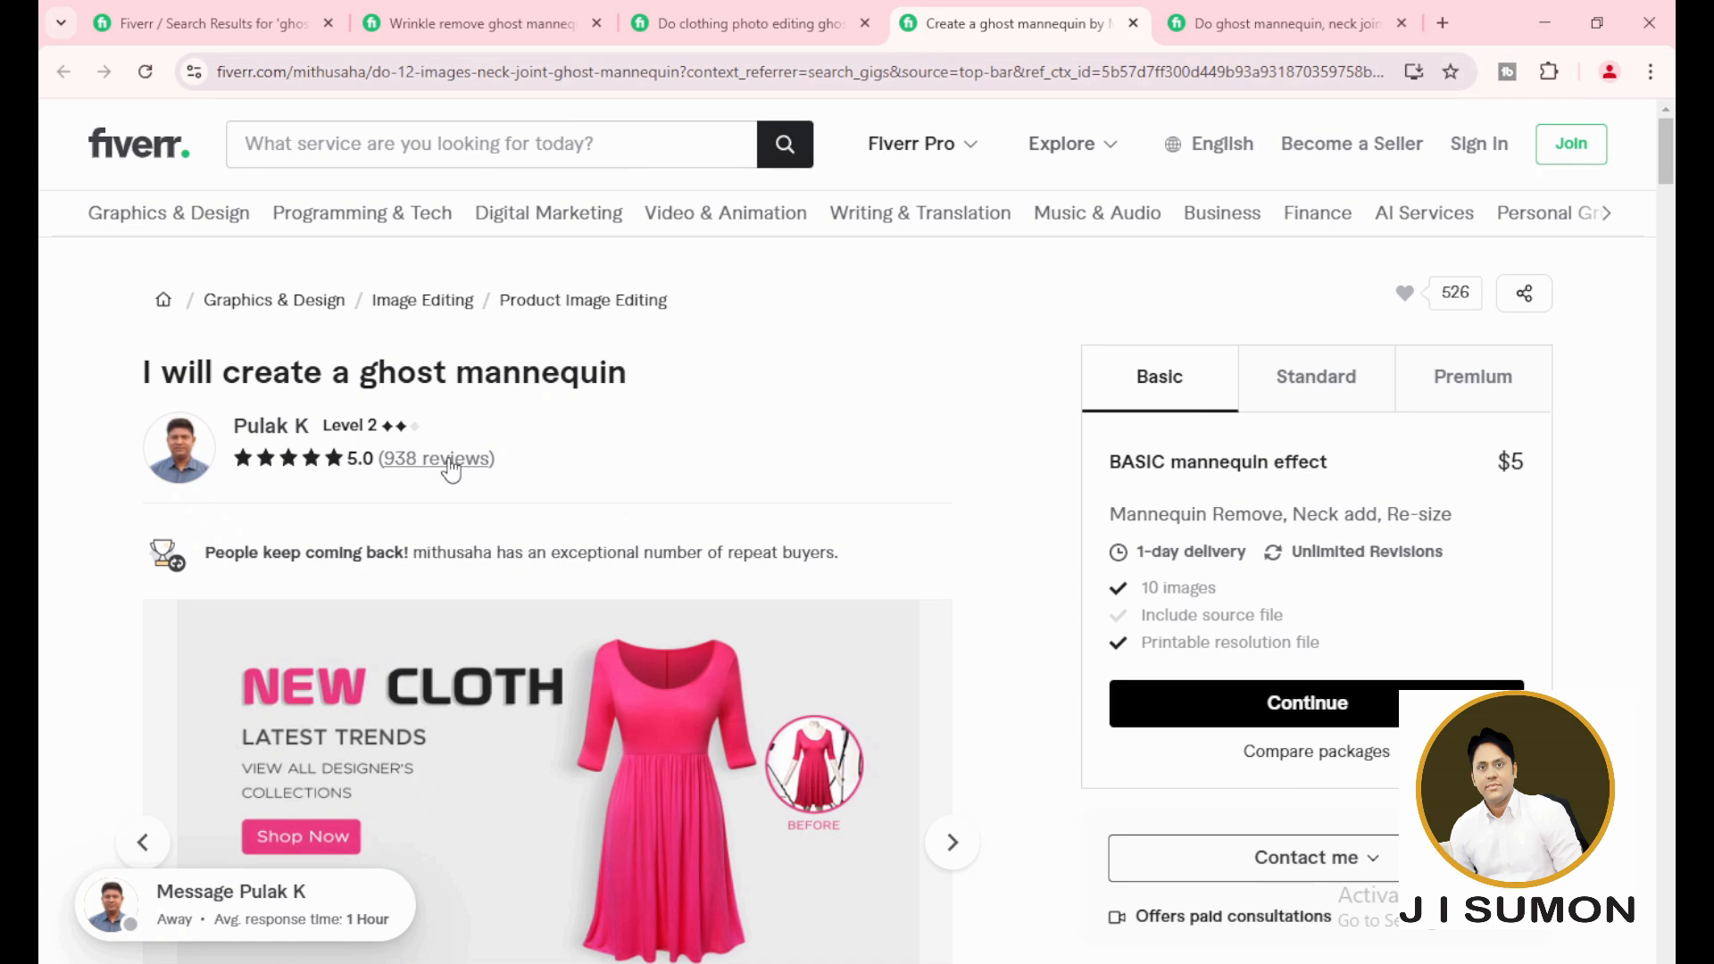
pyautogui.moveTo(539, 470); pyautogui.dragTo(384, 482)
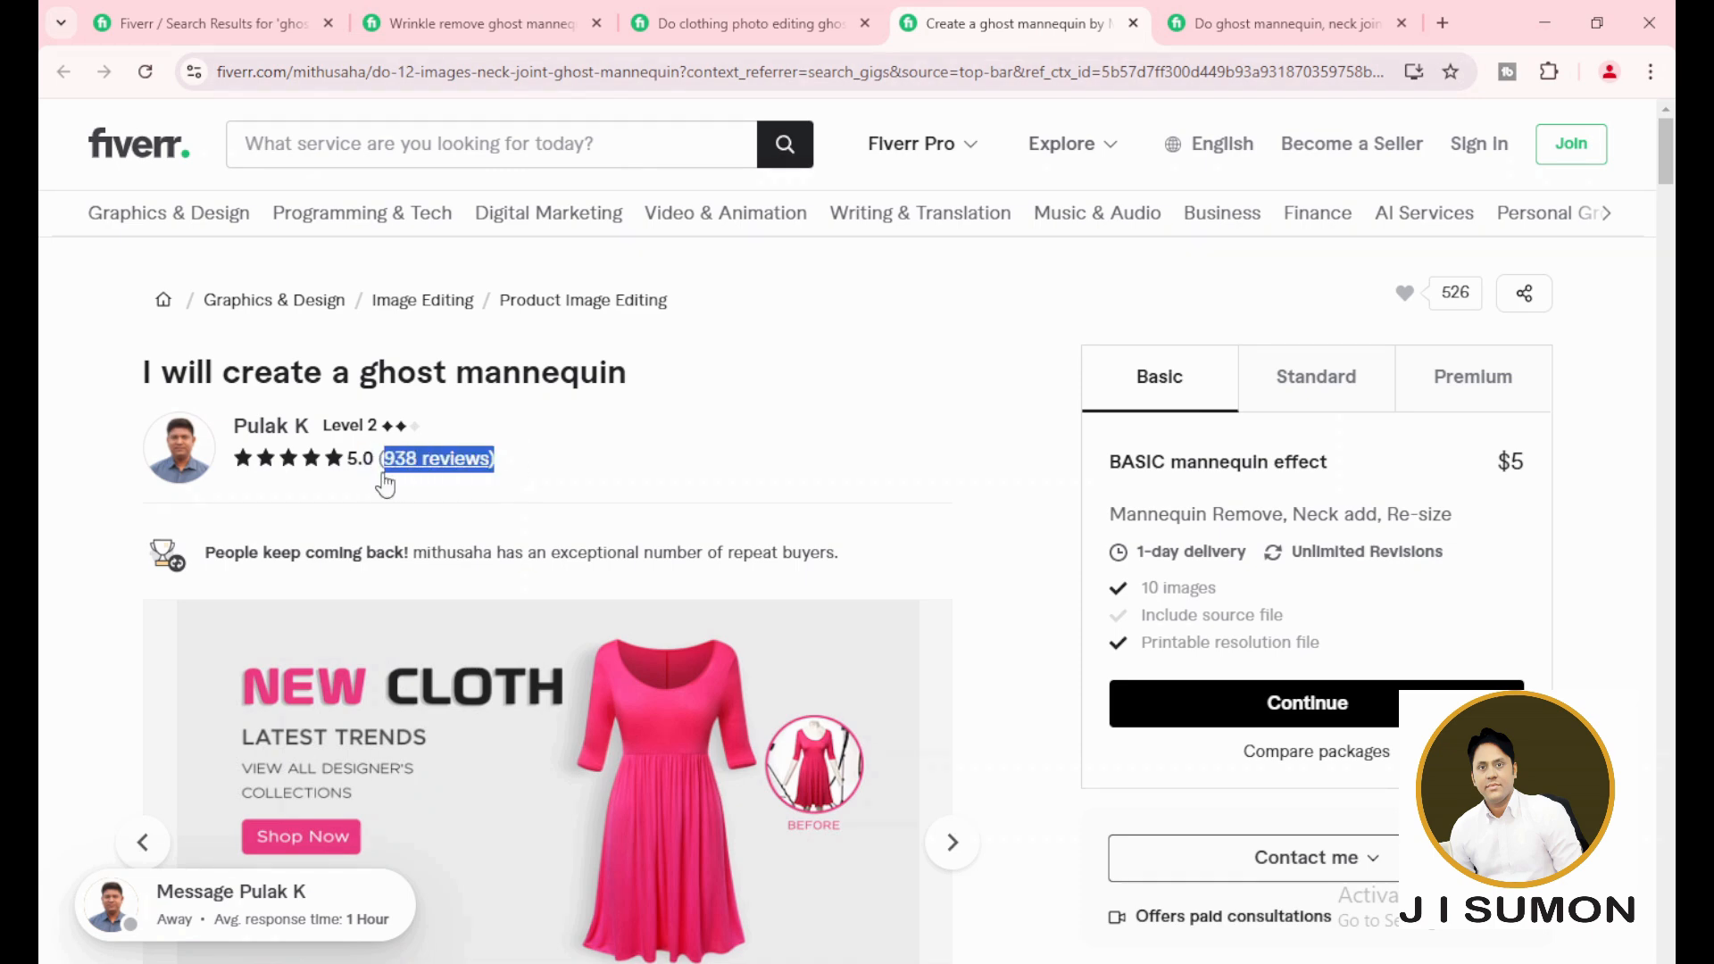
pyautogui.click(1277, 27)
pyautogui.moveTo(484, 481); pyautogui.dragTo(430, 429)
pyautogui.click(596, 437)
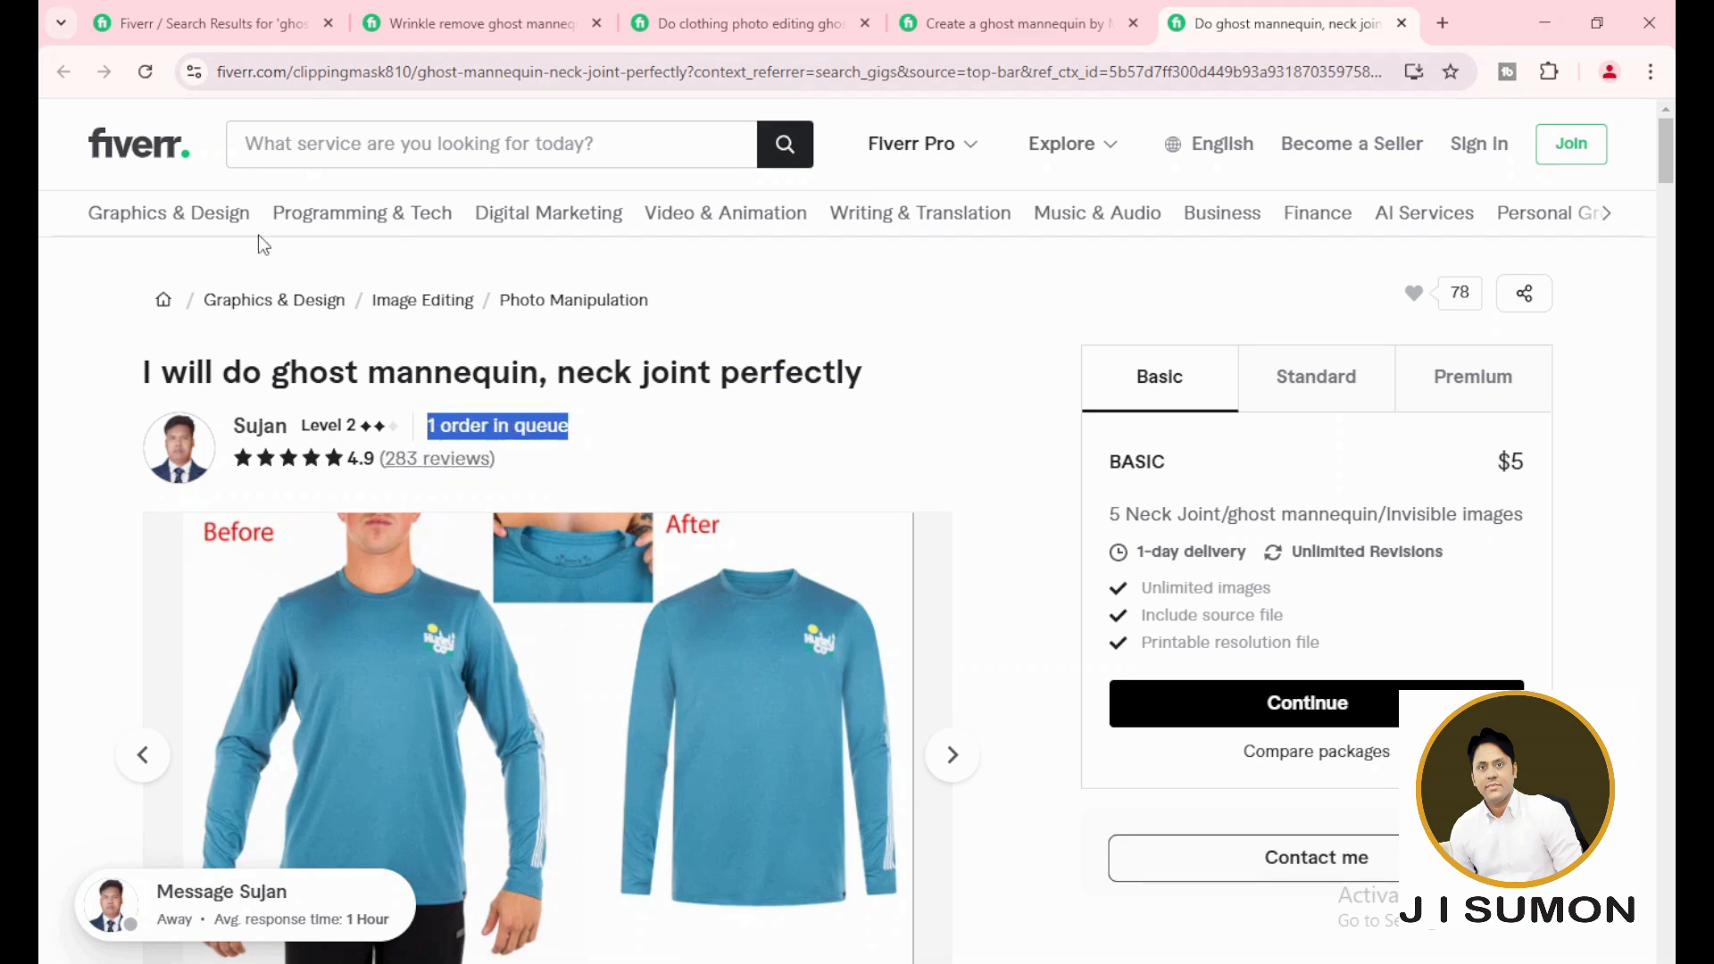
pyautogui.click(177, 5)
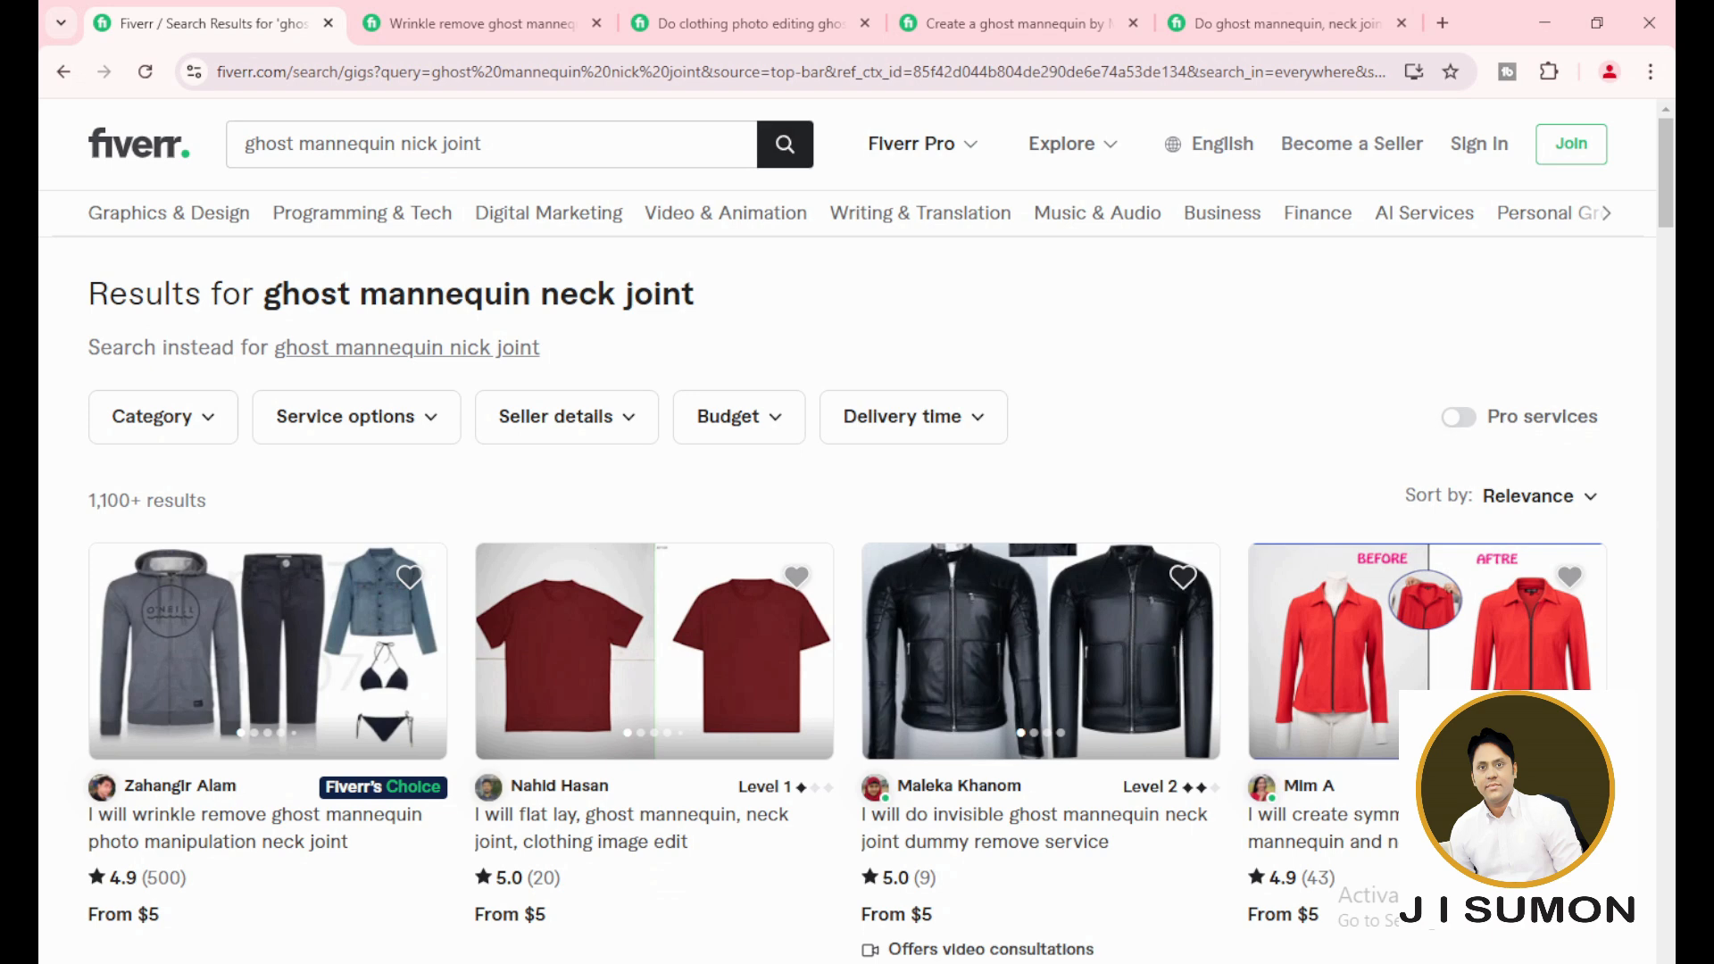
# Switch to Photoshop and delete the empty Group 1 from nick joint.psd
pyautogui.hotkey('alt', 'Tab')
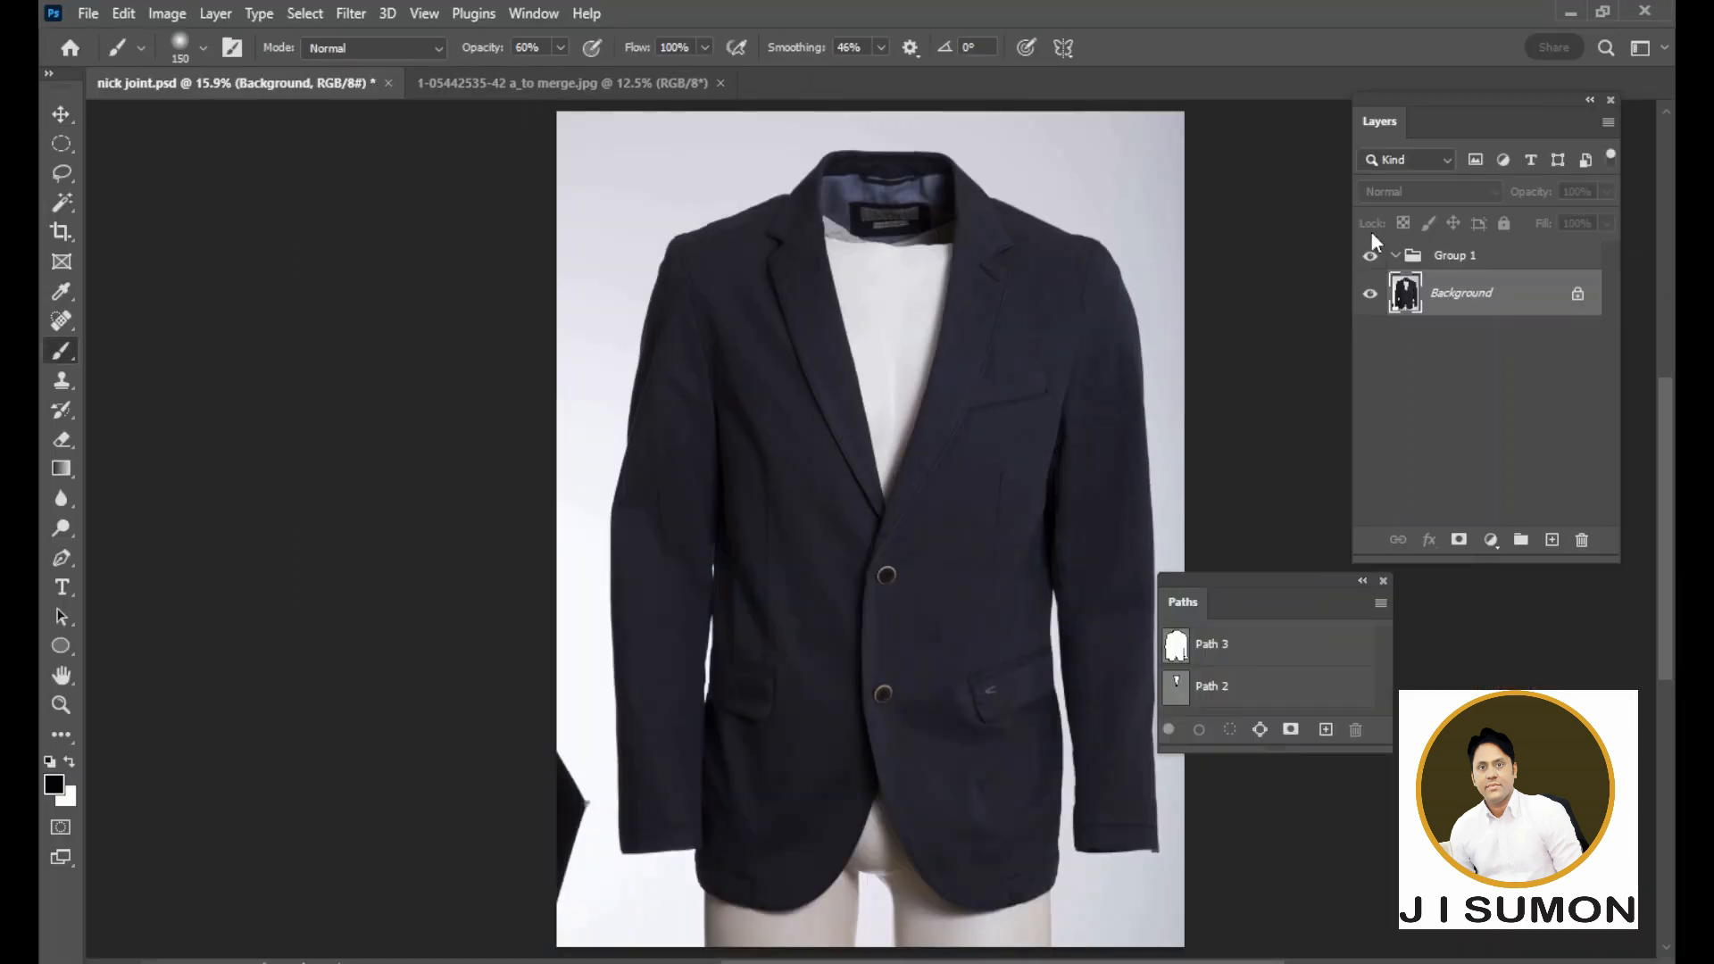
pyautogui.click(1447, 256)
pyautogui.click(1582, 540)
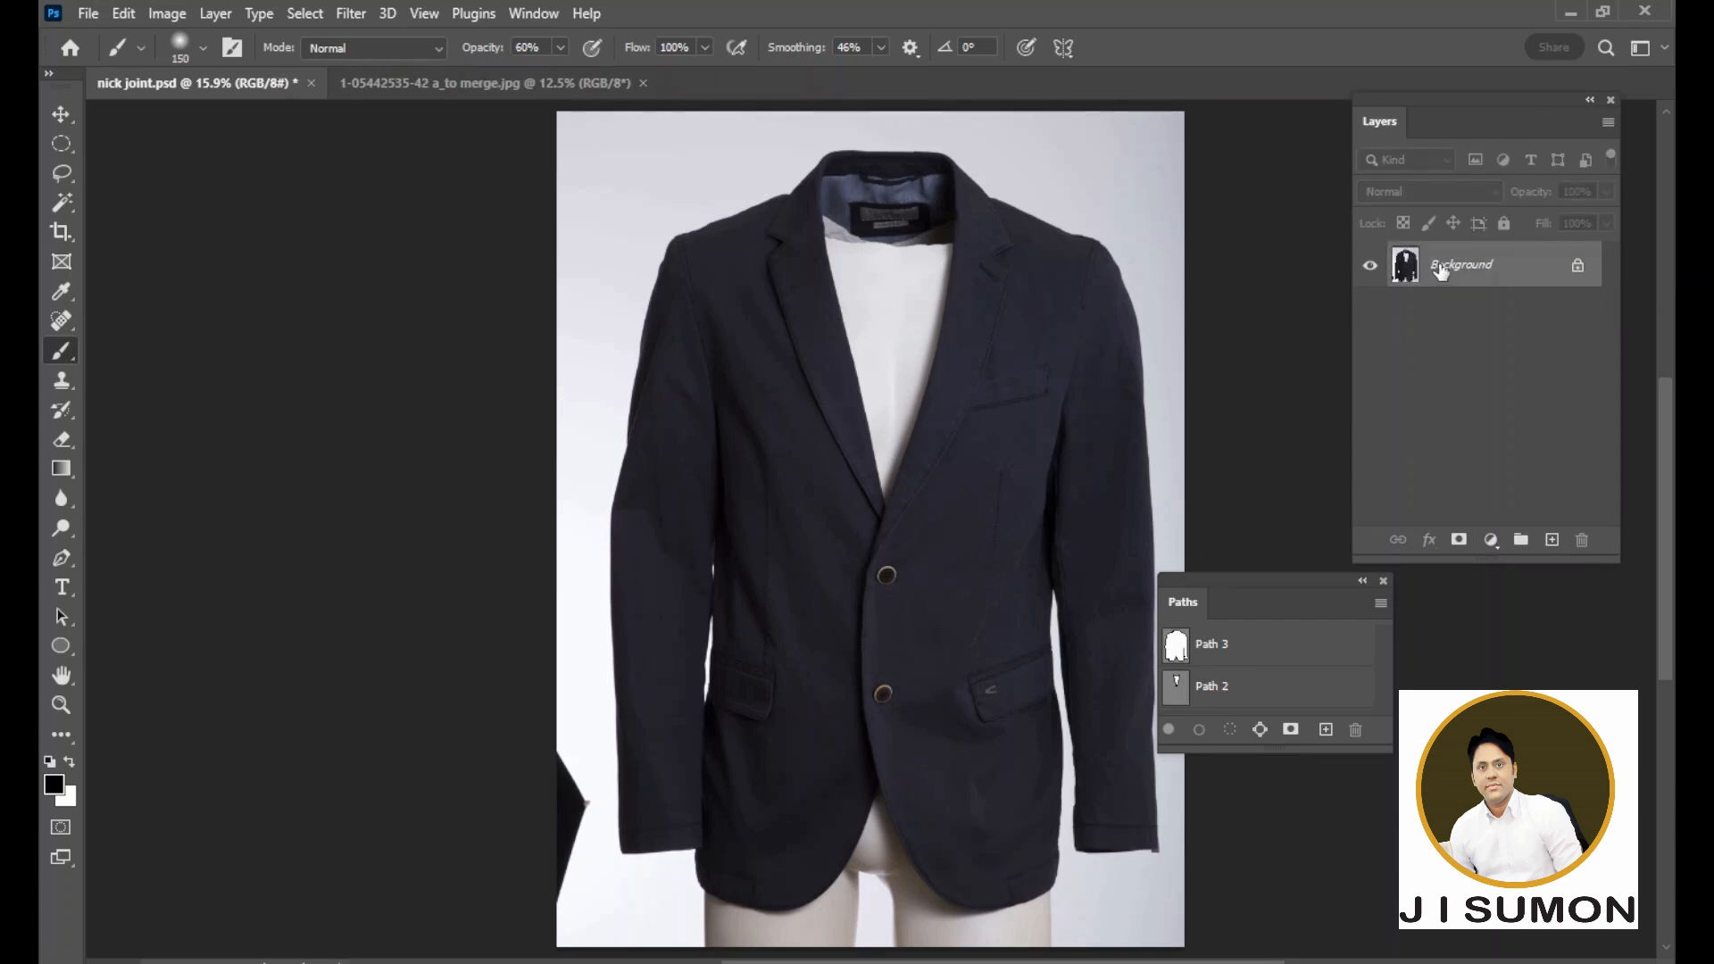
# Check the jacket's inside-lining photo, and add a new layer group in nick joint.psd
pyautogui.click(472, 93)
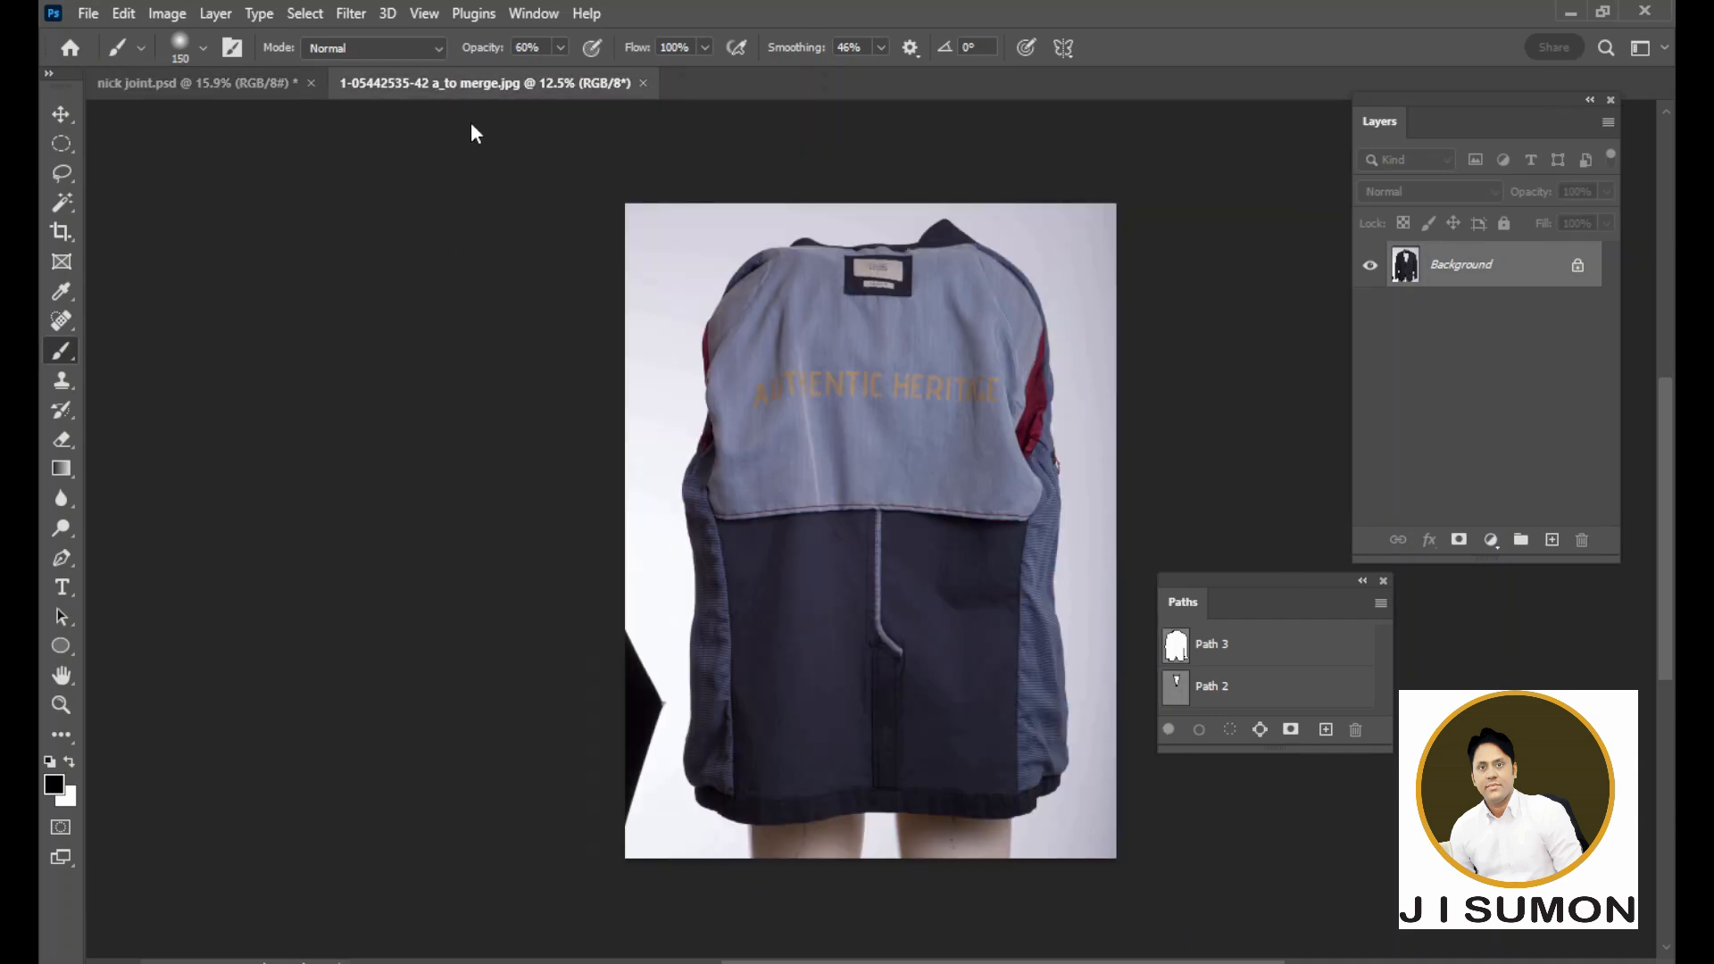
pyautogui.click(261, 90)
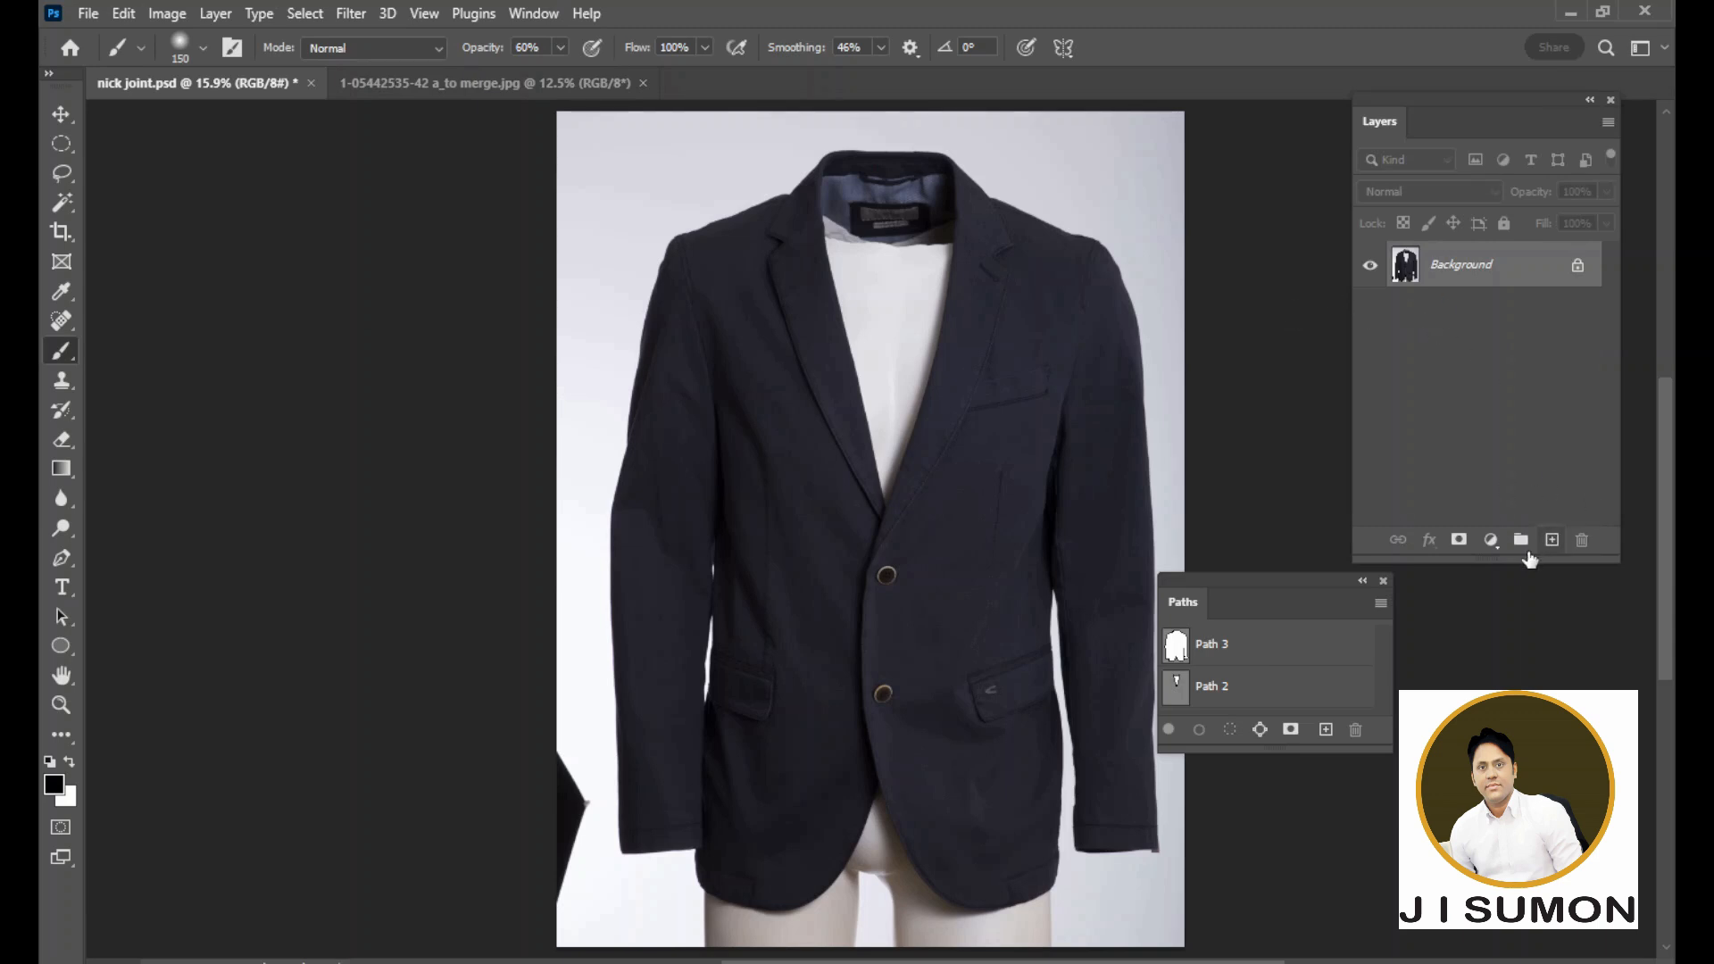
pyautogui.click(1521, 548)
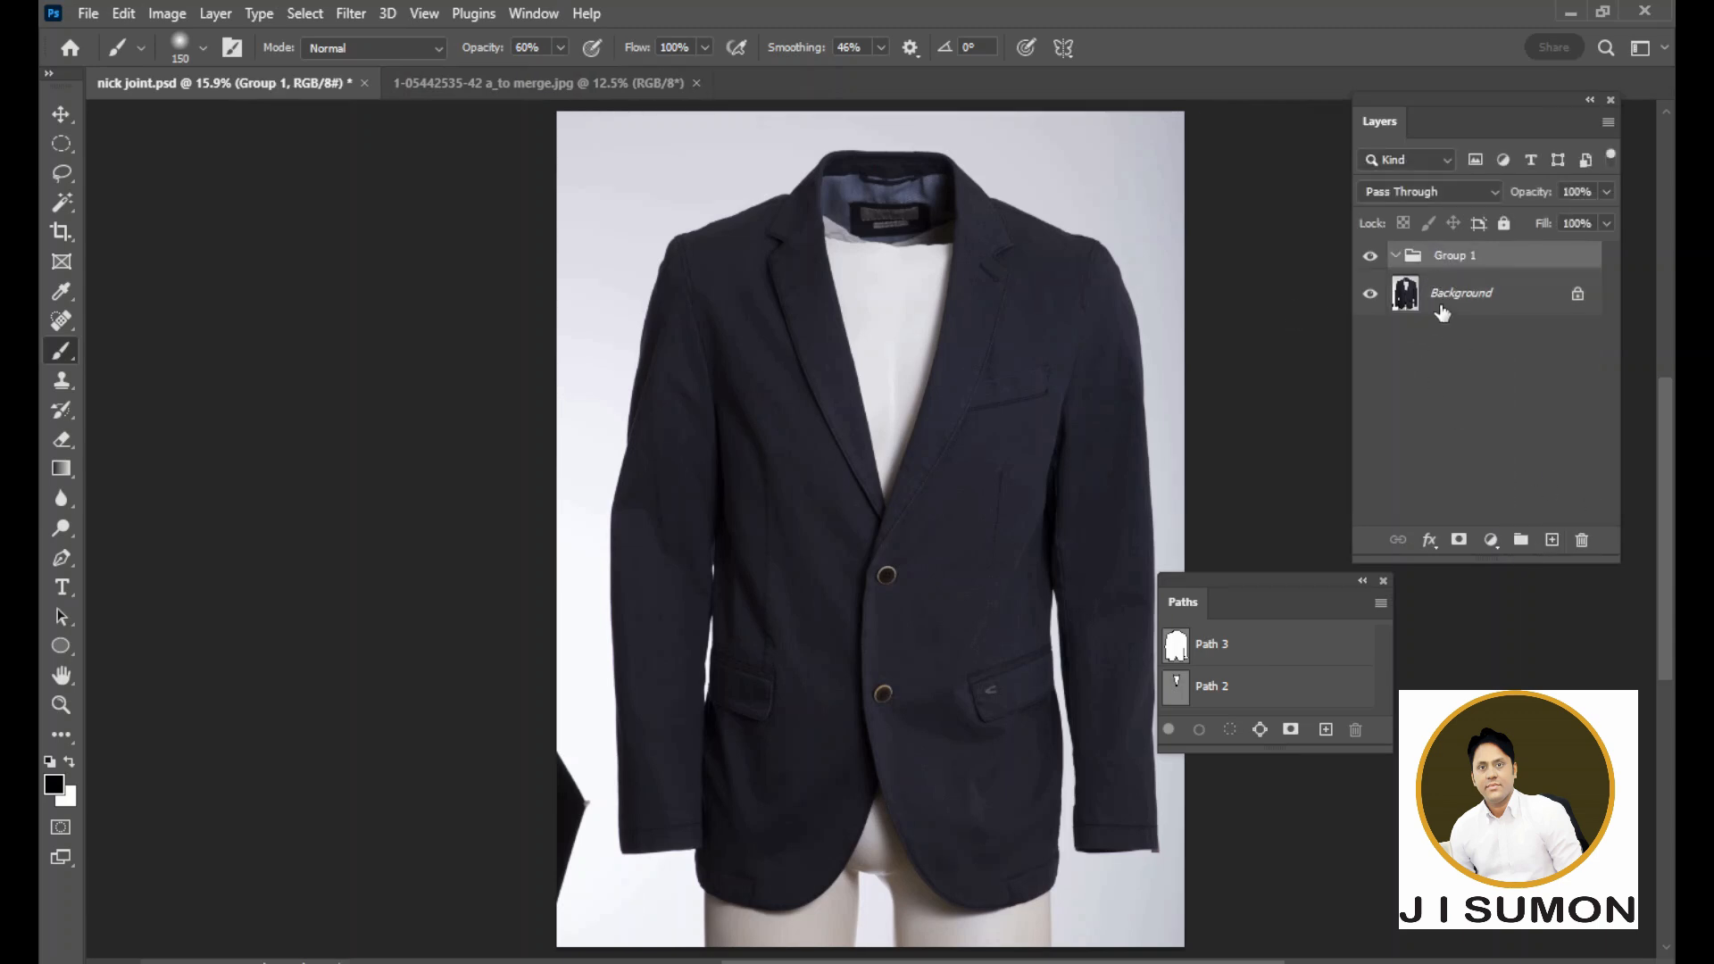
# Duplicate the Background layer as Background copy and move the copy into Group 1
pyautogui.click(1463, 306)
pyautogui.rightClick(1464, 307)
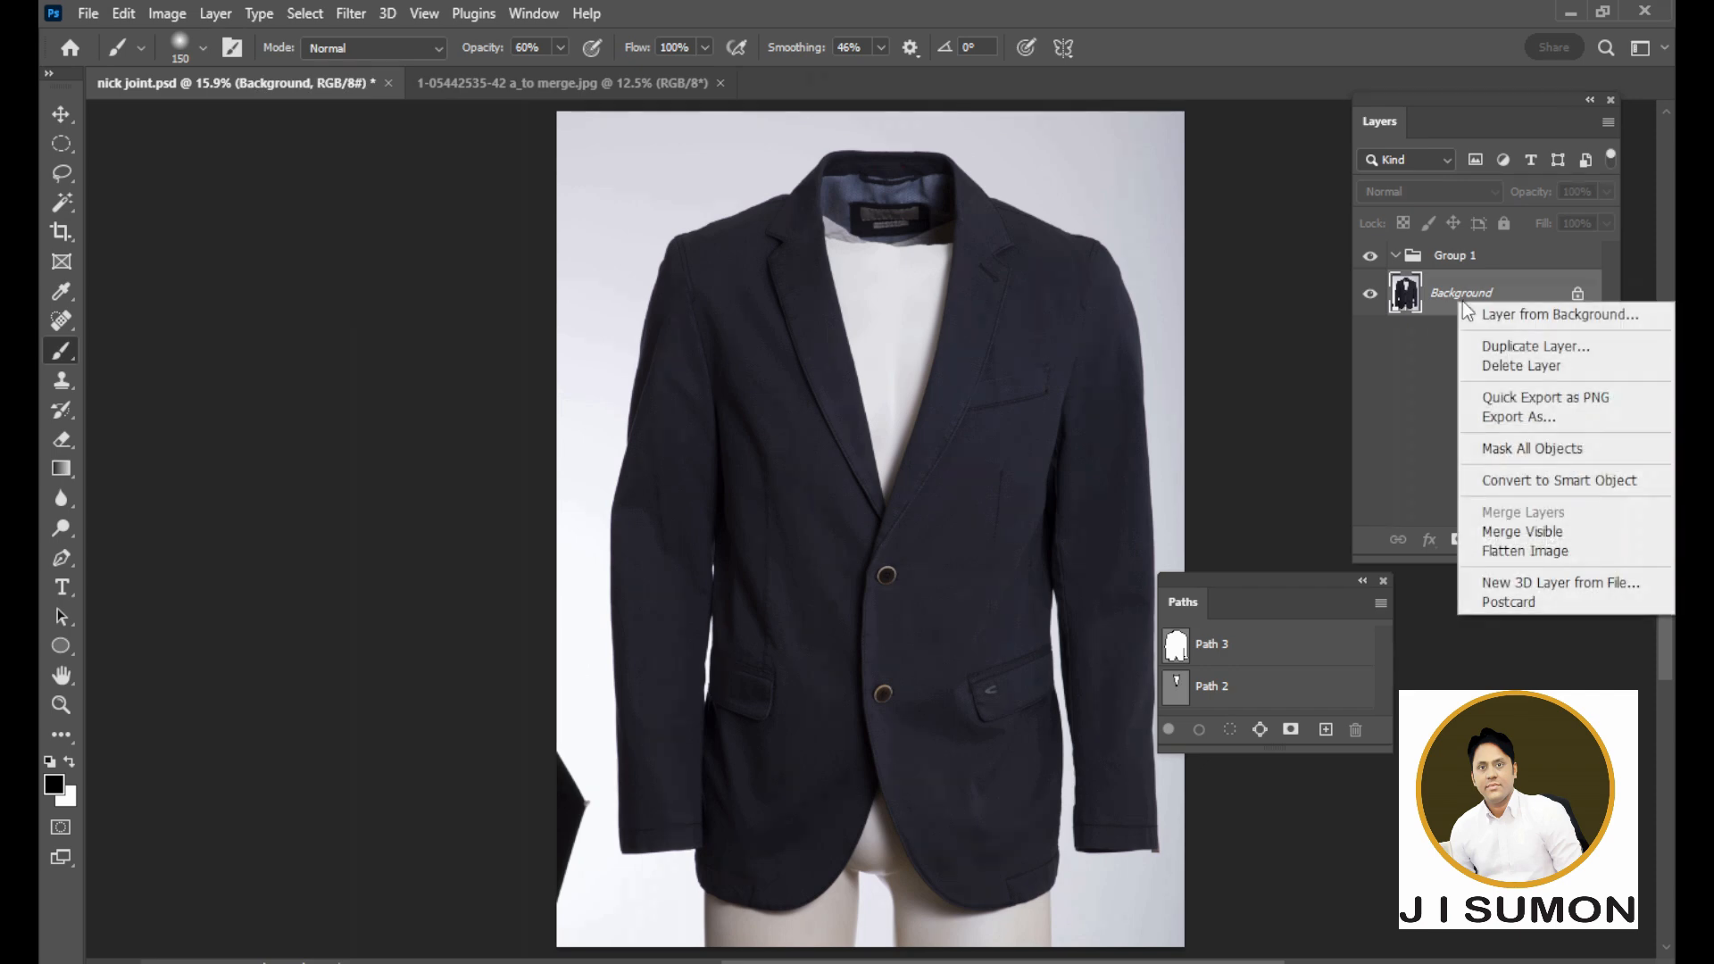
pyautogui.click(1513, 349)
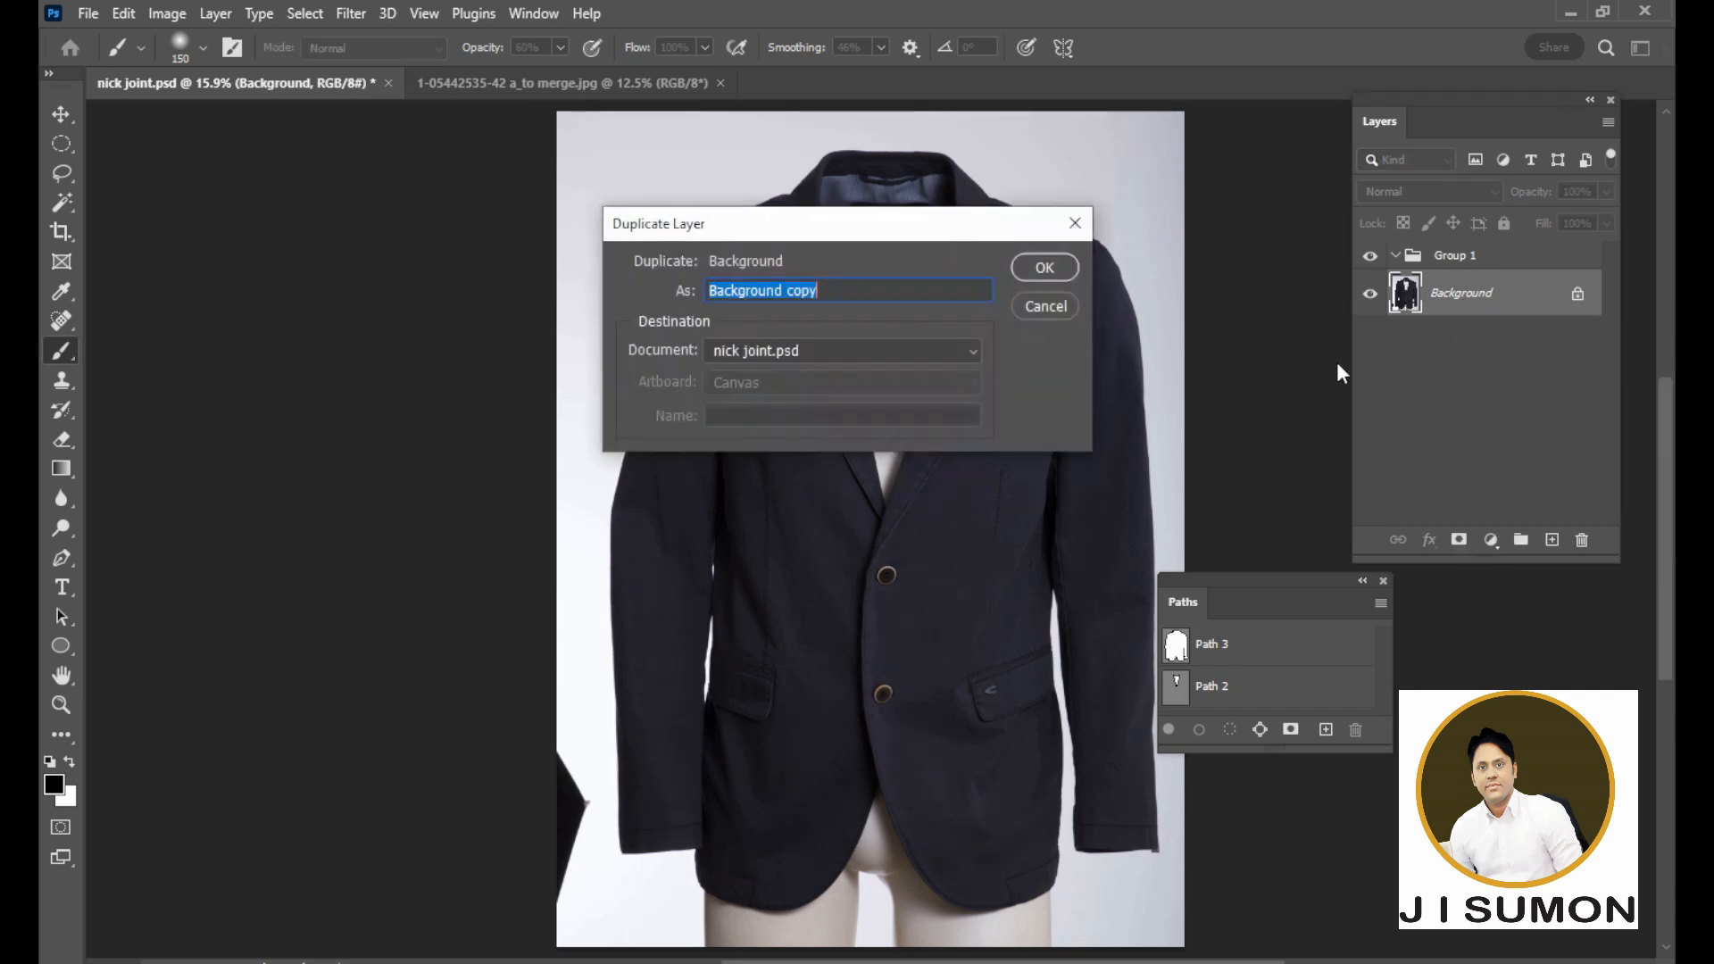
pyautogui.click(1048, 264)
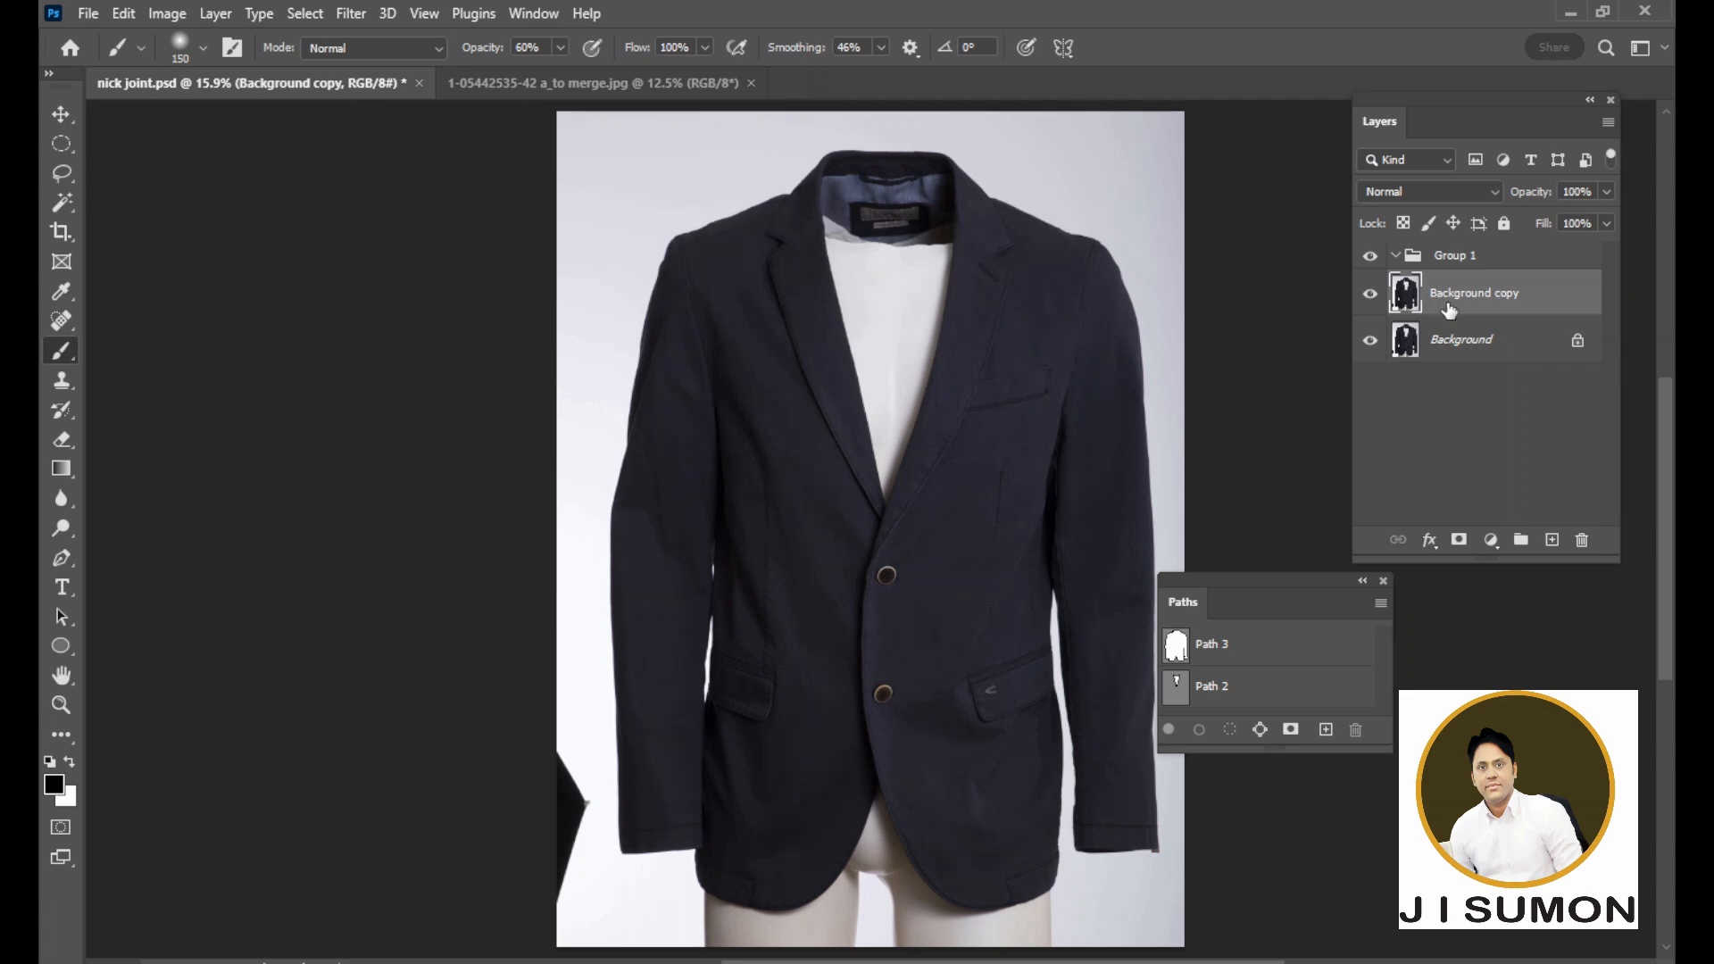
pyautogui.moveTo(1462, 295); pyautogui.dragTo(1455, 256)
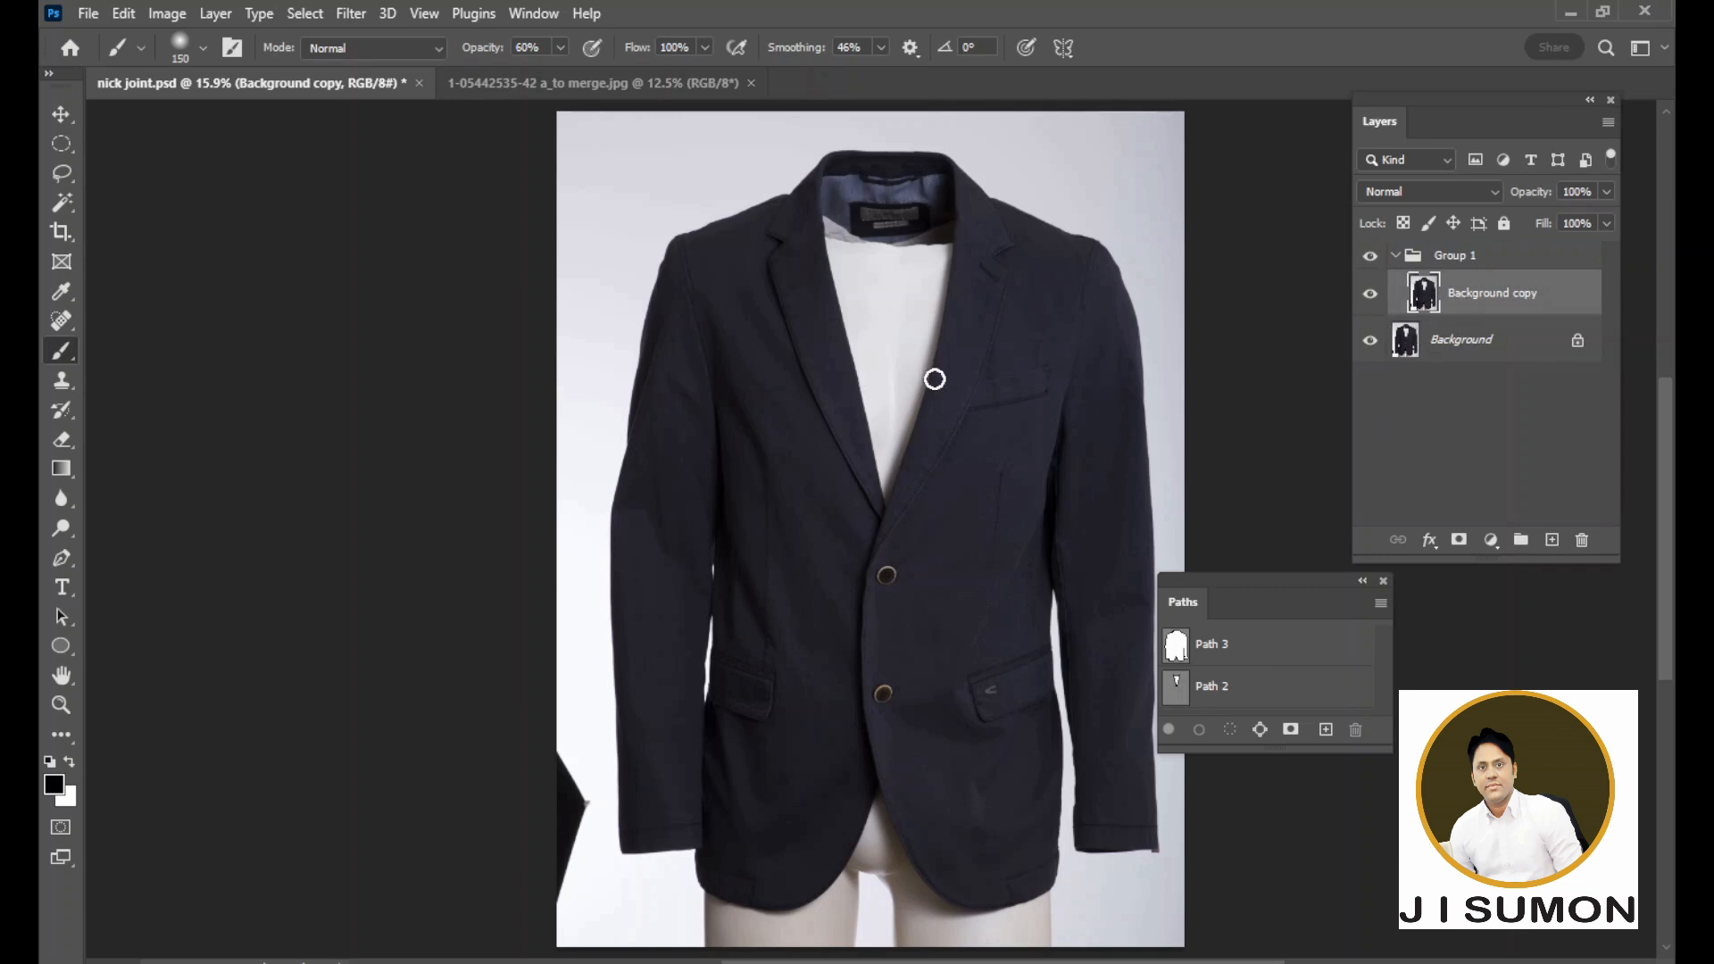
# Load the jacket outline Path 3 as a selection and copy the selected jacket onto its own layer
pyautogui.click(1182, 647)
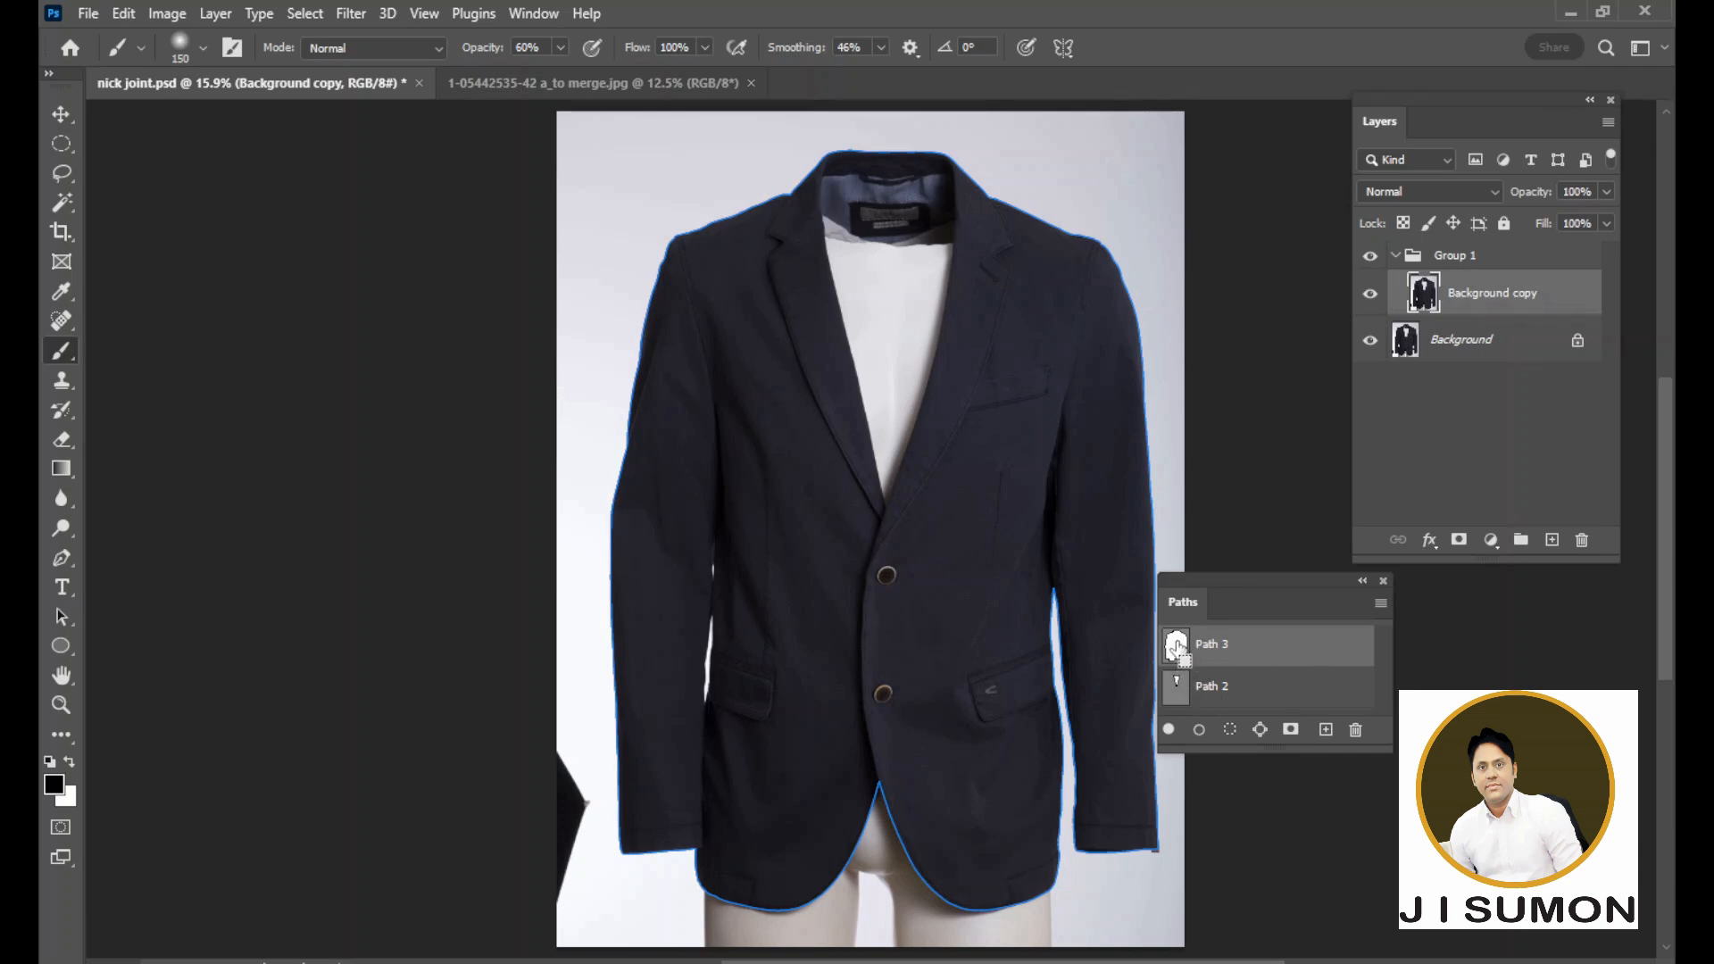
pyautogui.keyDown('ctrl'); pyautogui.click(1176, 647); pyautogui.keyUp('ctrl')
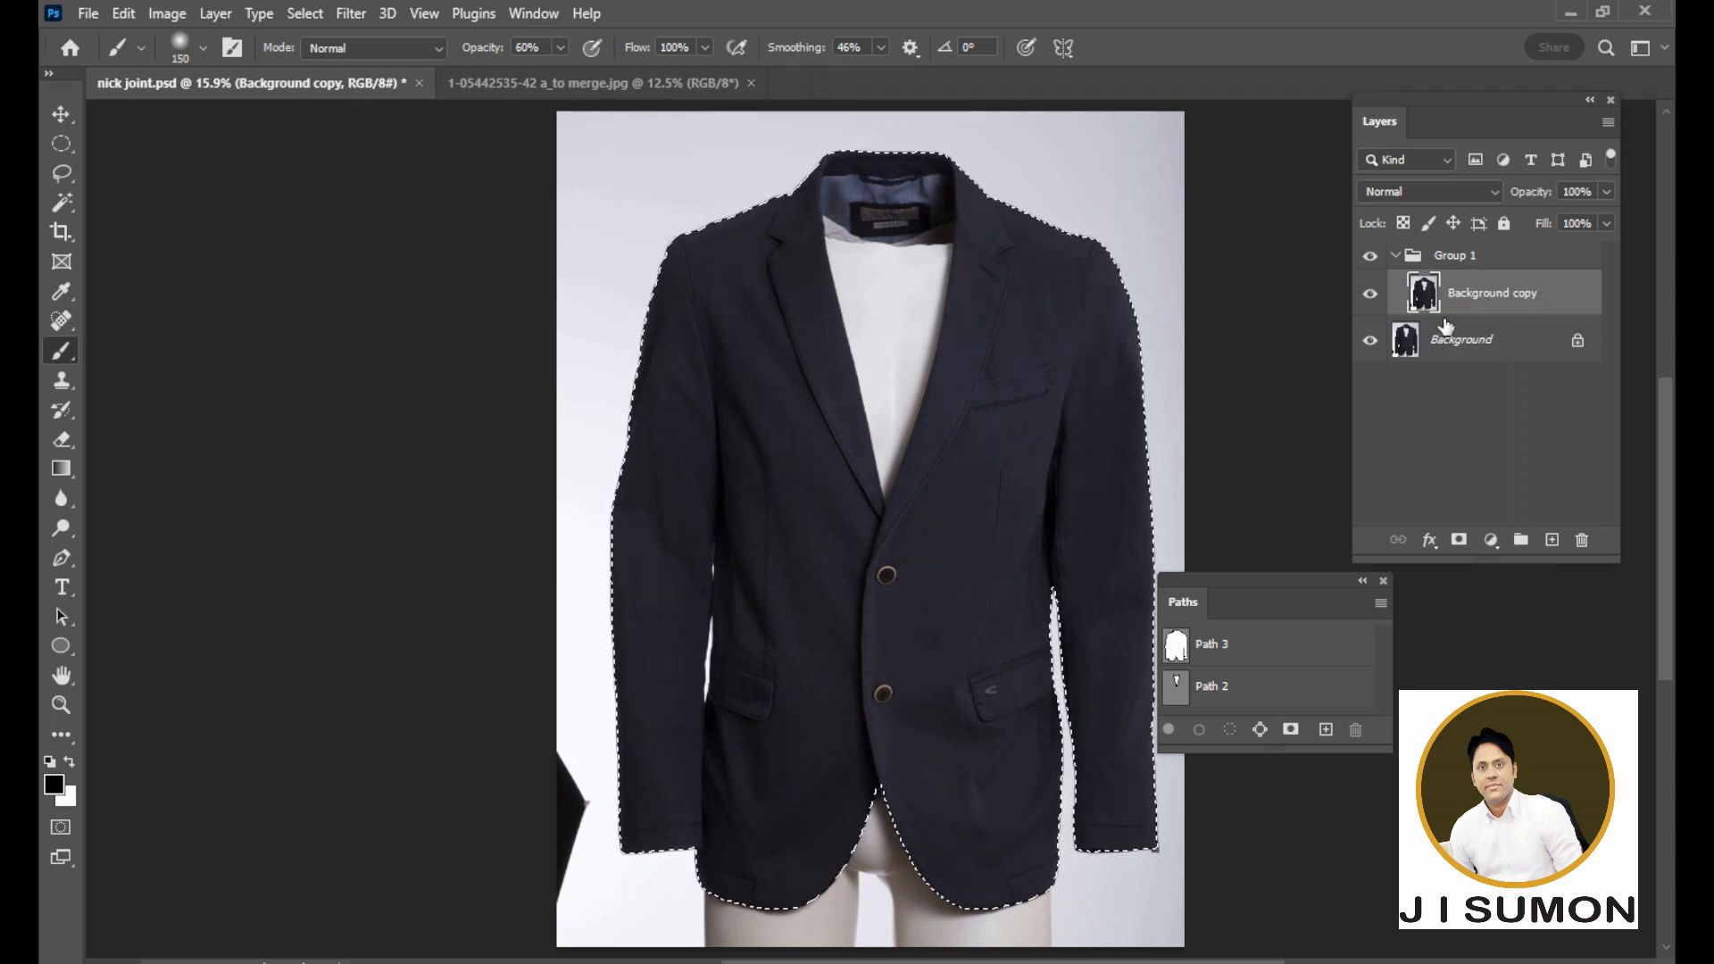
pyautogui.hotkey('ctrl', 'j')
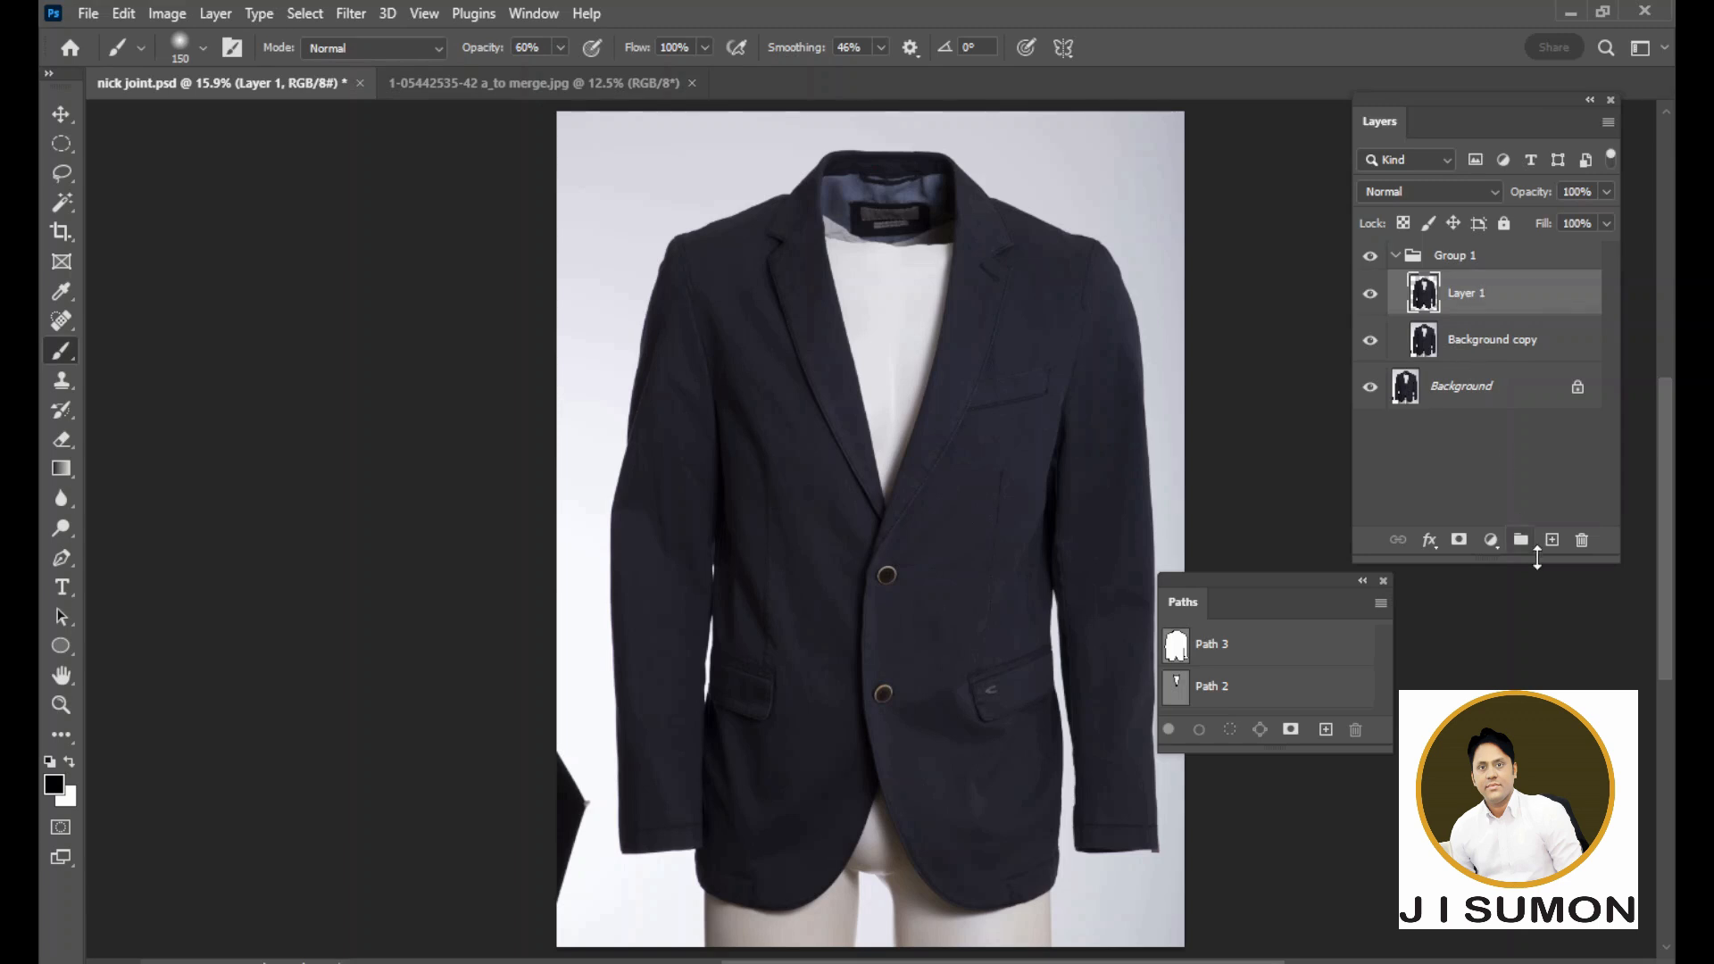
# Add a new layer between the cut-out jacket and Background copy, and fill it with white (ffffff)
pyautogui.click(1370, 387)
pyautogui.click(1370, 387)
pyautogui.click(1550, 540)
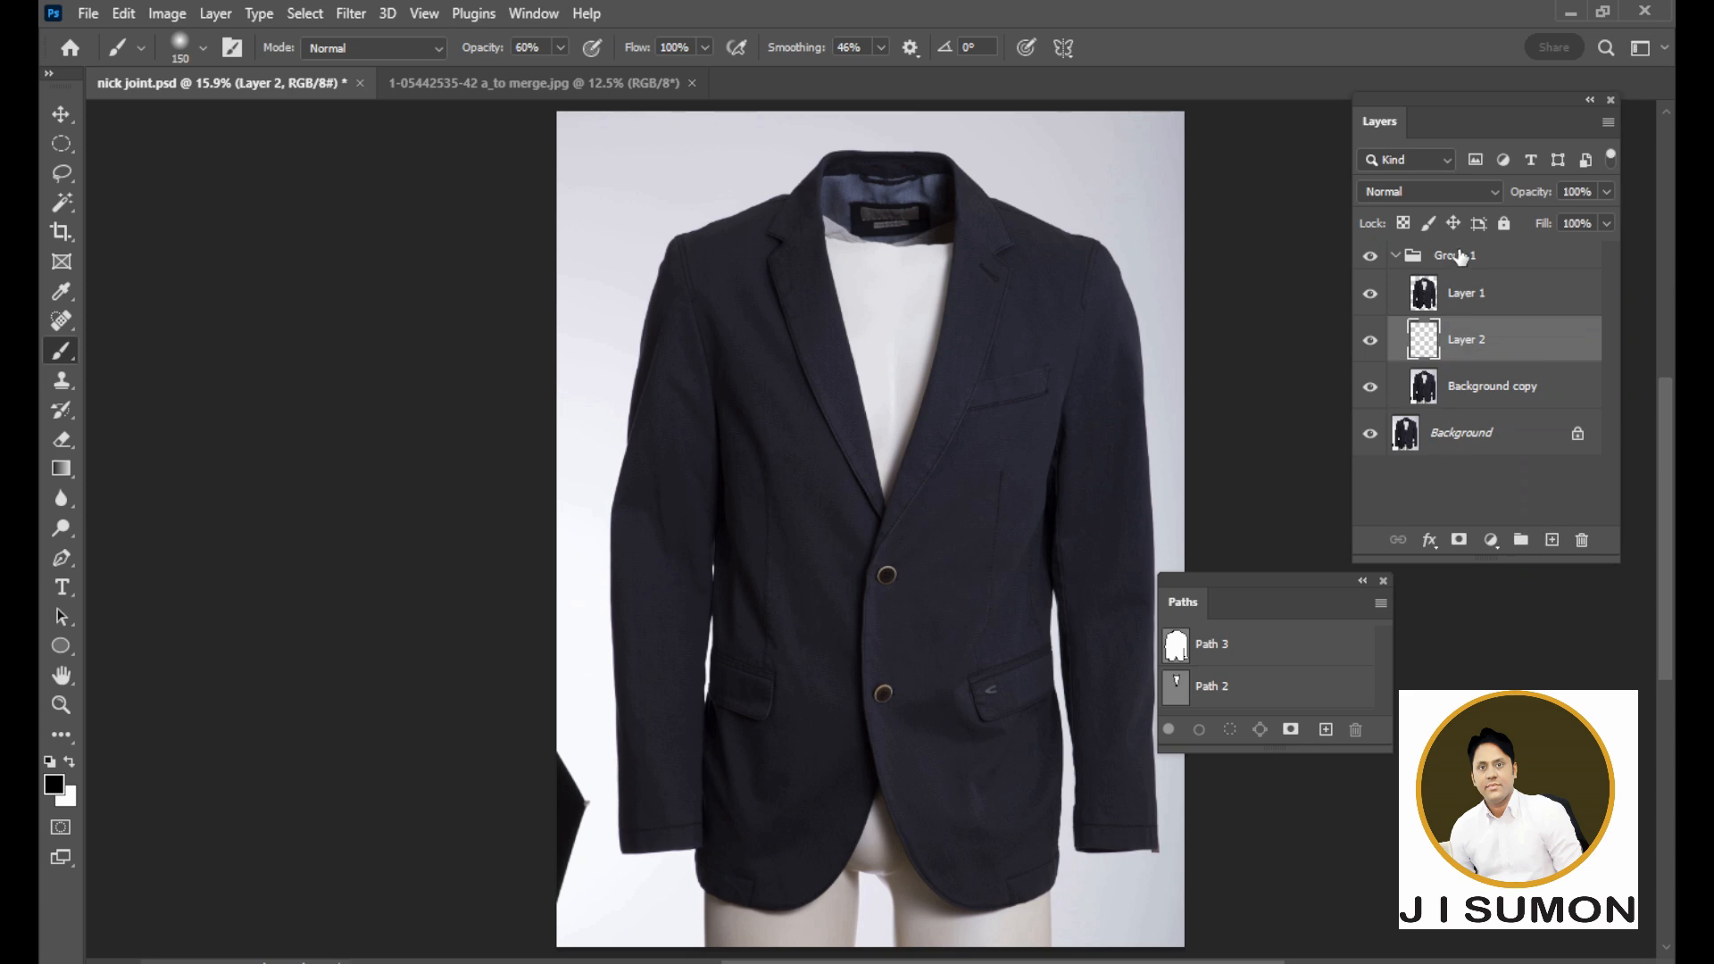
pyautogui.click(52, 787)
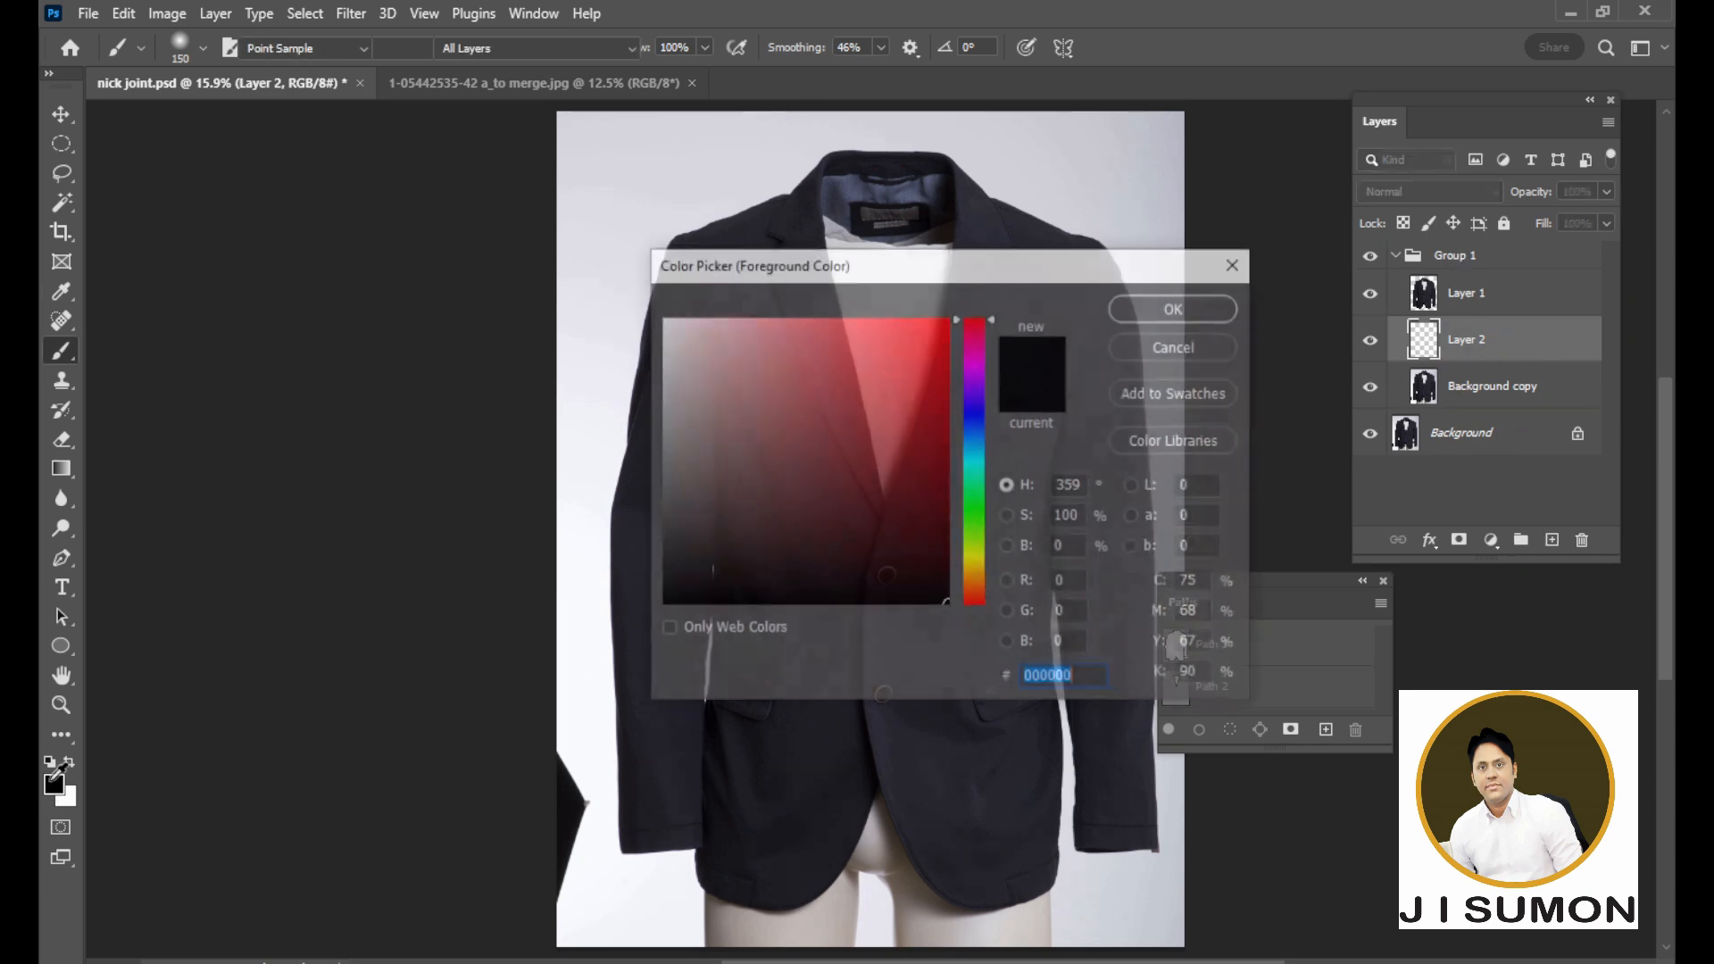
pyautogui.moveTo(757, 402); pyautogui.dragTo(625, 288)
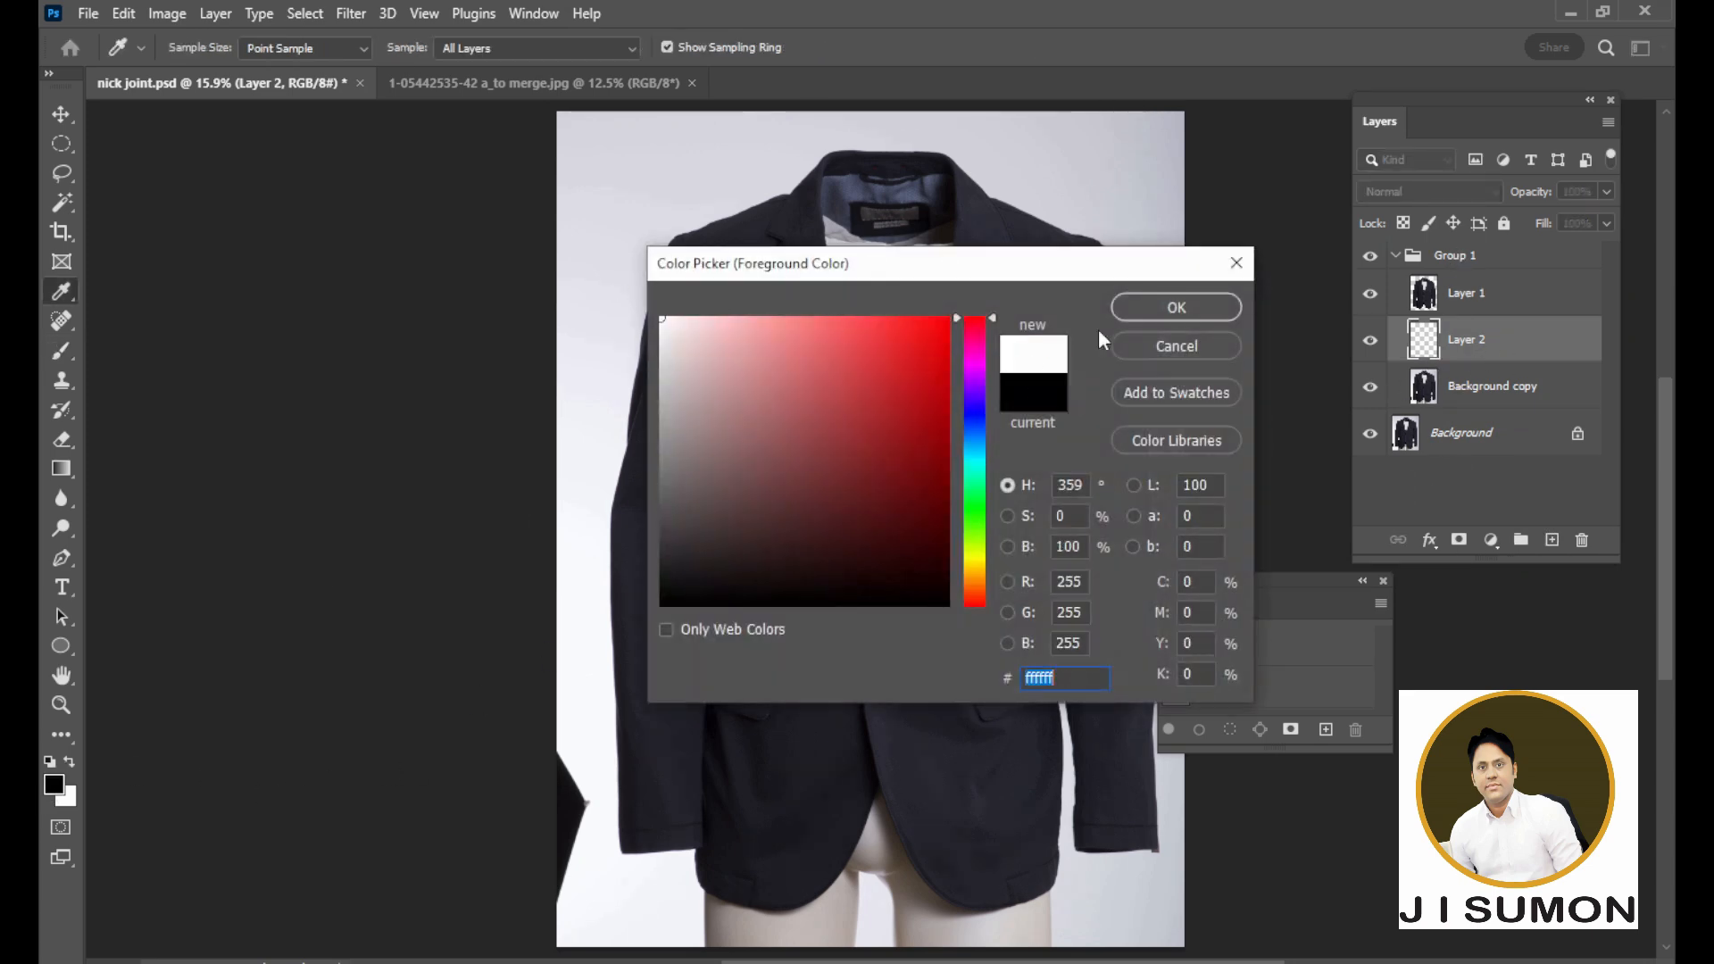
pyautogui.click(1173, 305)
pyautogui.hotkey('alt', 'BackSpace')
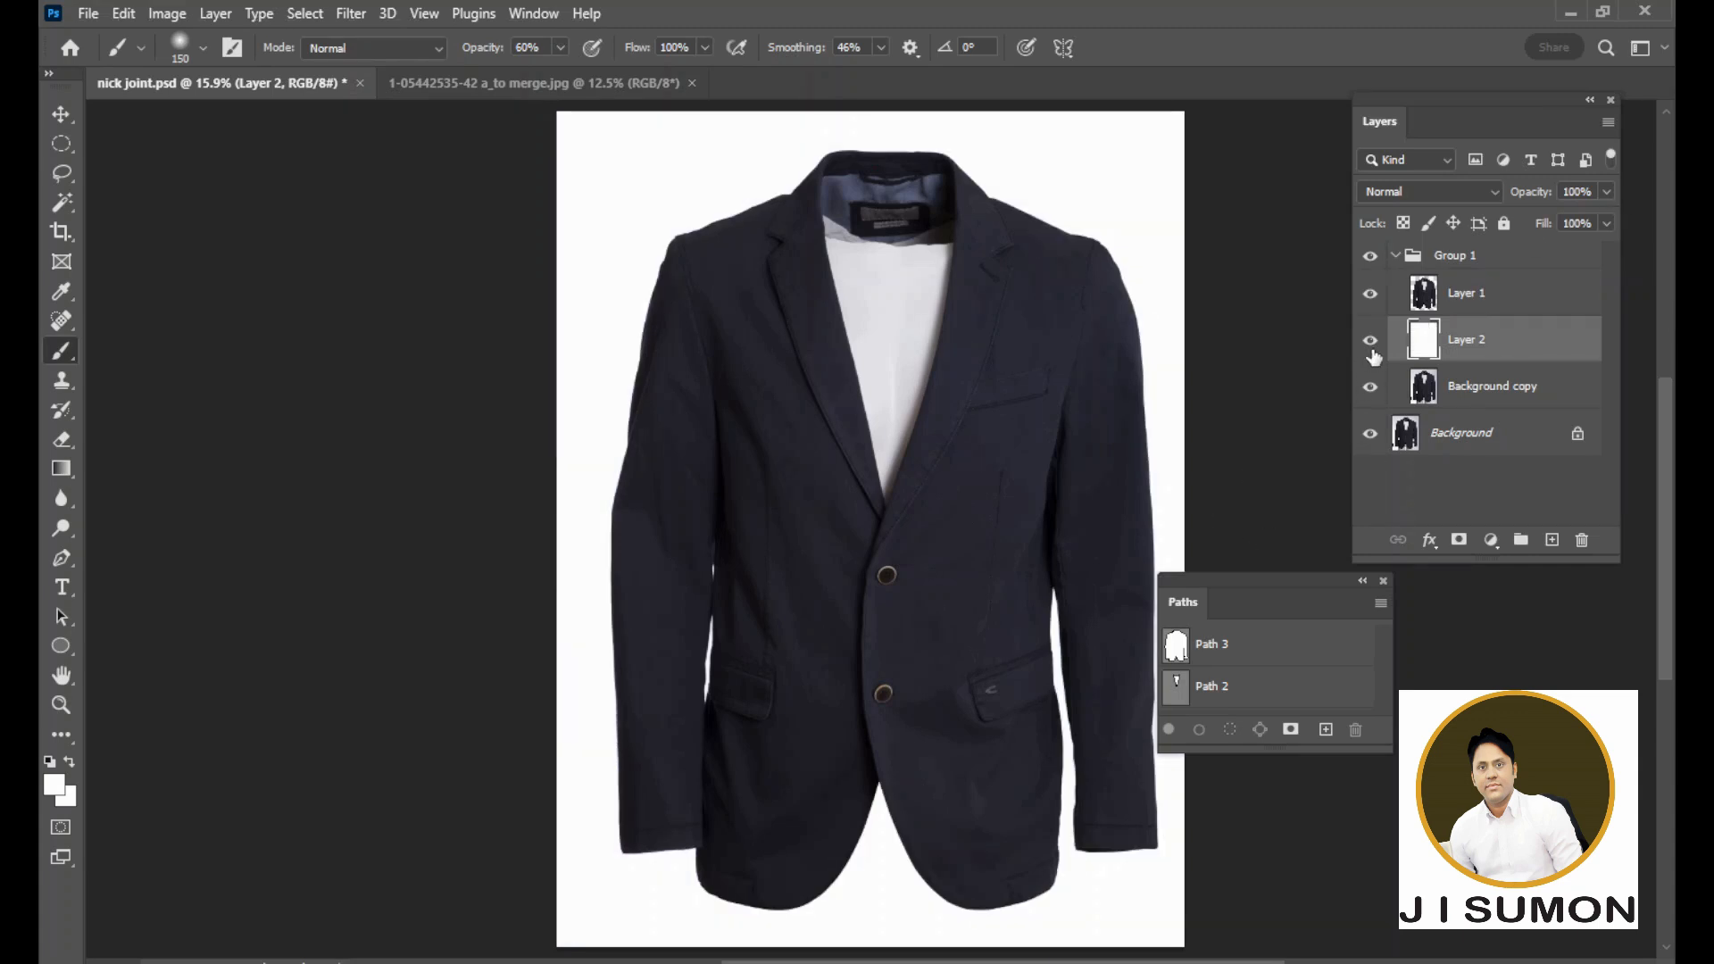
# Toggle the white layer's visibility to compare the jacket against the original and white backgrounds
pyautogui.moveTo(1370, 340); pyautogui.dragTo(1372, 304)
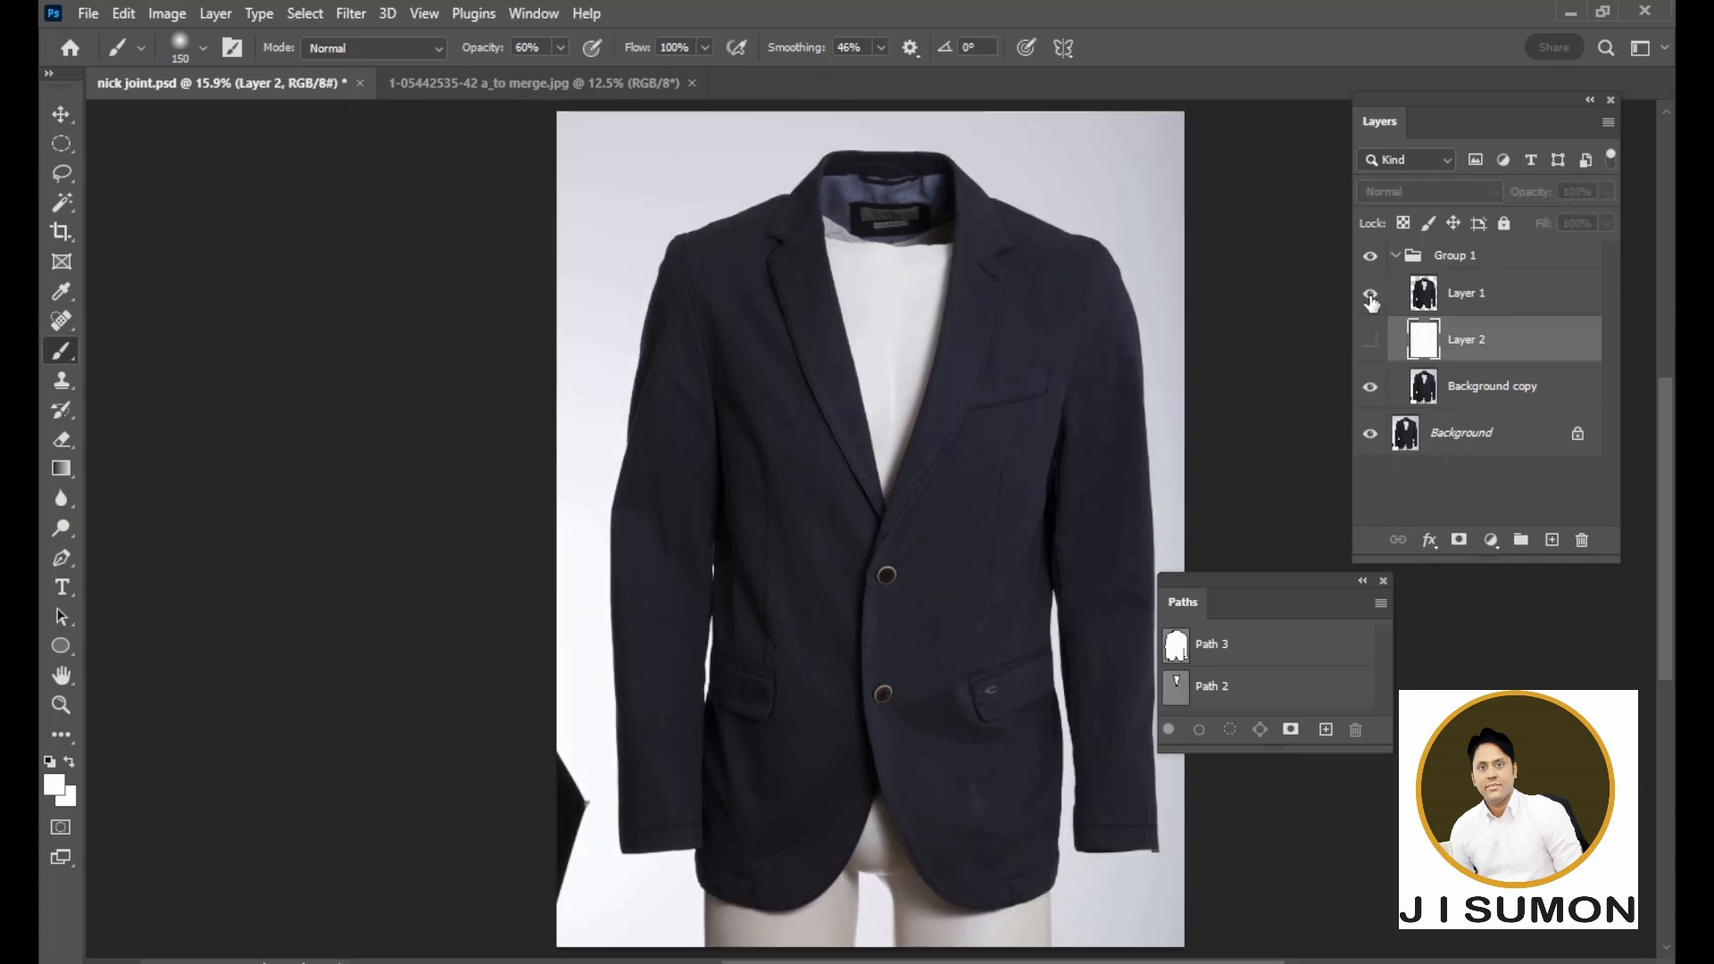
pyautogui.click(1370, 341)
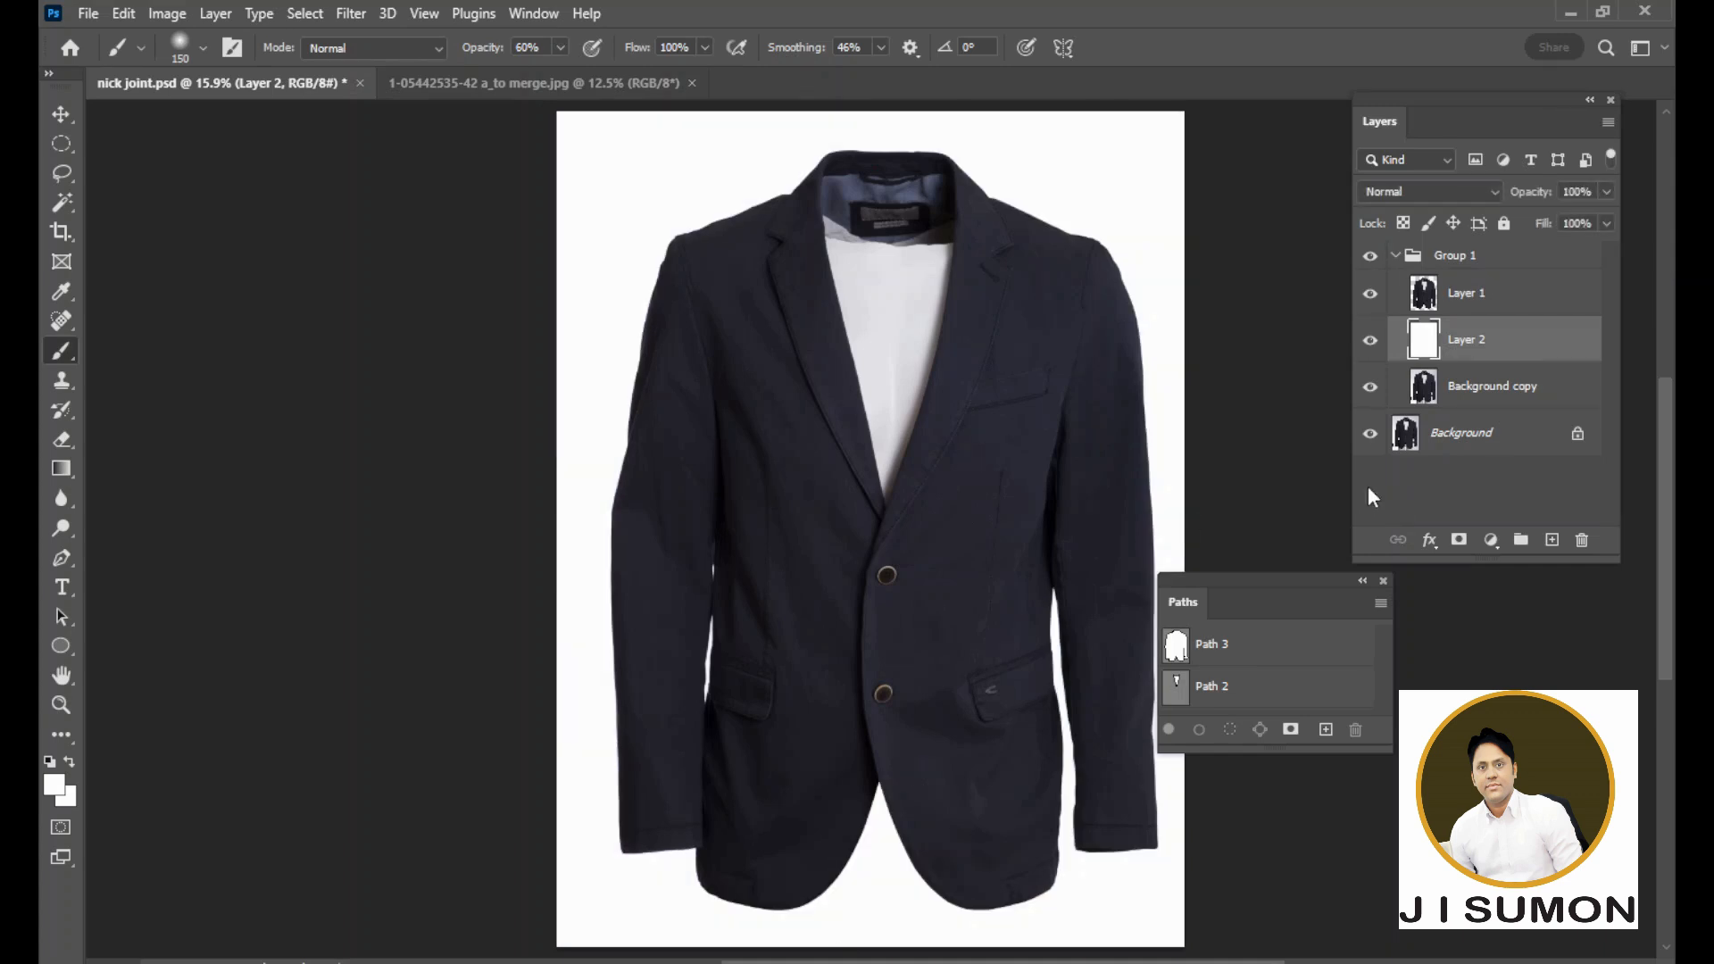
pyautogui.click(1372, 345)
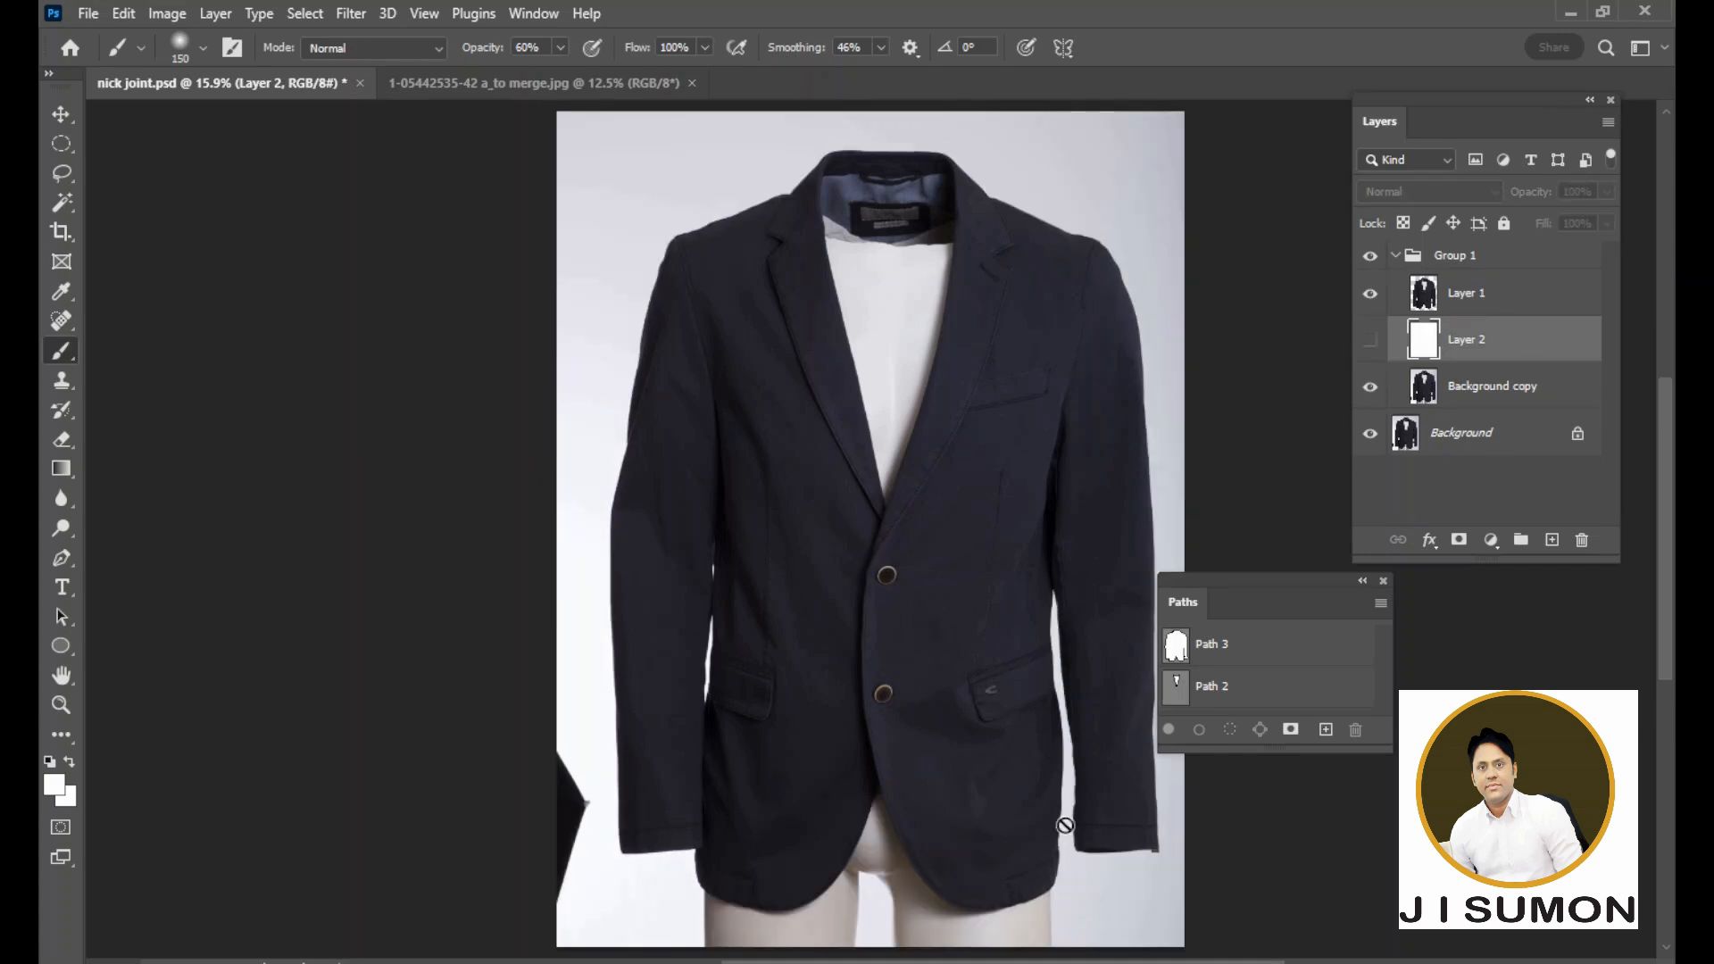
pyautogui.click(1380, 350)
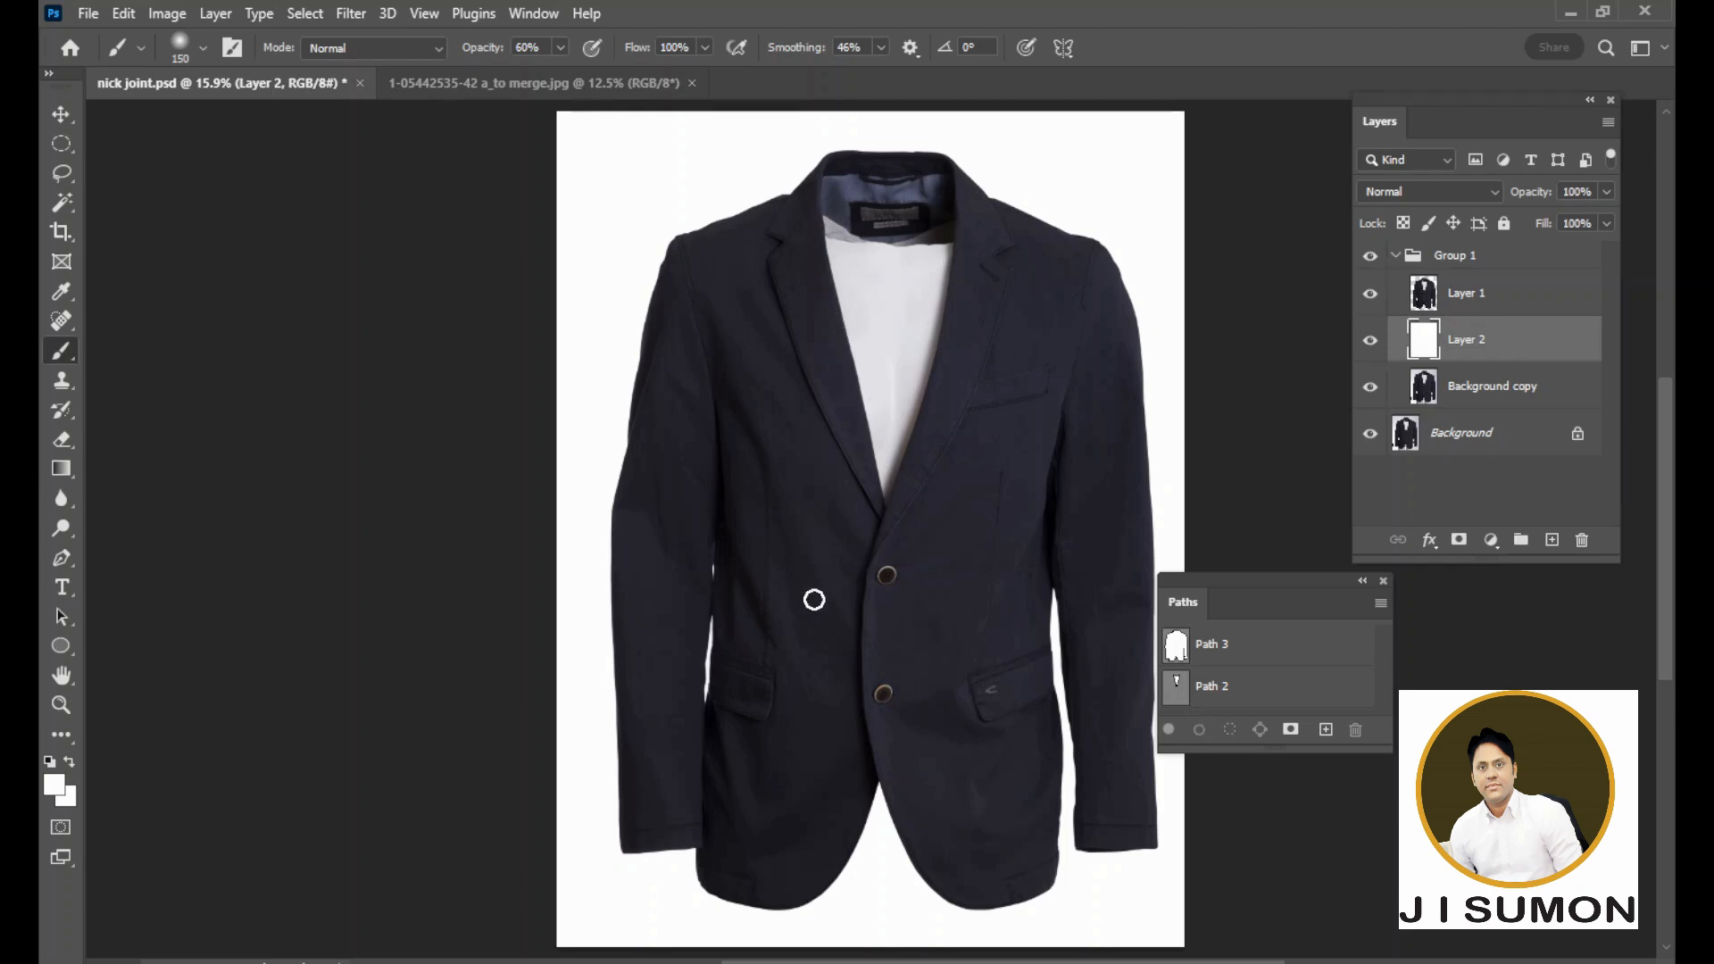
# Load the neck opening Path 2 as a selection, delete that area from Layer 1, deselect, and check it against Layer 2 hidden
pyautogui.click(1180, 694)
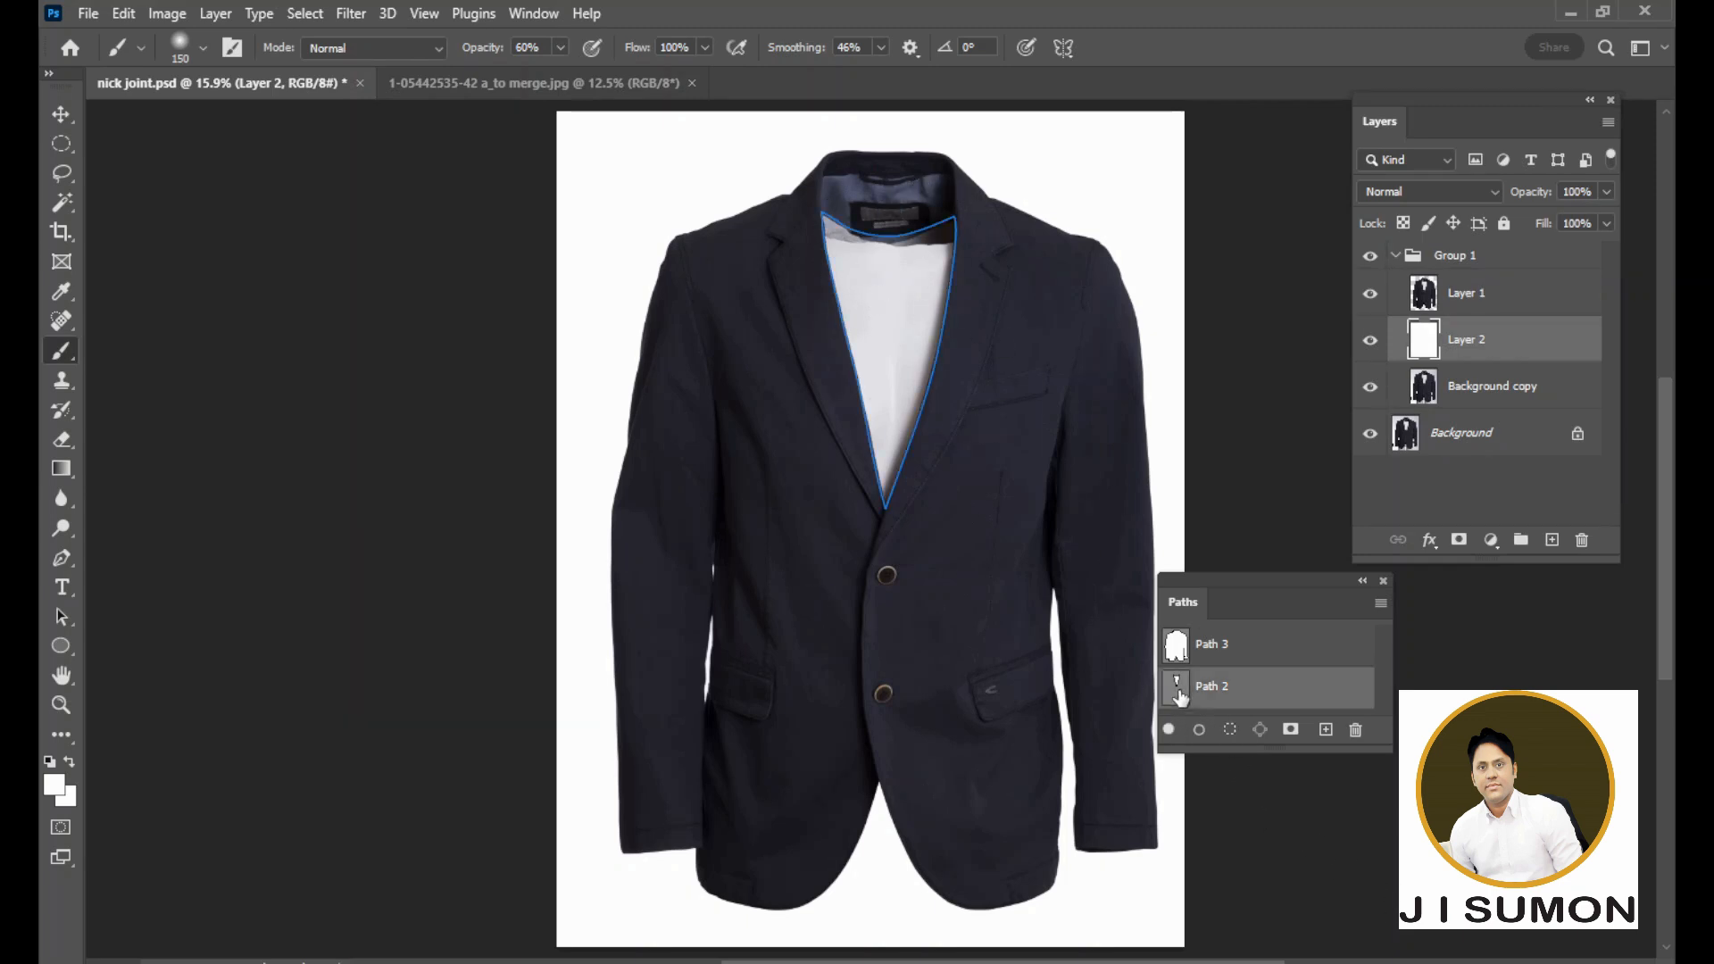
pyautogui.moveTo(1180, 696); pyautogui.dragTo(1182, 701)
pyautogui.keyDown('ctrl'); pyautogui.click(1180, 696); pyautogui.keyUp('ctrl')
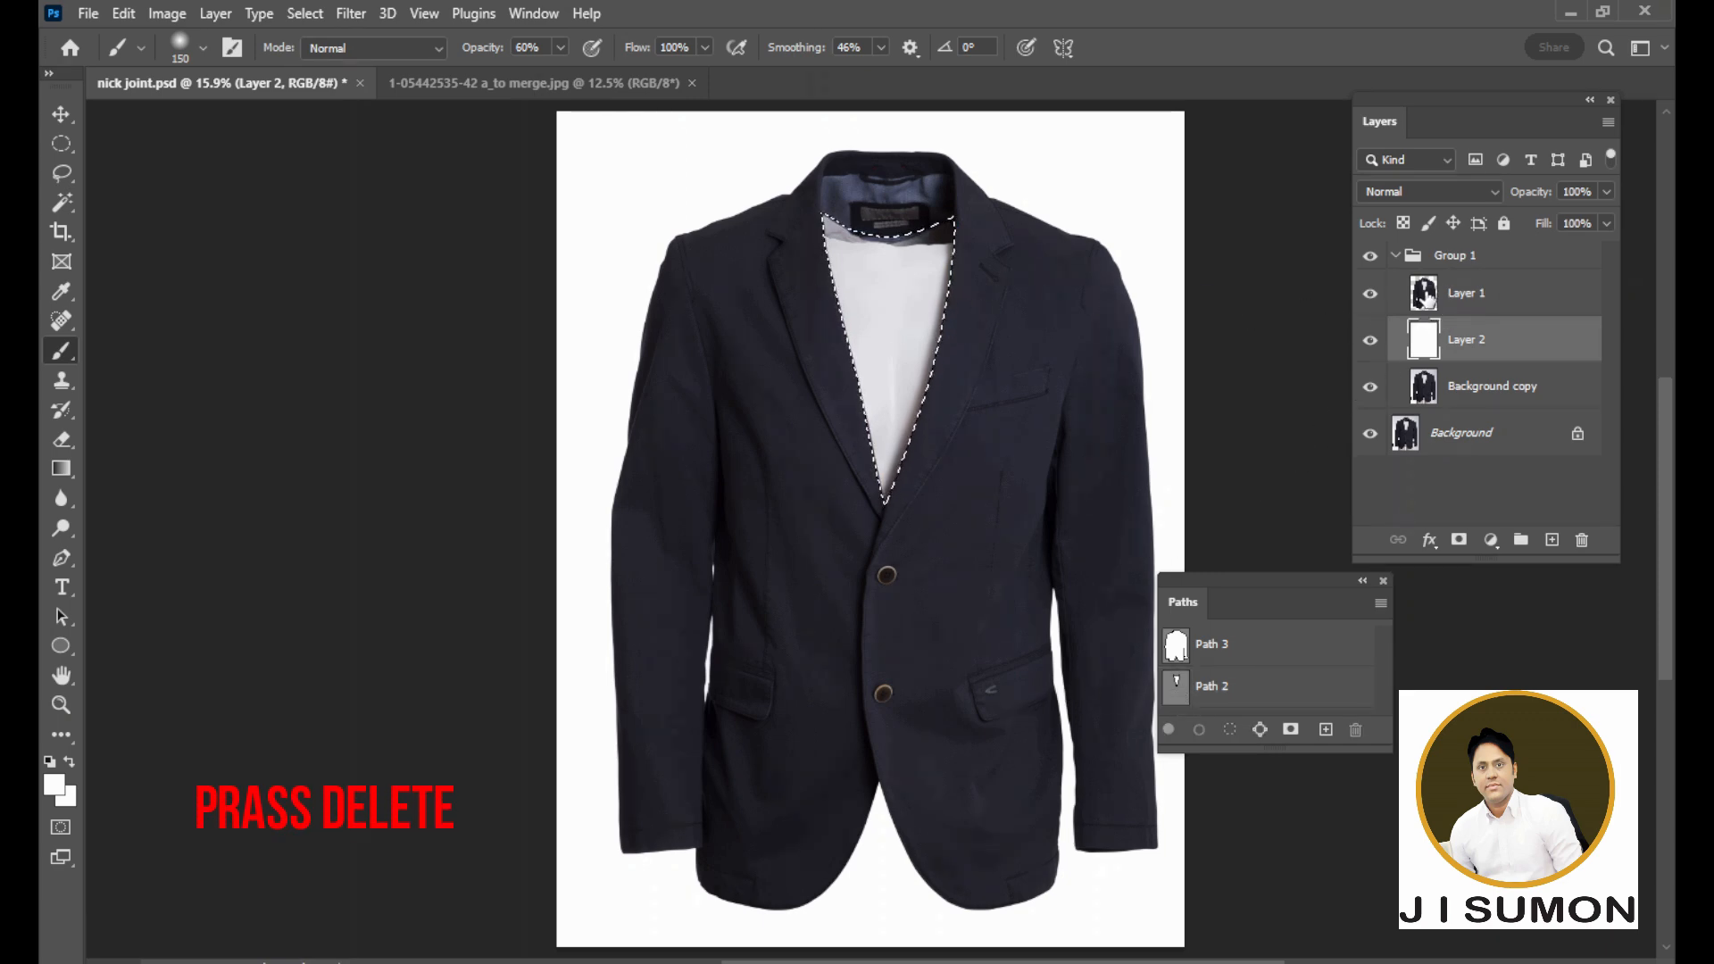
pyautogui.click(1427, 298)
pyautogui.press('Delete')
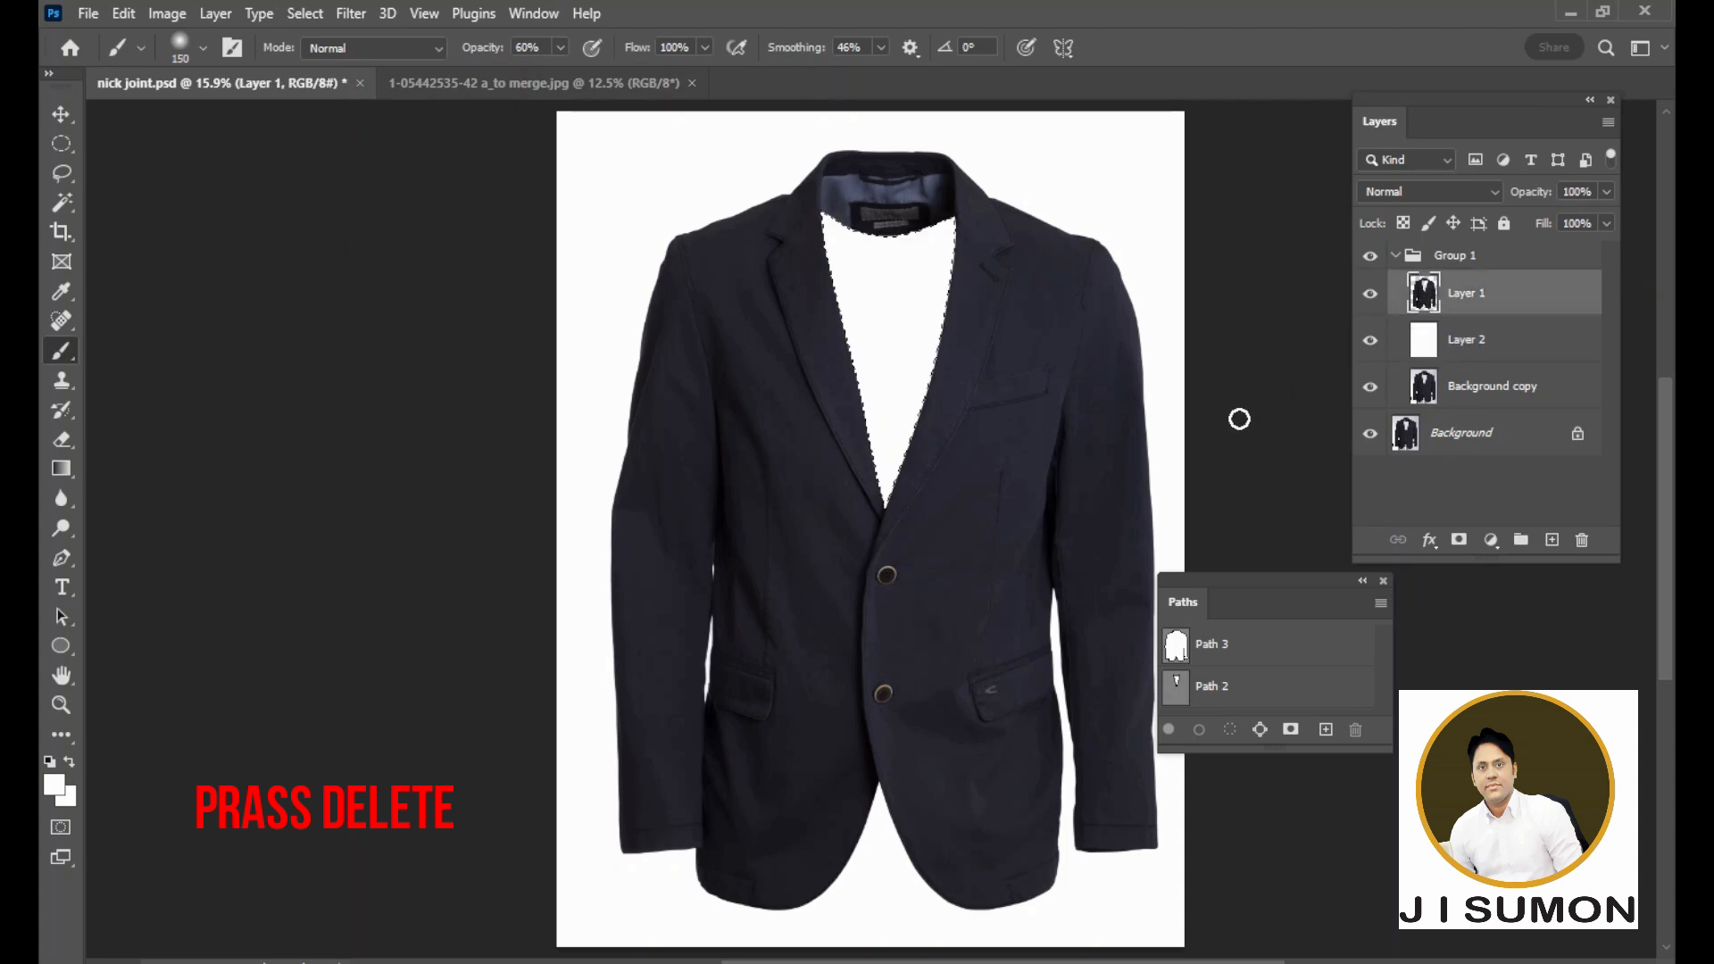
pyautogui.hotkey('ctrl', 'd')
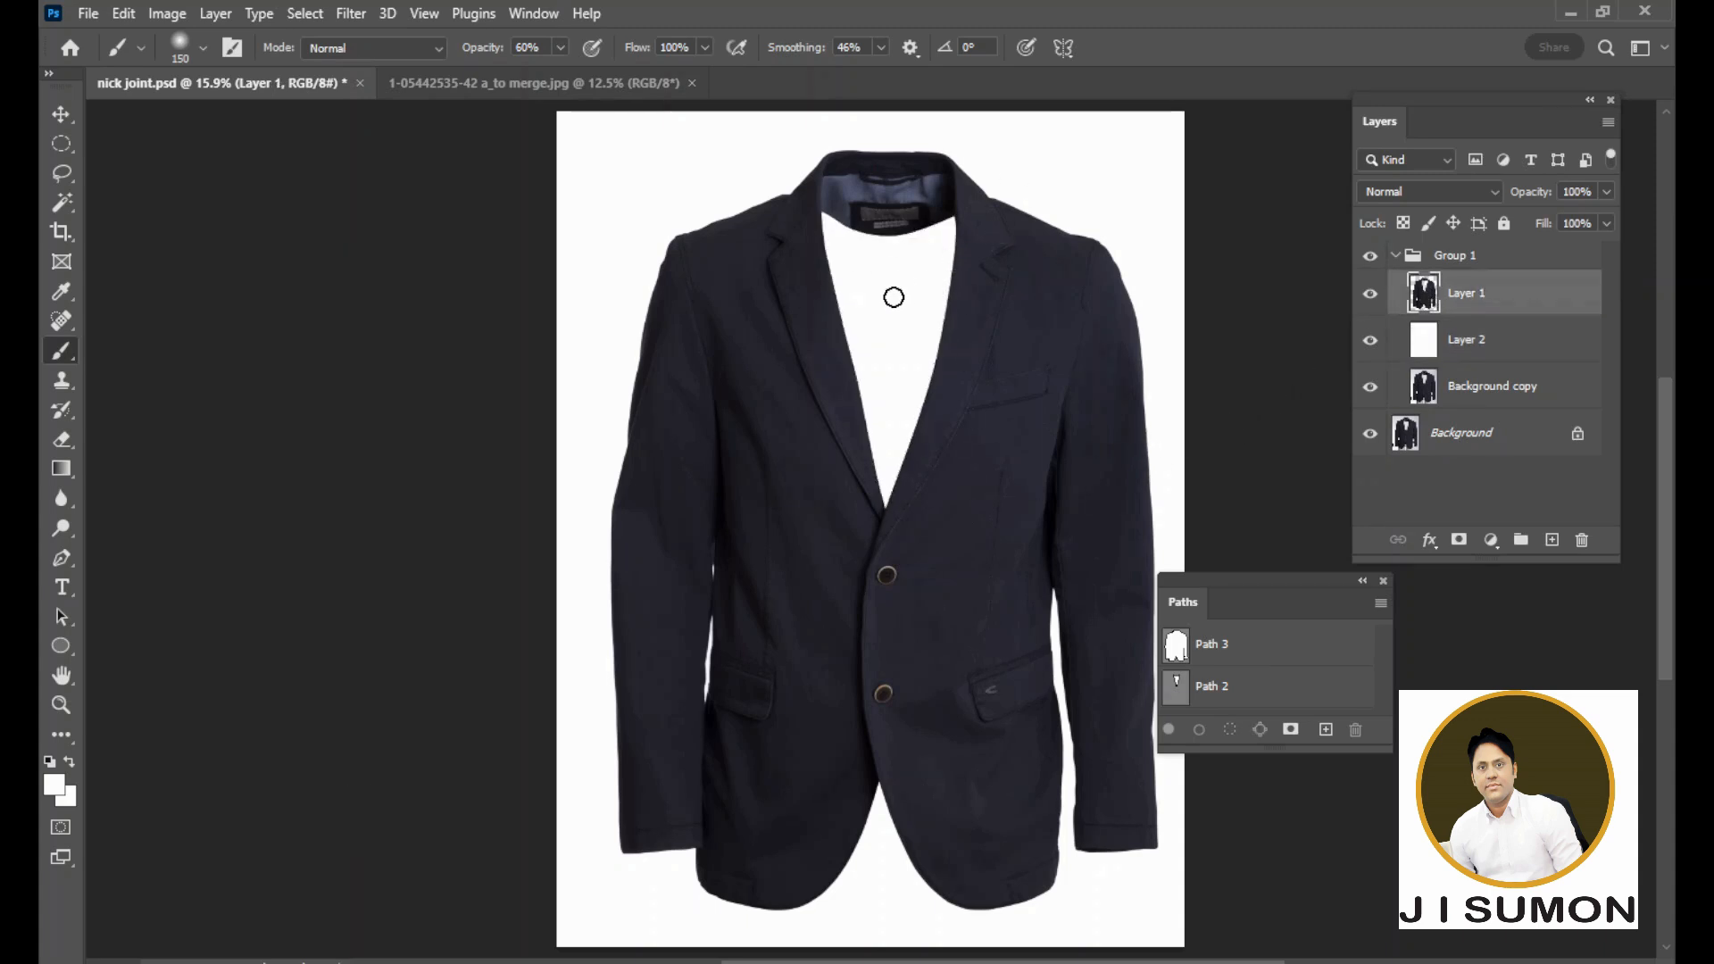
pyautogui.click(1375, 342)
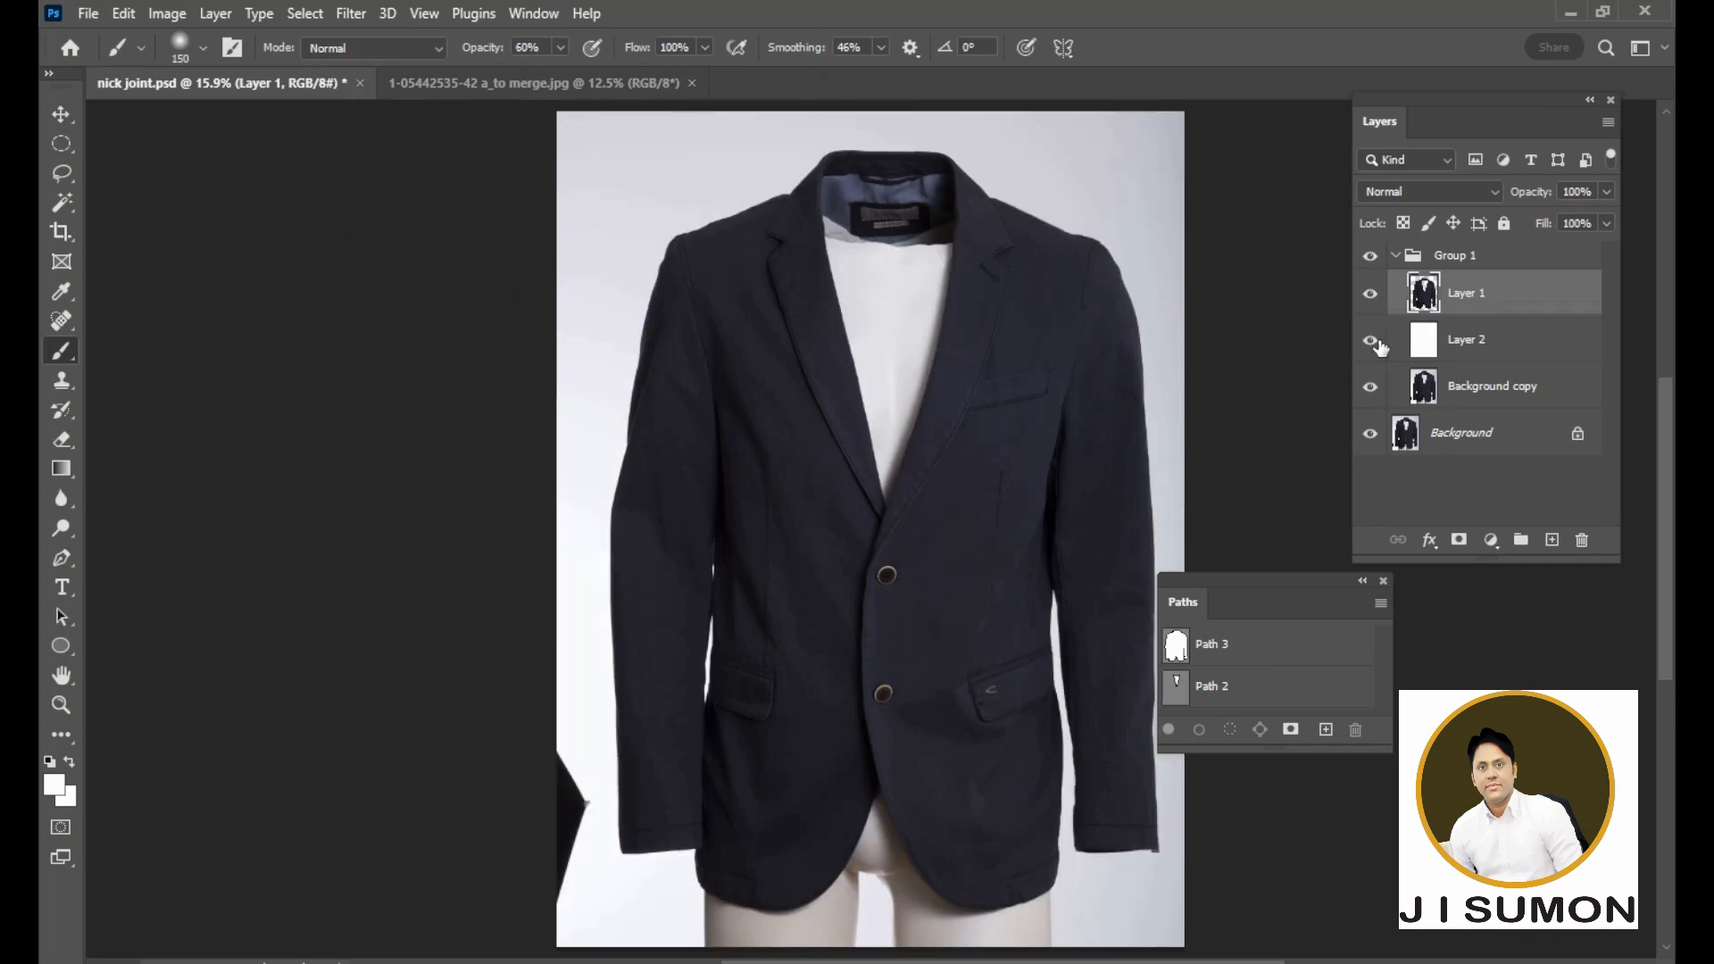
pyautogui.click(1375, 344)
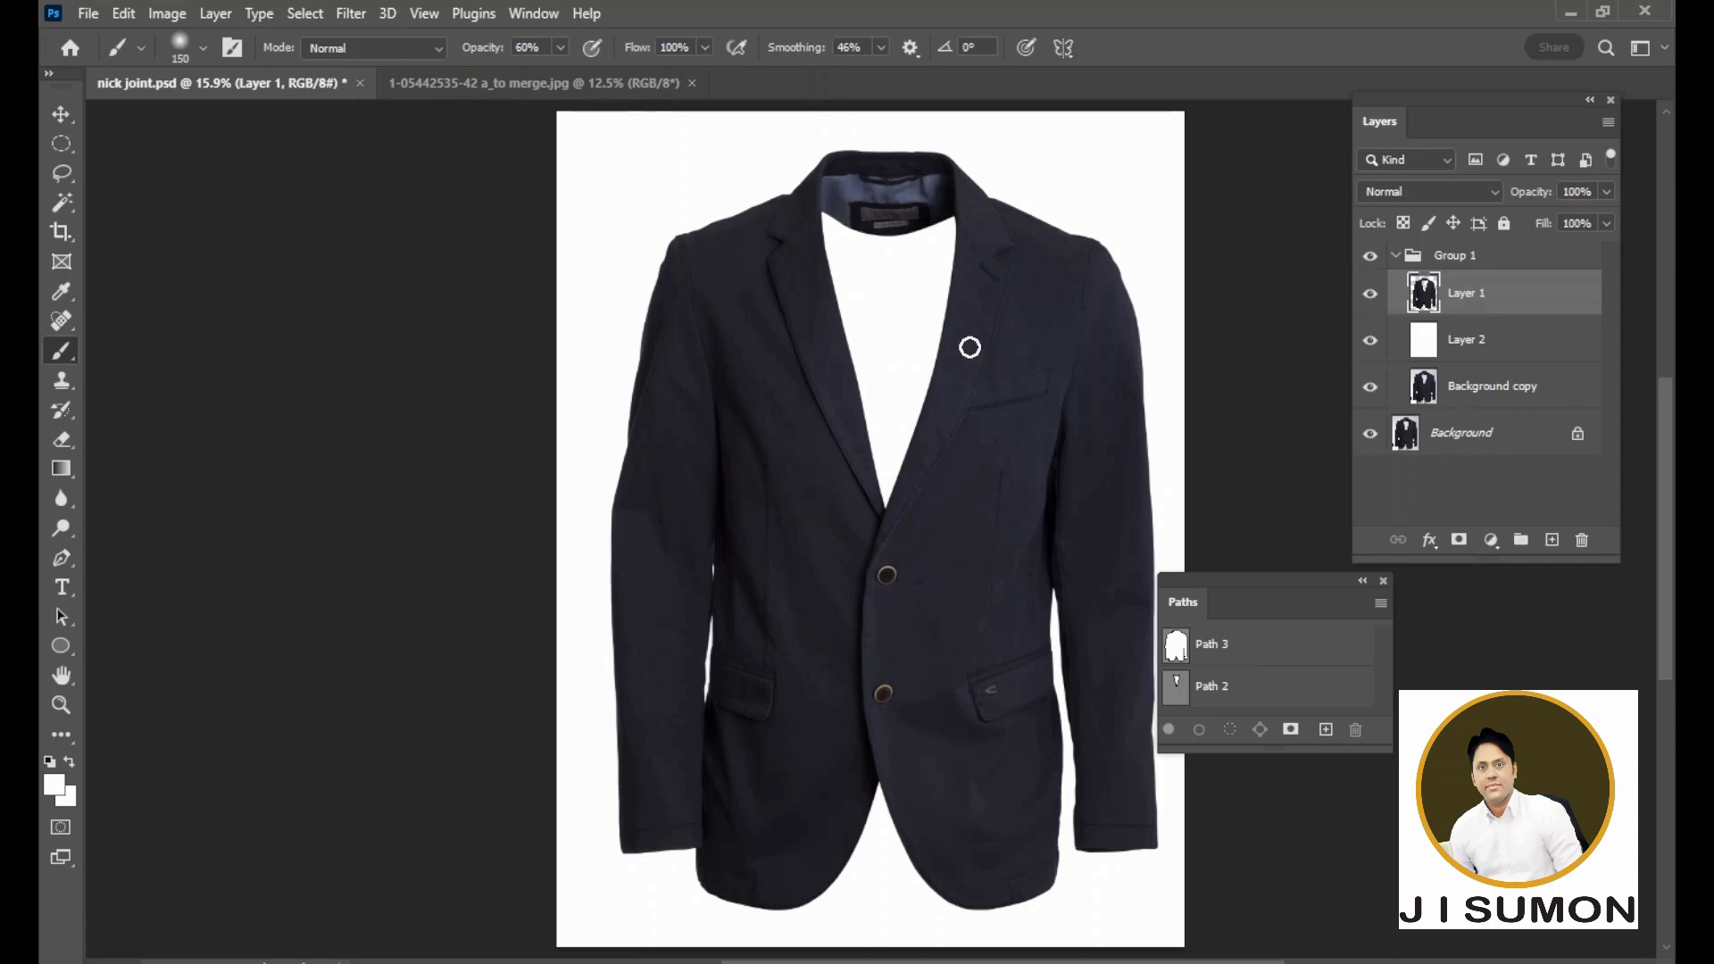
pyautogui.click(595, 90)
pyautogui.click(60, 116)
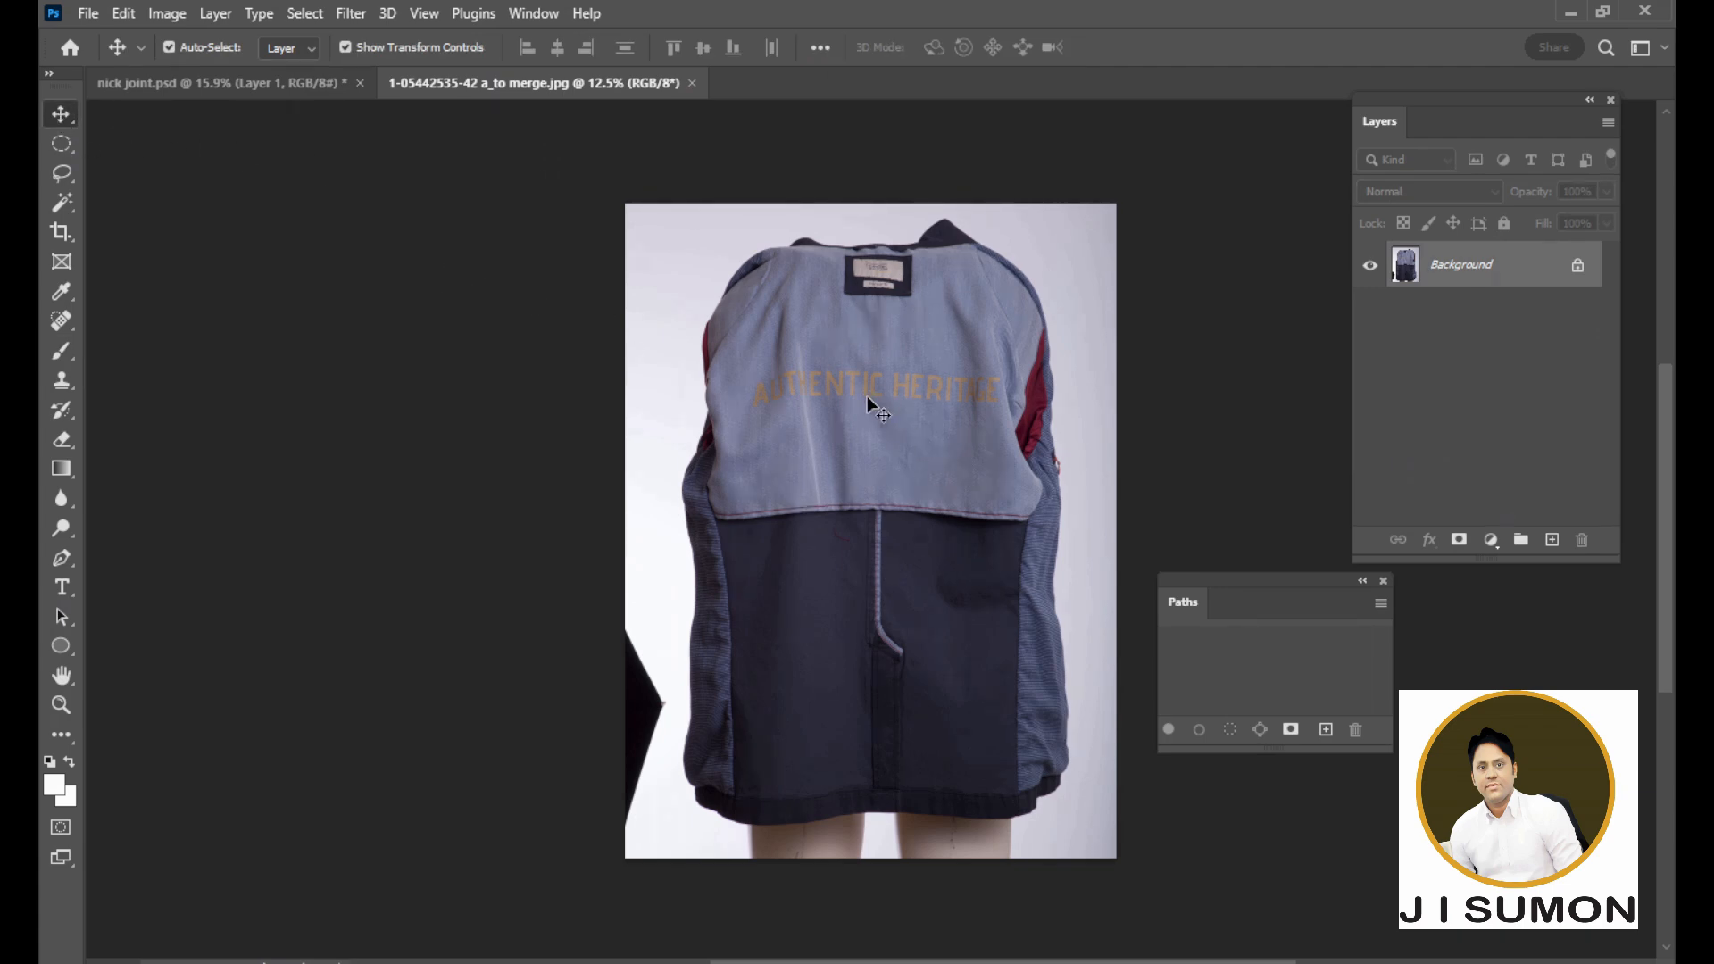
pyautogui.moveTo(902, 432); pyautogui.dragTo(290, 86)
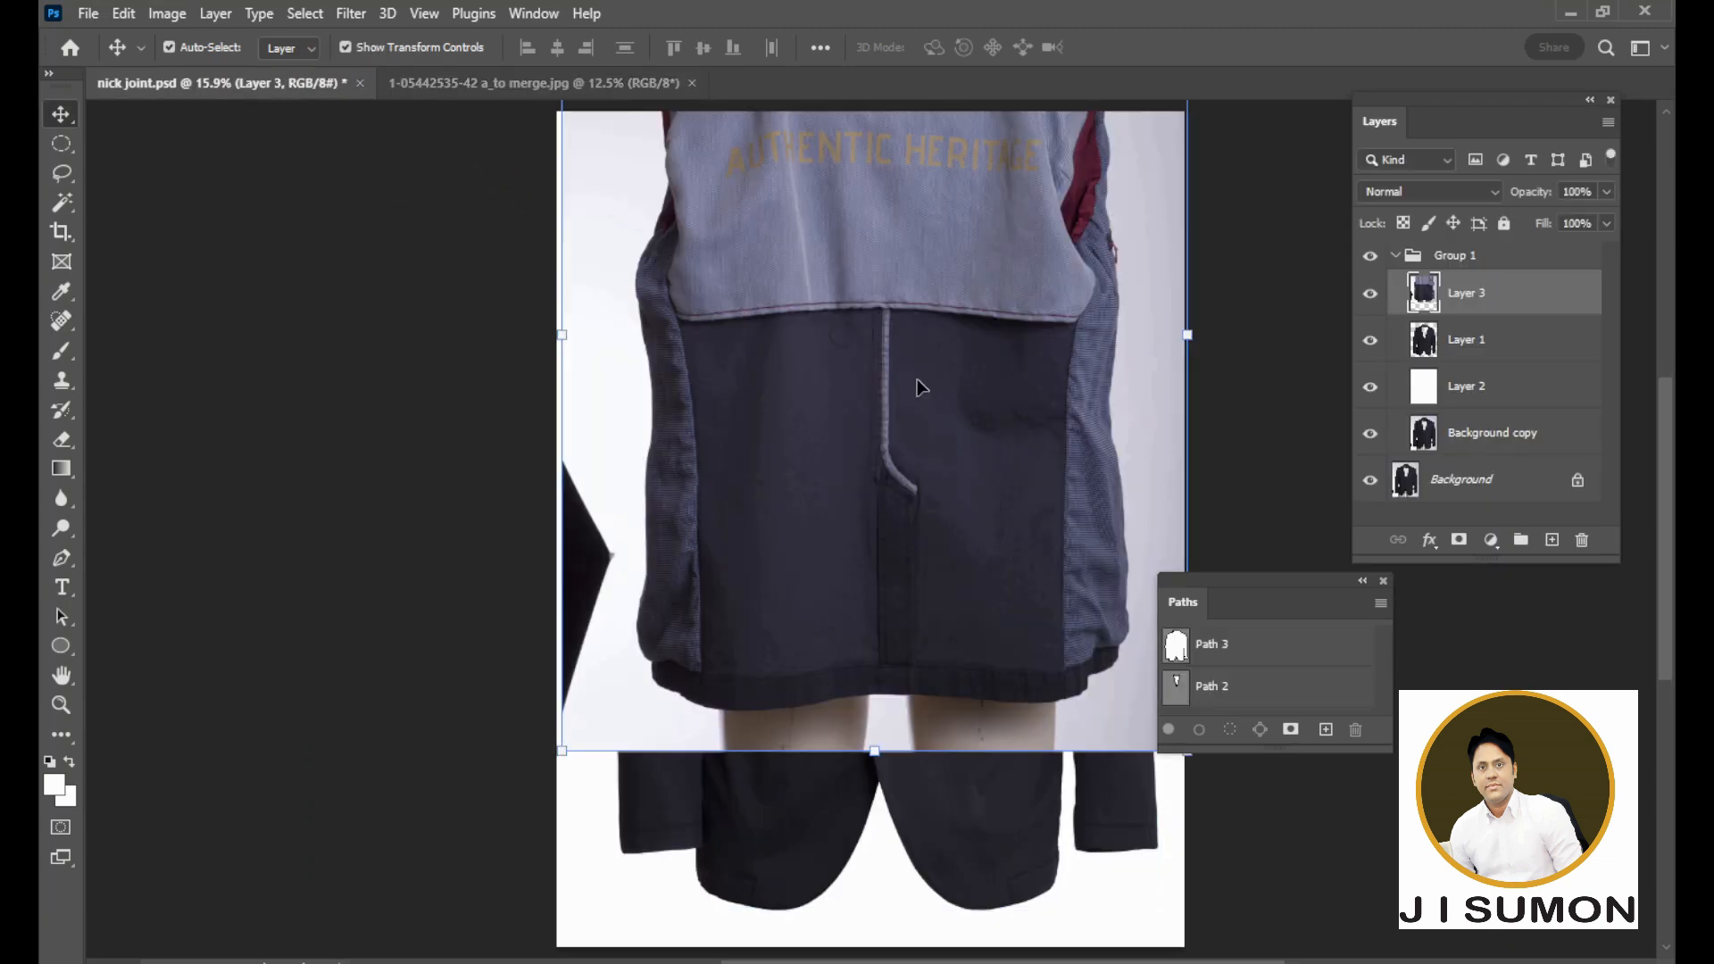
pyautogui.moveTo(918, 378); pyautogui.dragTo(937, 552)
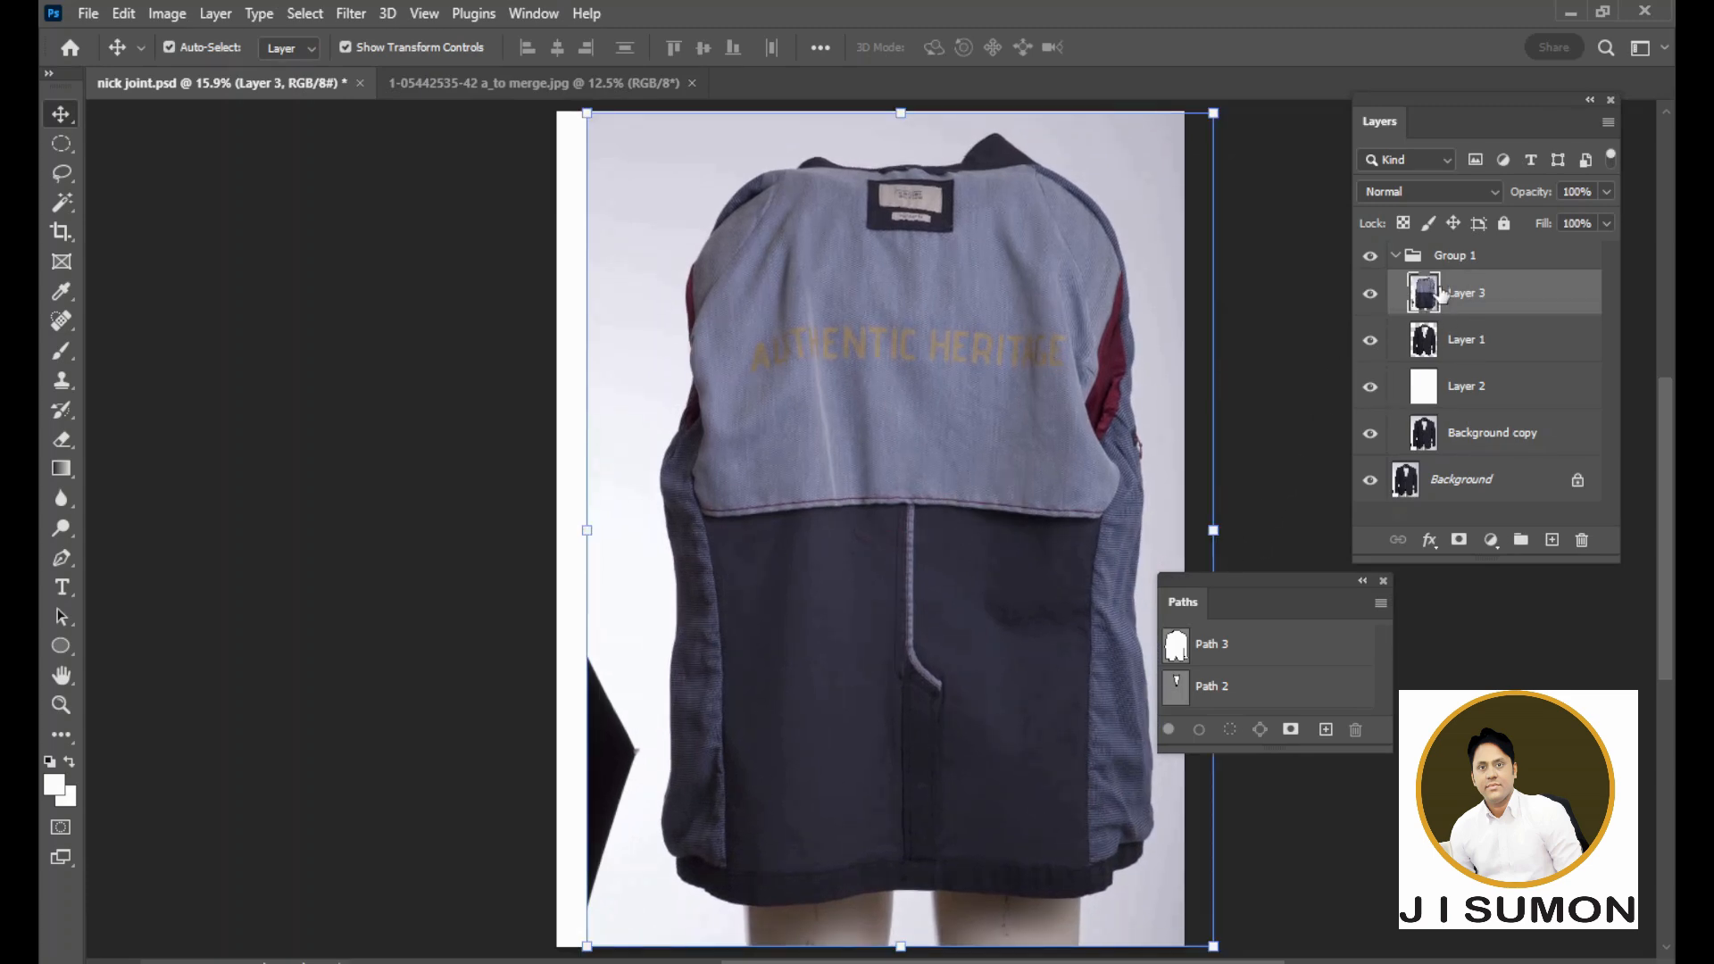
# Move the lining layer below Layer 1 and align it with the canvas so it shows through the neck opening
pyautogui.moveTo(1441, 292); pyautogui.dragTo(1453, 361)
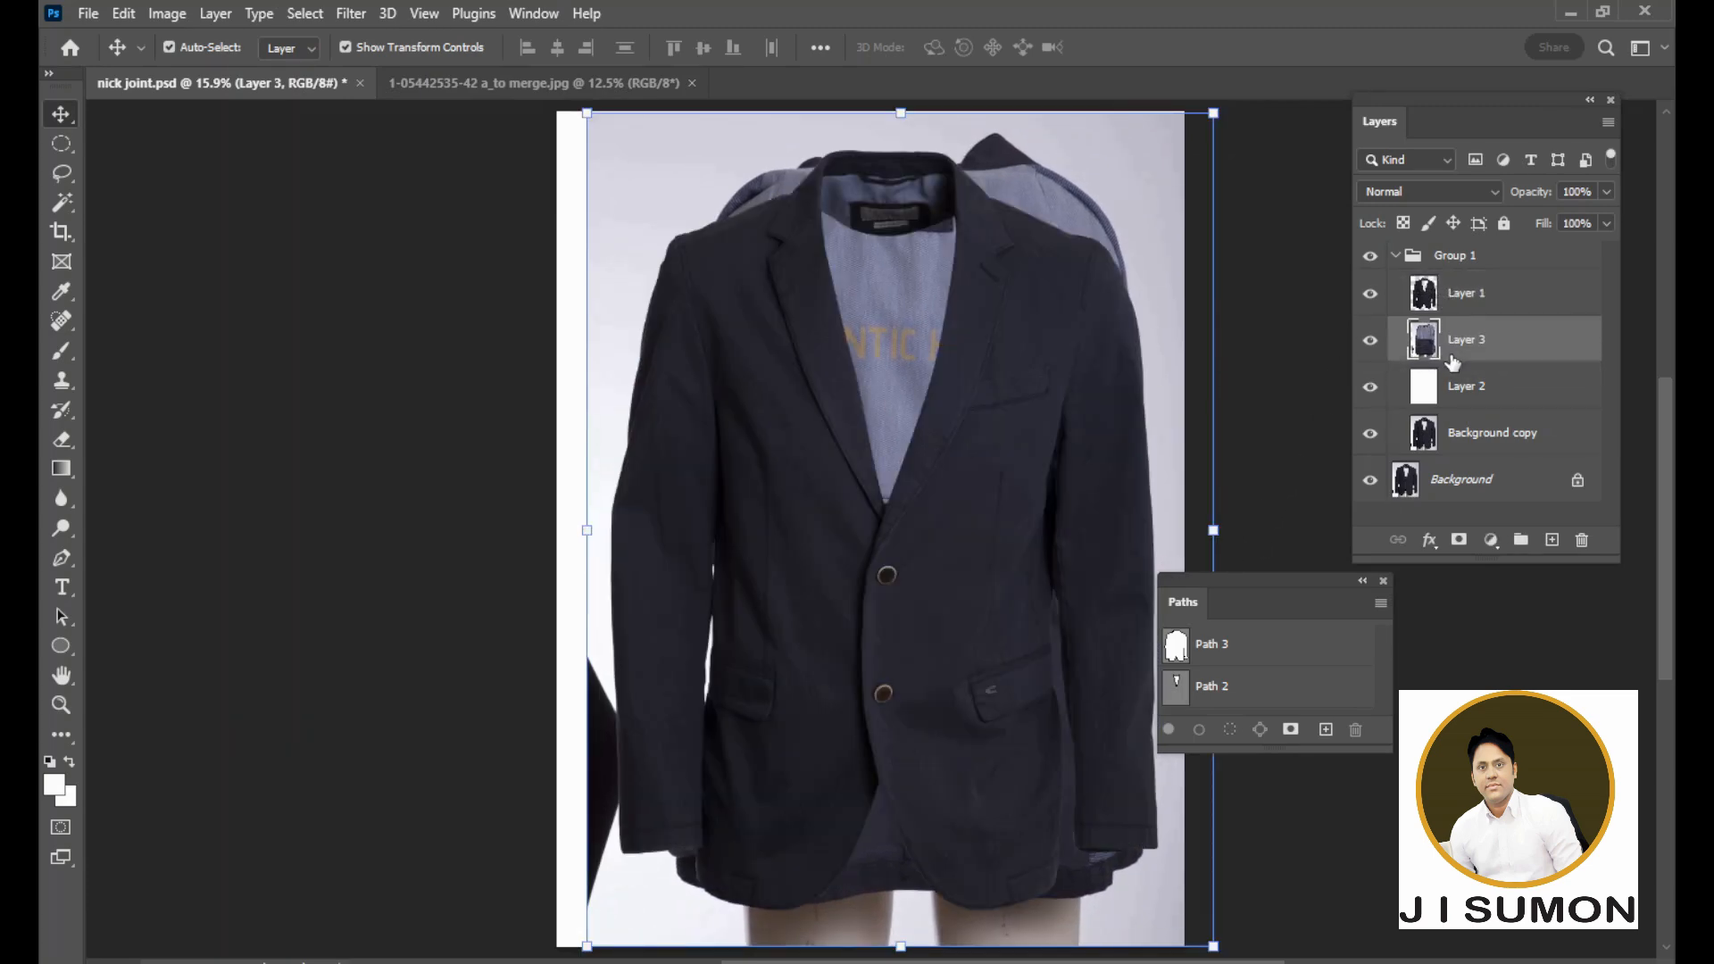
pyautogui.moveTo(924, 291); pyautogui.dragTo(881, 318)
pyautogui.click(1370, 299)
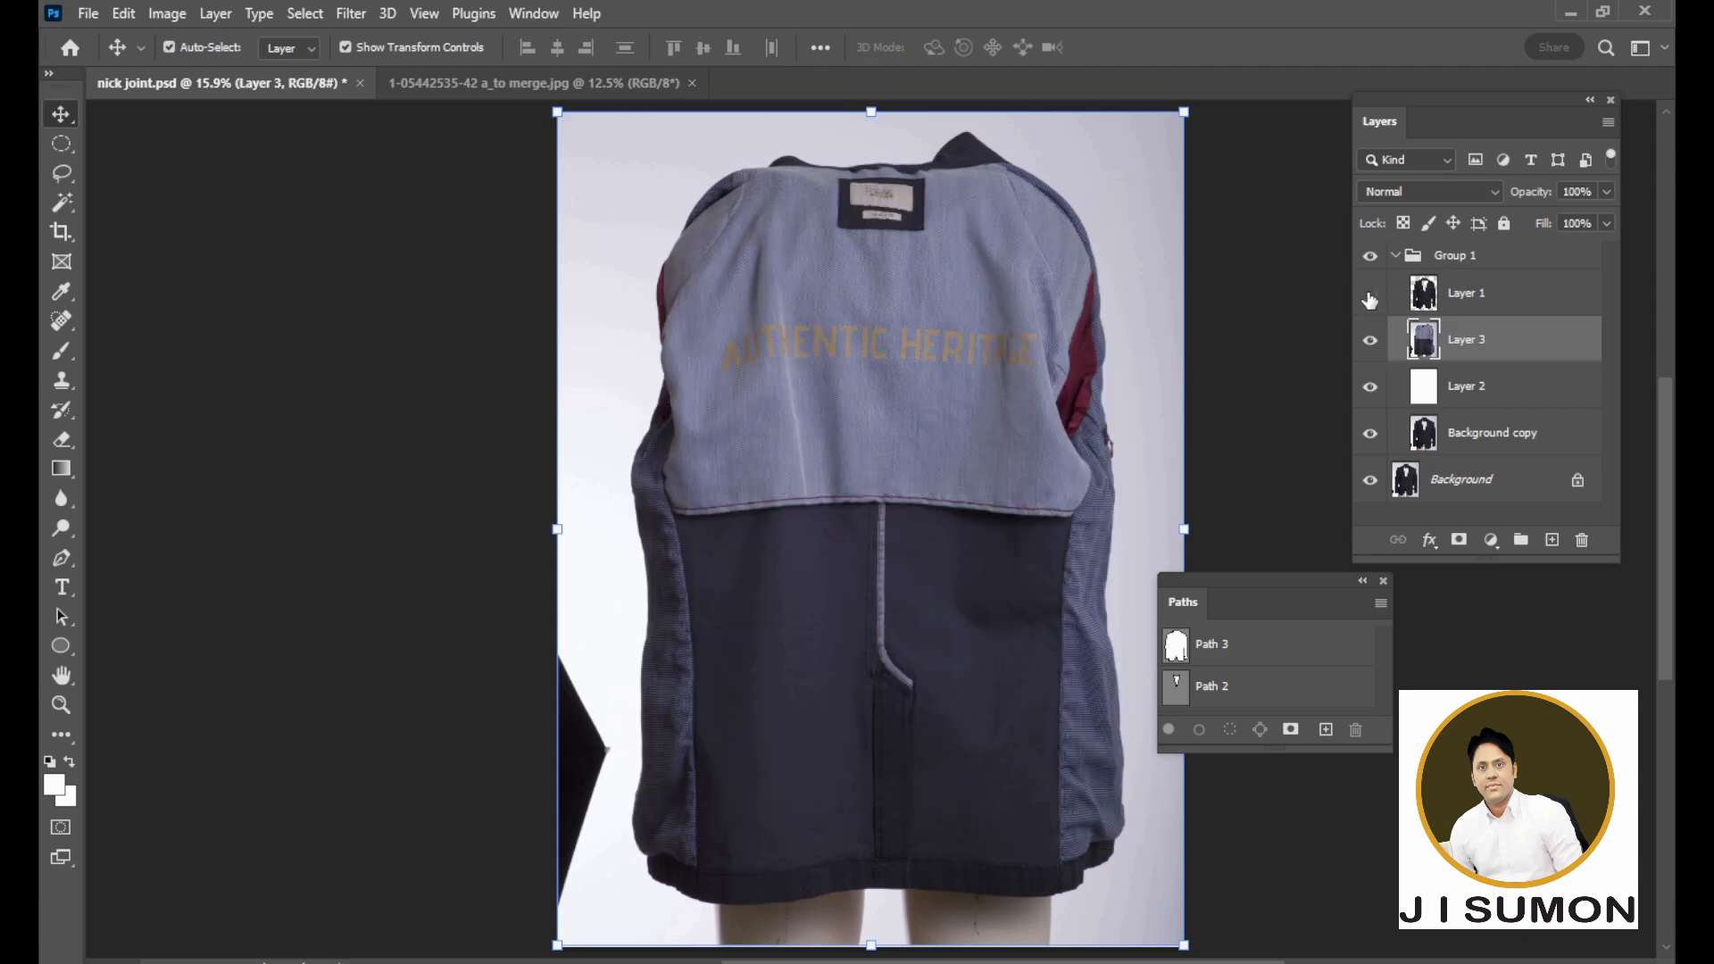
pyautogui.click(1370, 294)
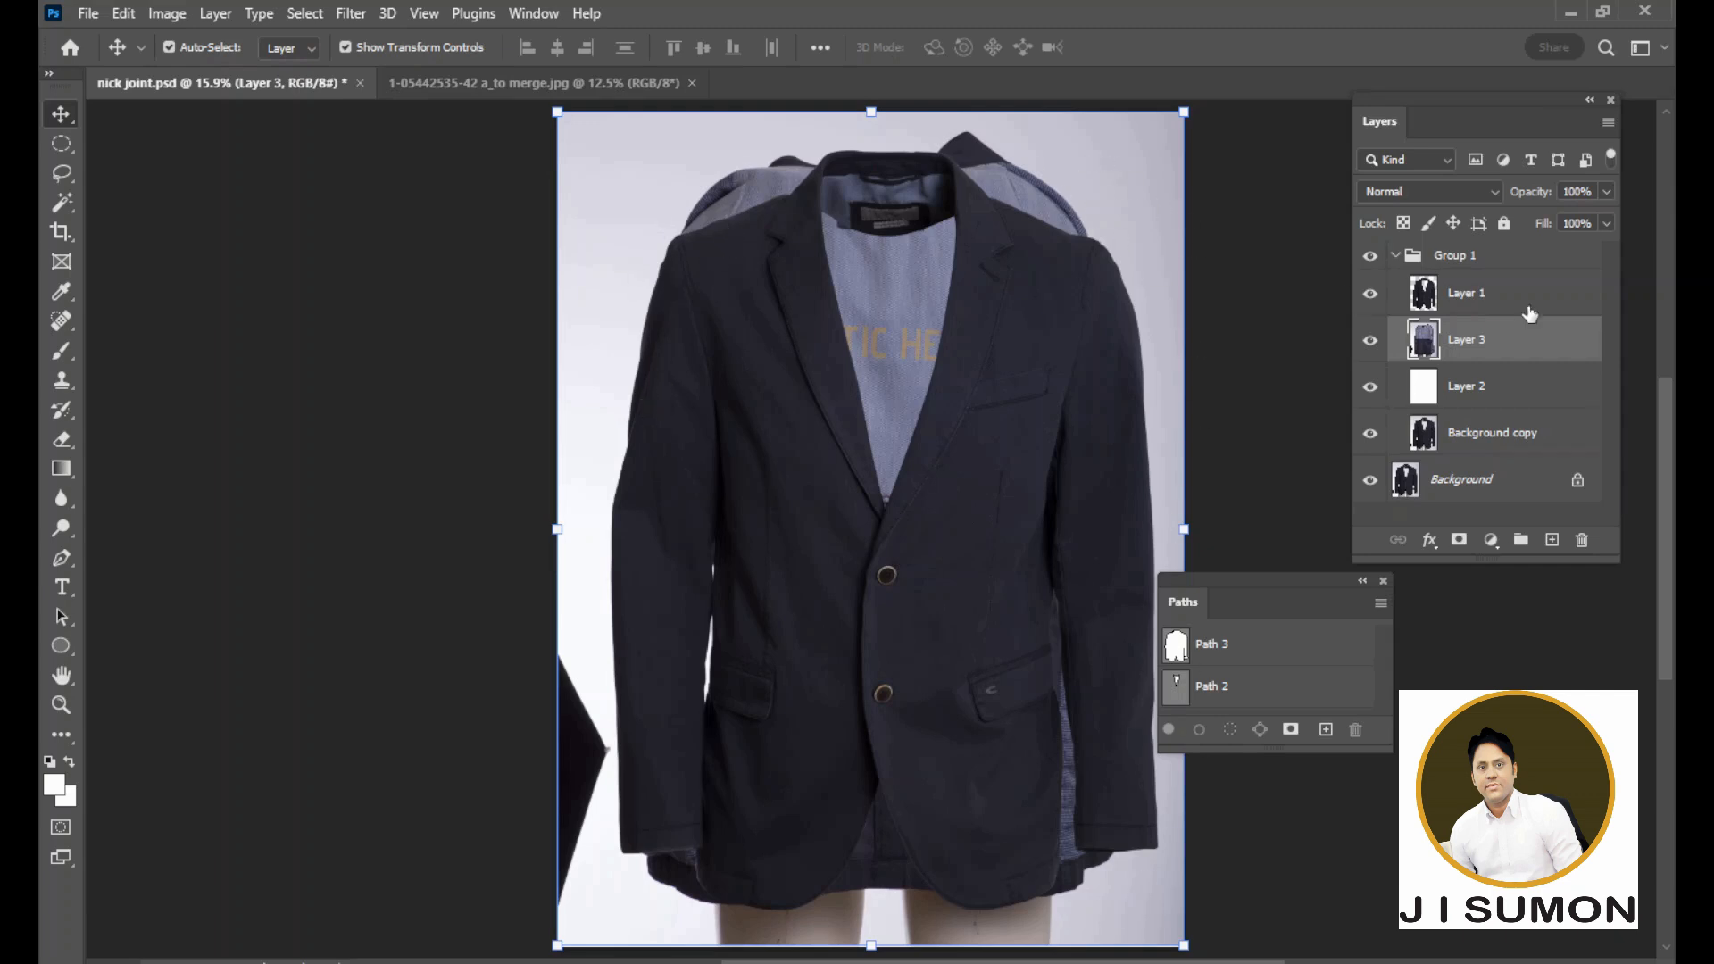
pyautogui.click(1259, 328)
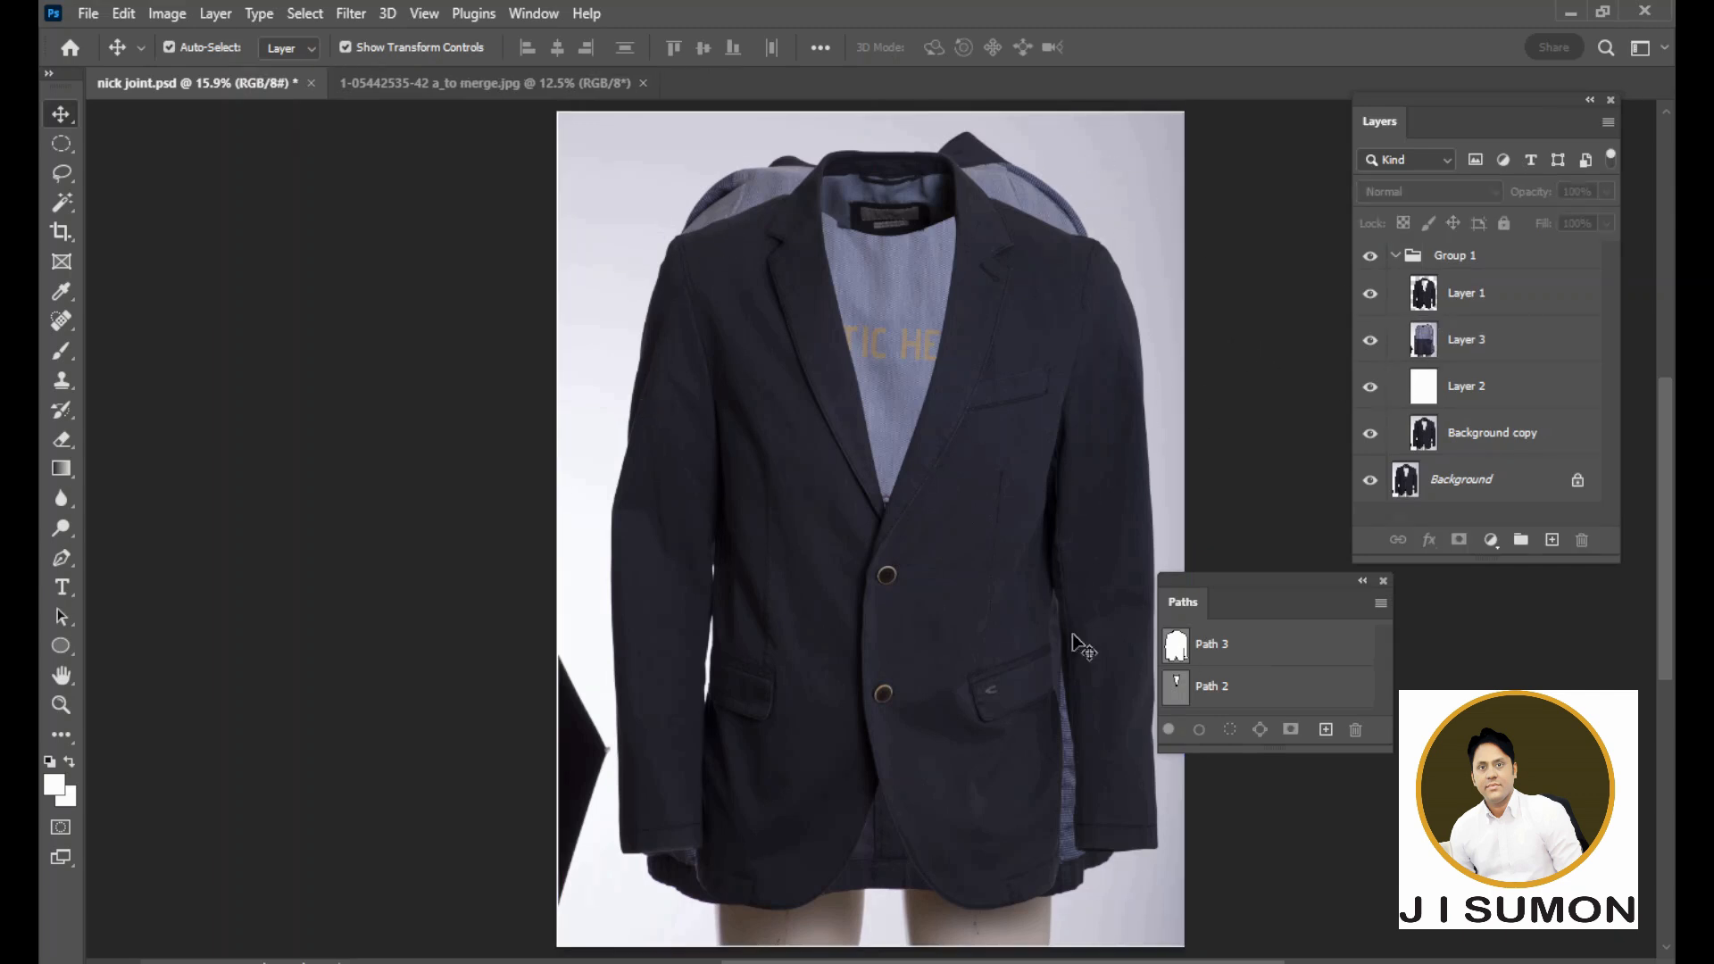
# Load Path 3 as a selection, invert it, delete the lining photo outside the jacket outline on Layer 3, and deselect
pyautogui.click(1178, 650)
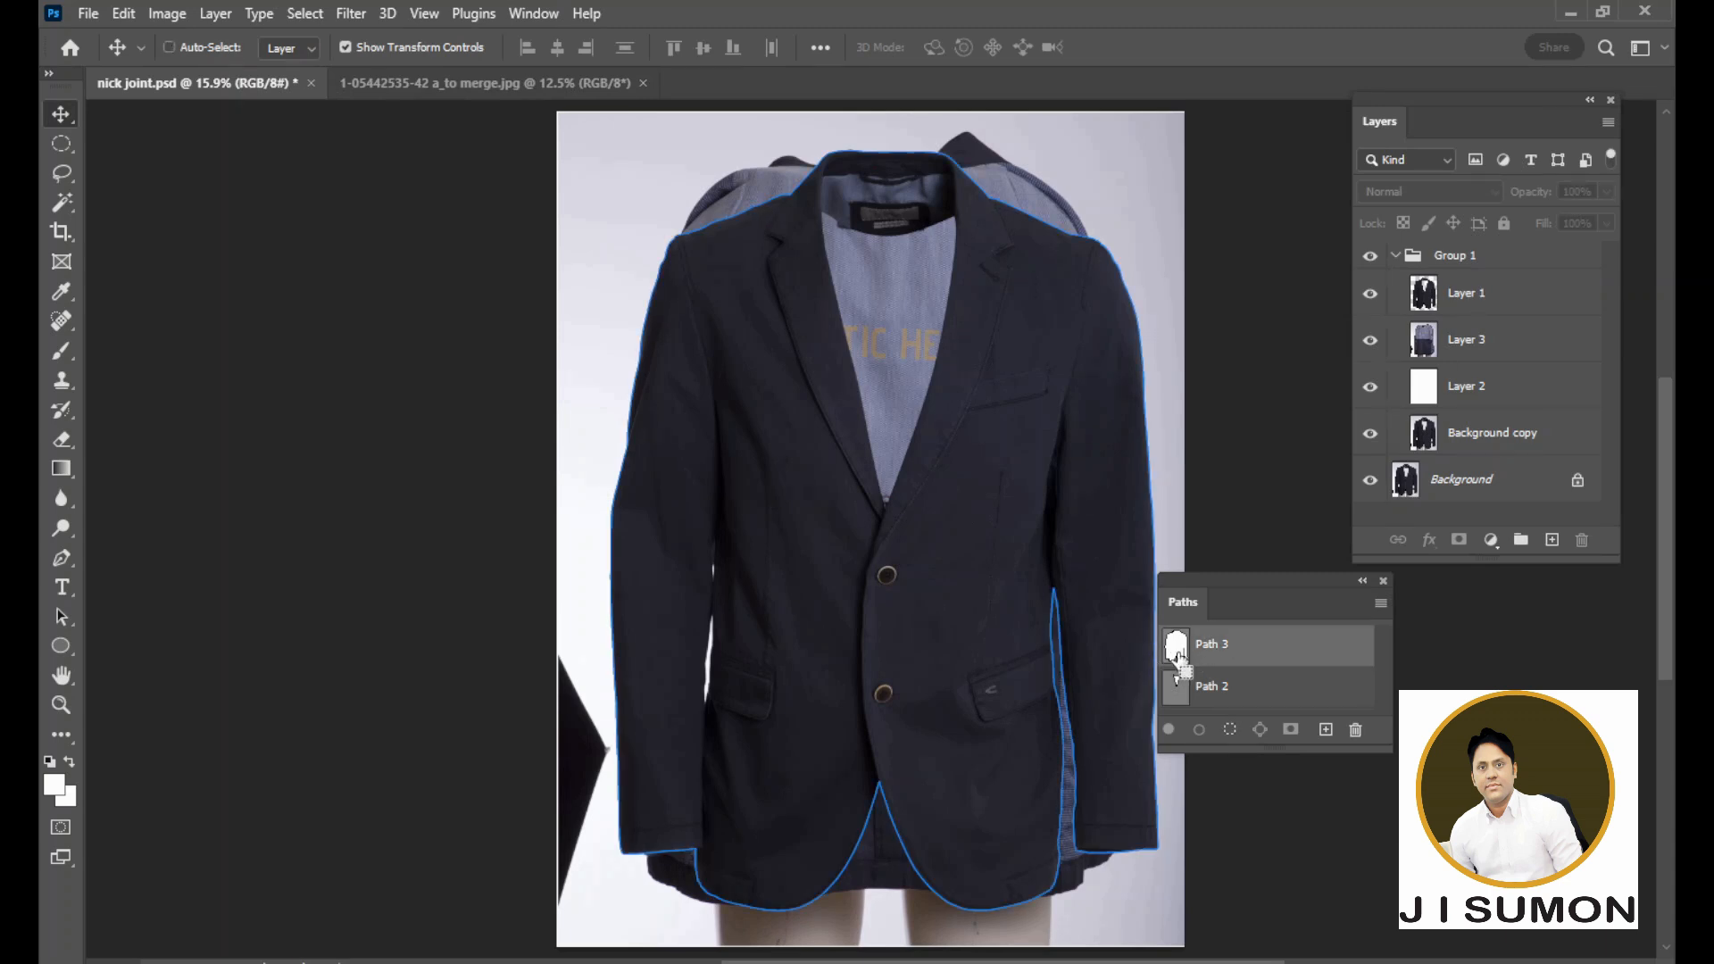
pyautogui.keyDown('ctrl'); pyautogui.click(1178, 657); pyautogui.keyUp('ctrl')
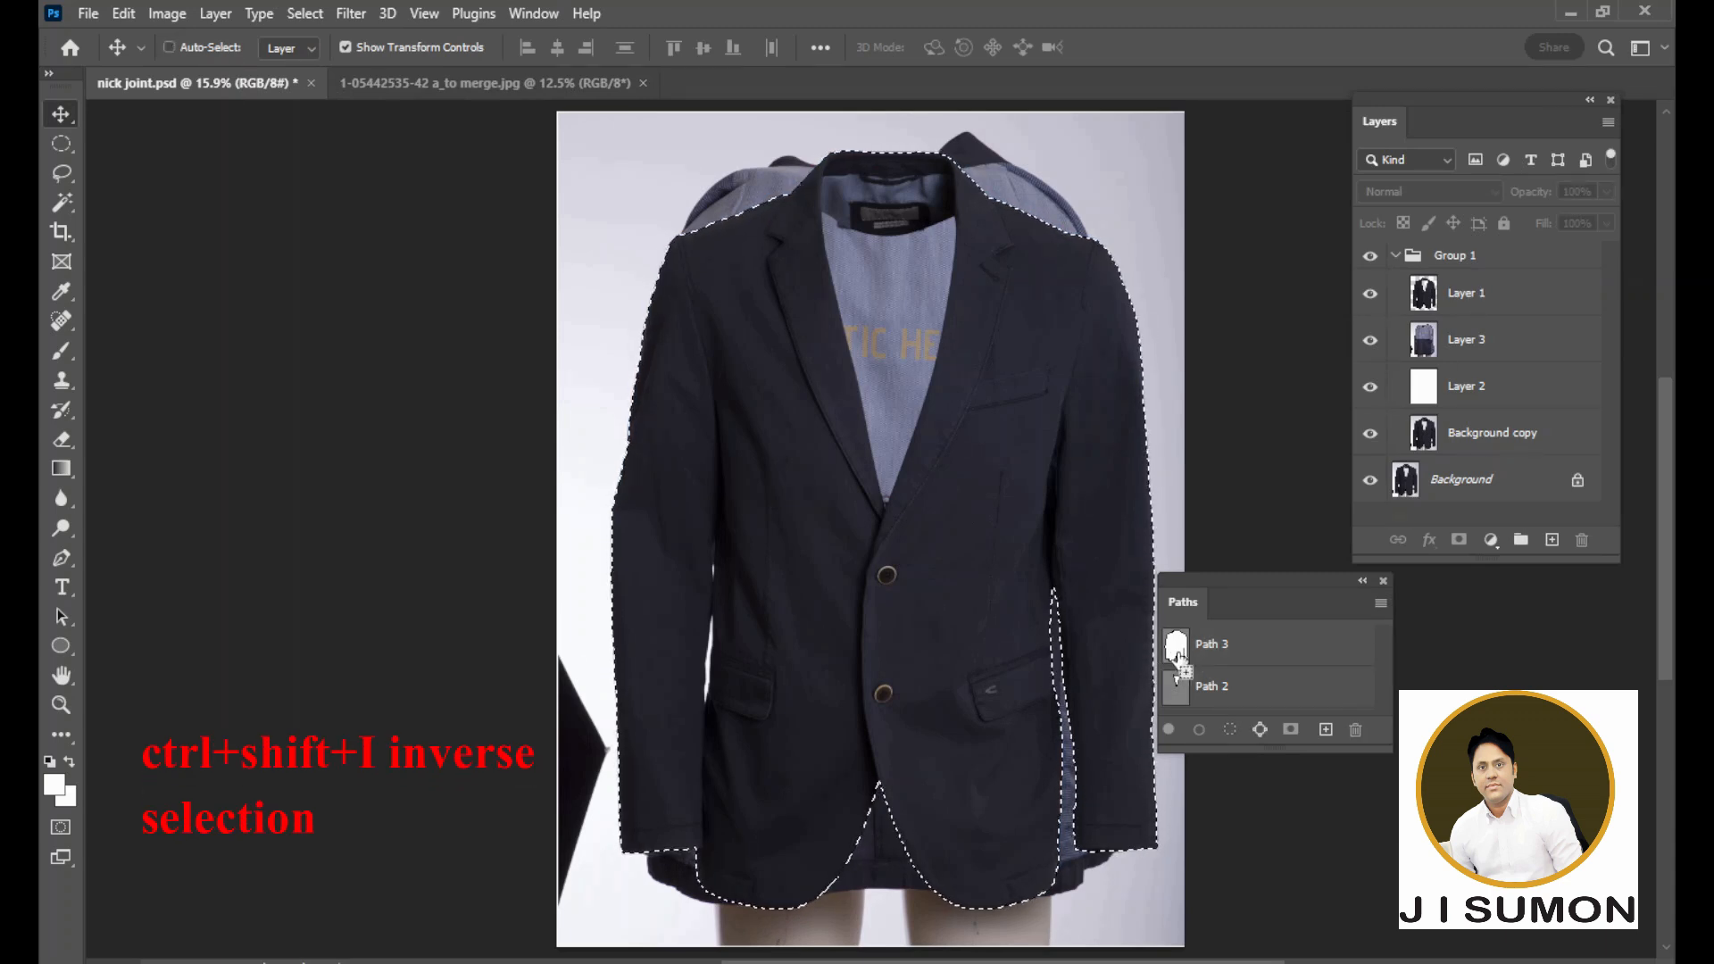
pyautogui.hotkey('ctrl', 'shift', 'i')
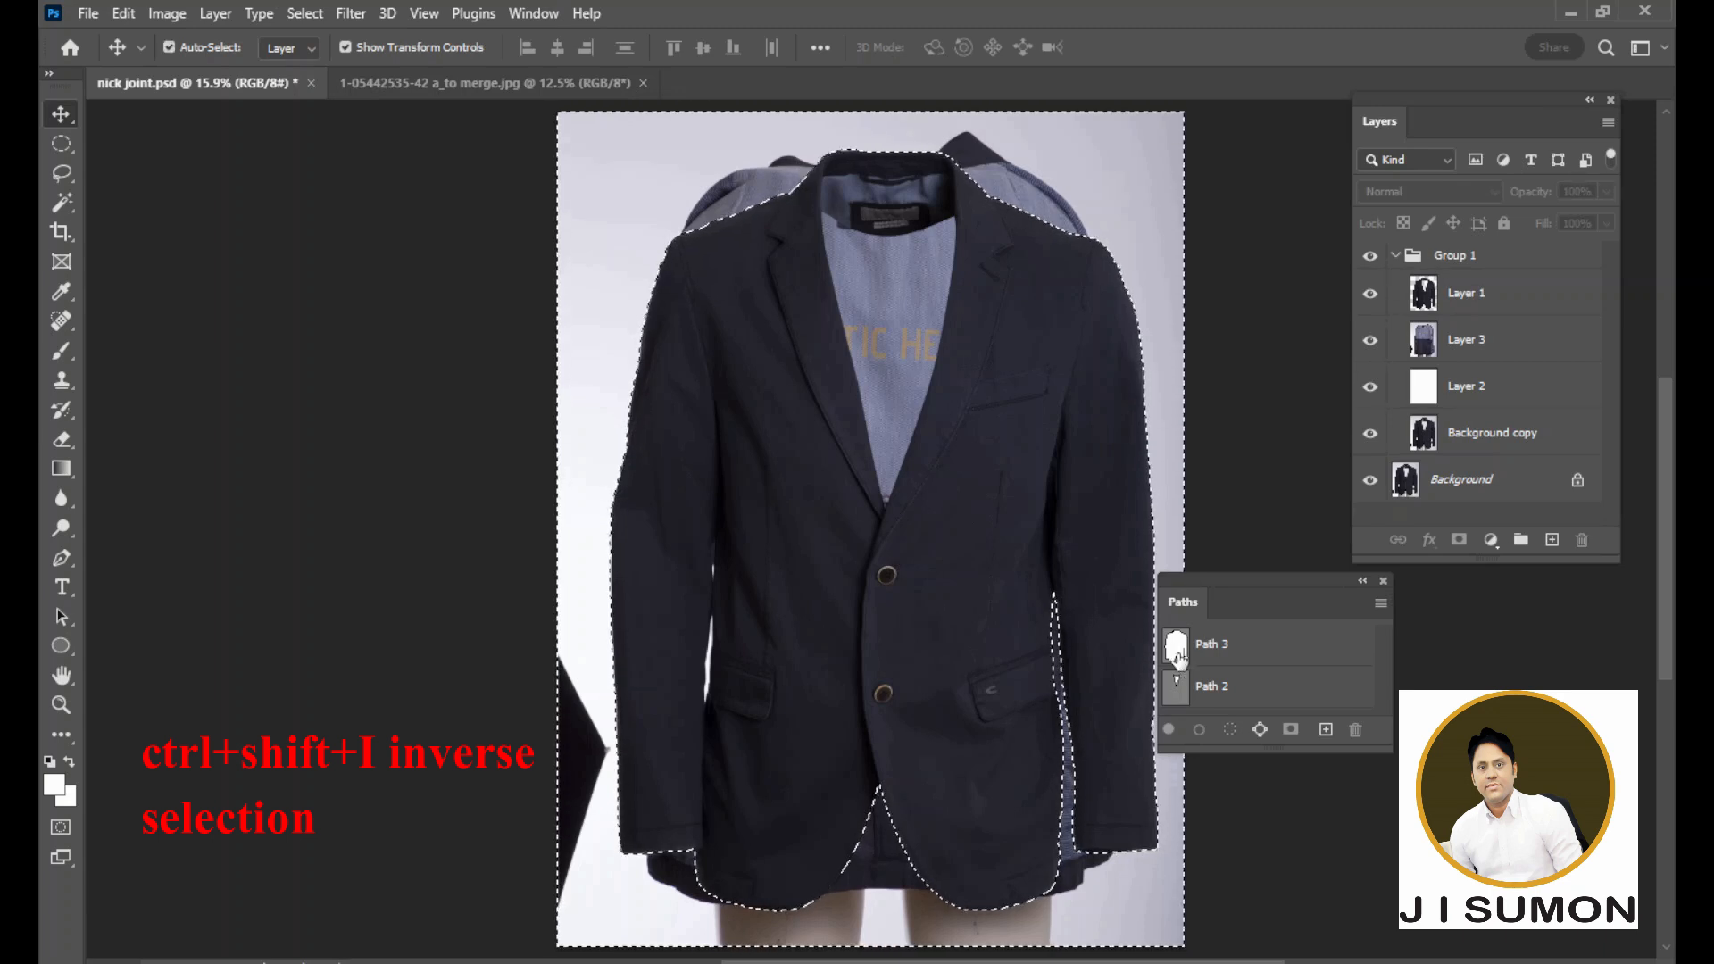
pyautogui.click(1428, 347)
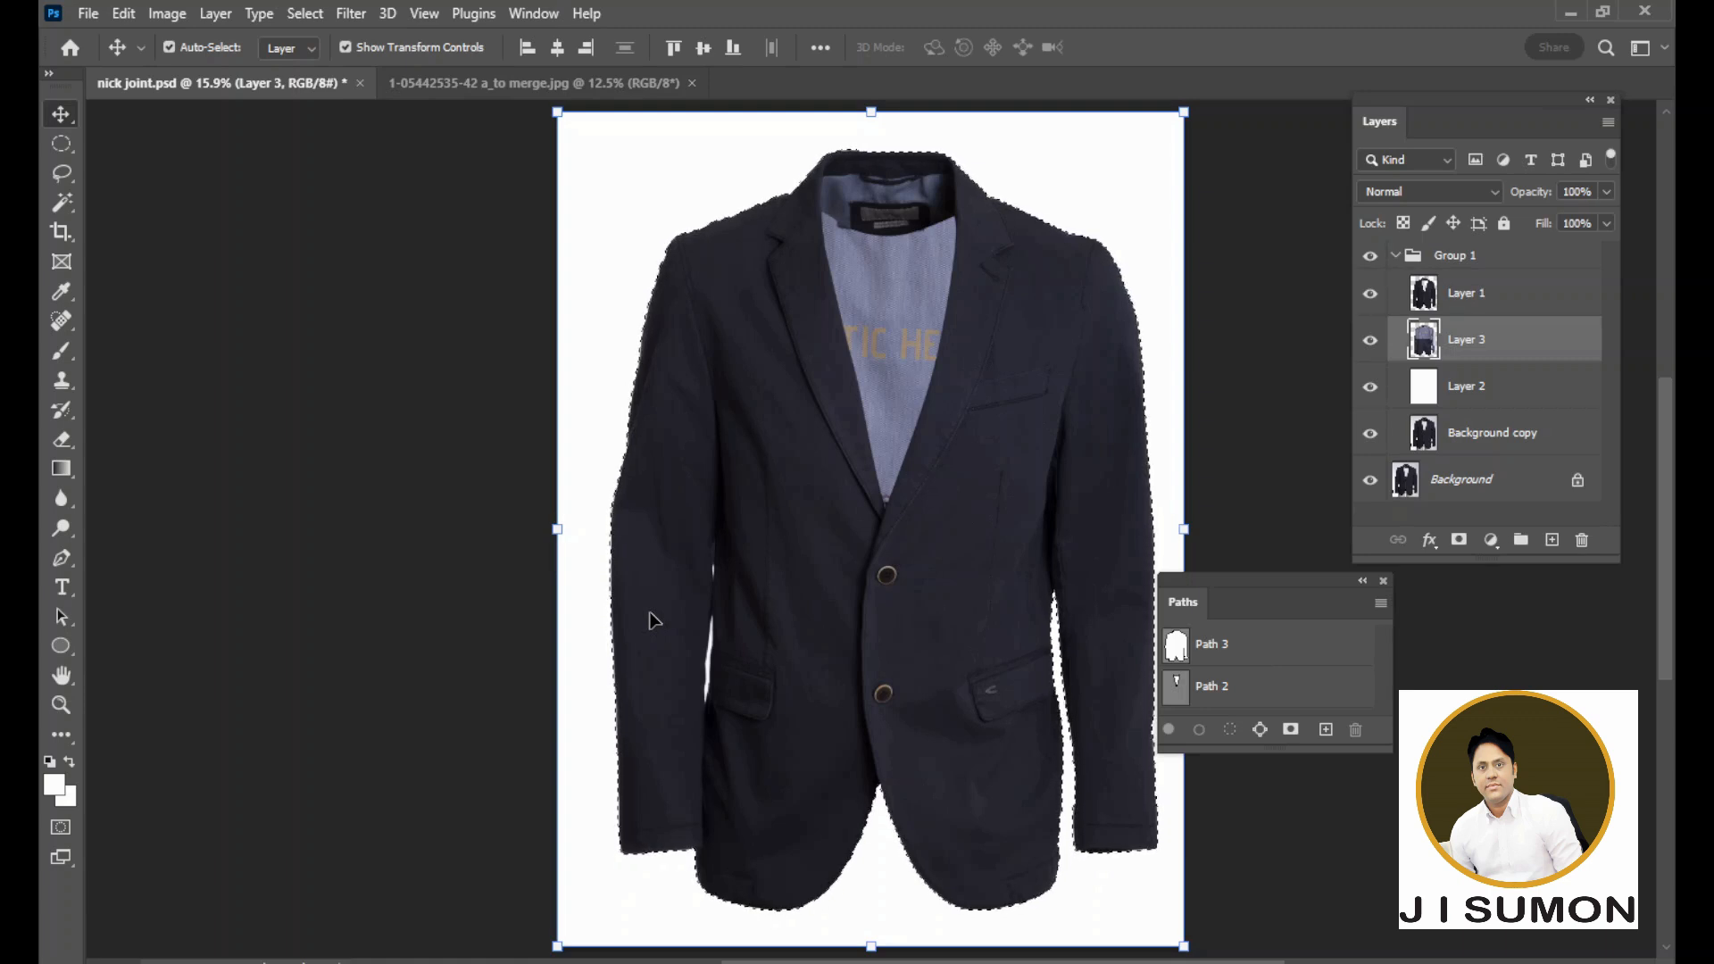
pyautogui.press('ctrl')
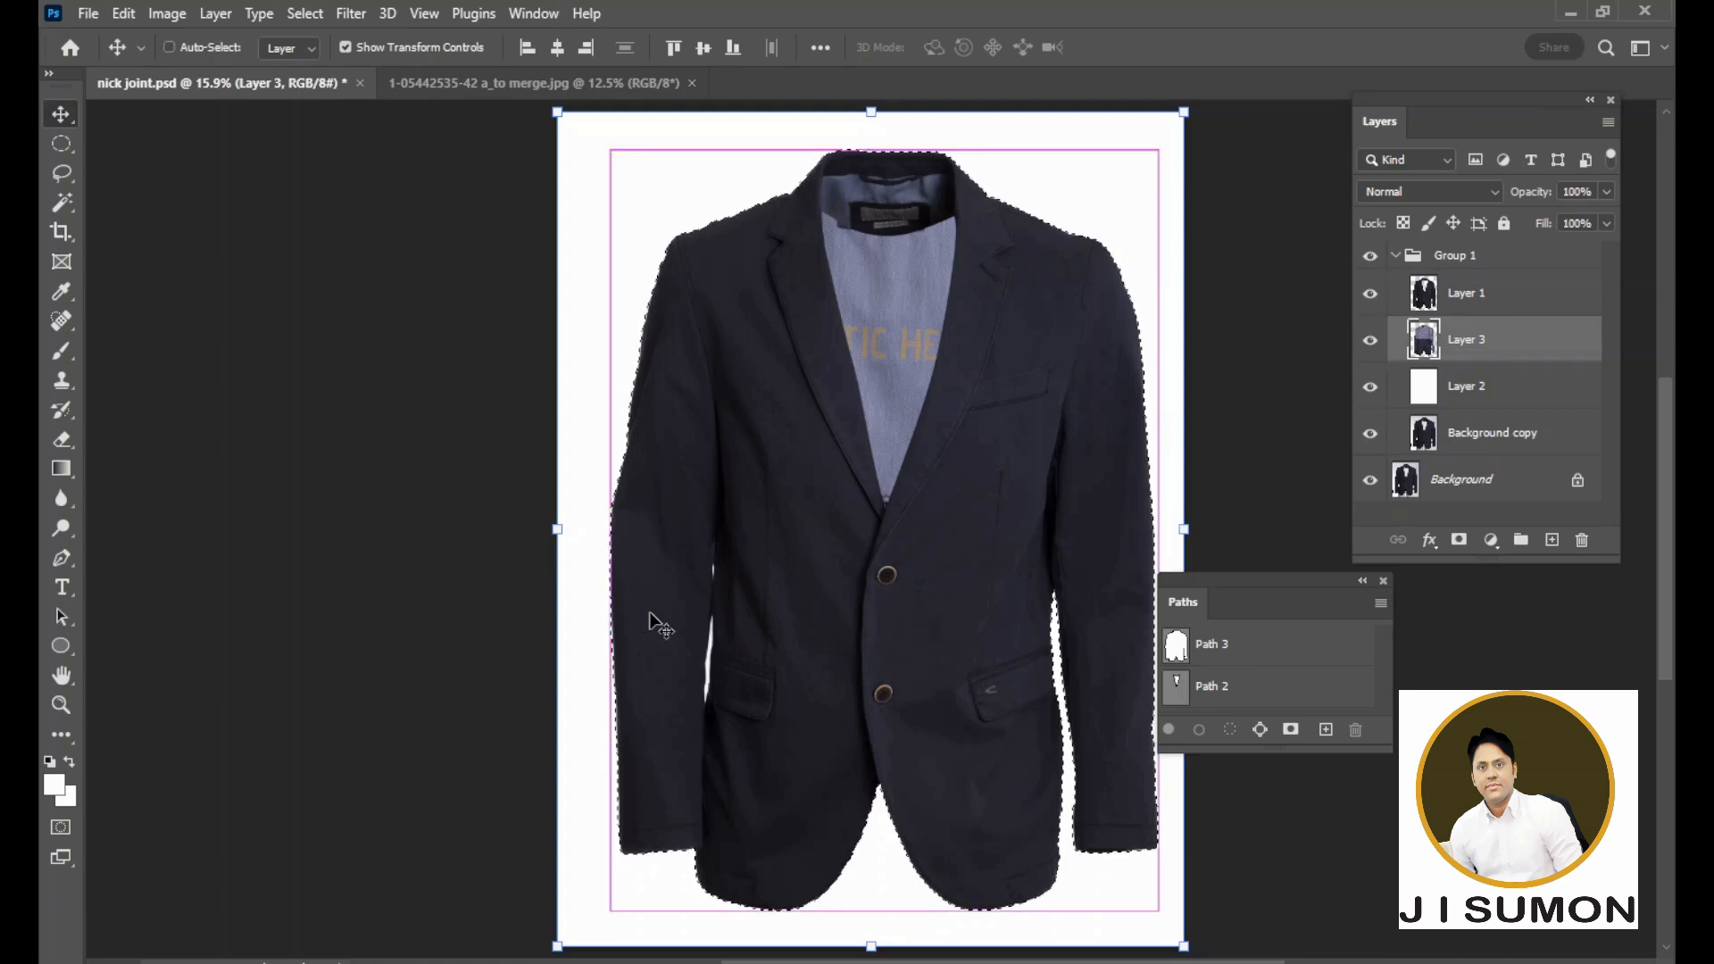
pyautogui.hotkey('ctrl', 'd')
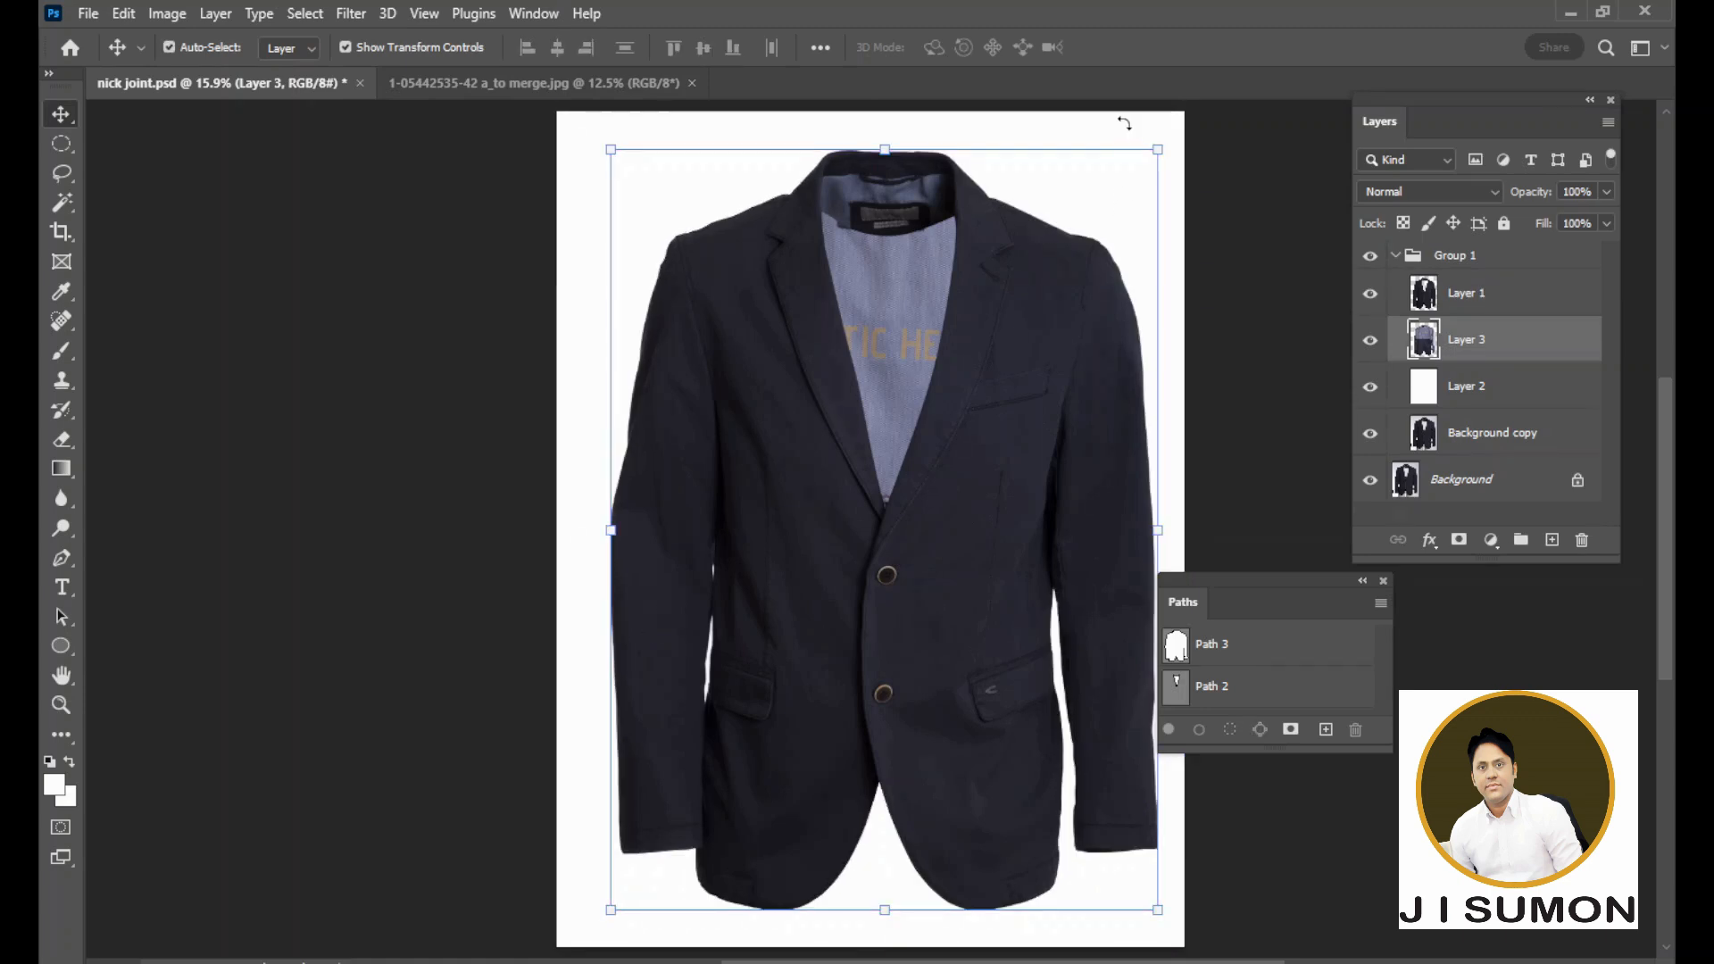
pyautogui.hotkey('ctrl', 't')
pyautogui.press('Return')
# Set the Eraser to size 80 and 78% opacity, and undo a test stroke on the lining below the neck label
pyautogui.click(1429, 304)
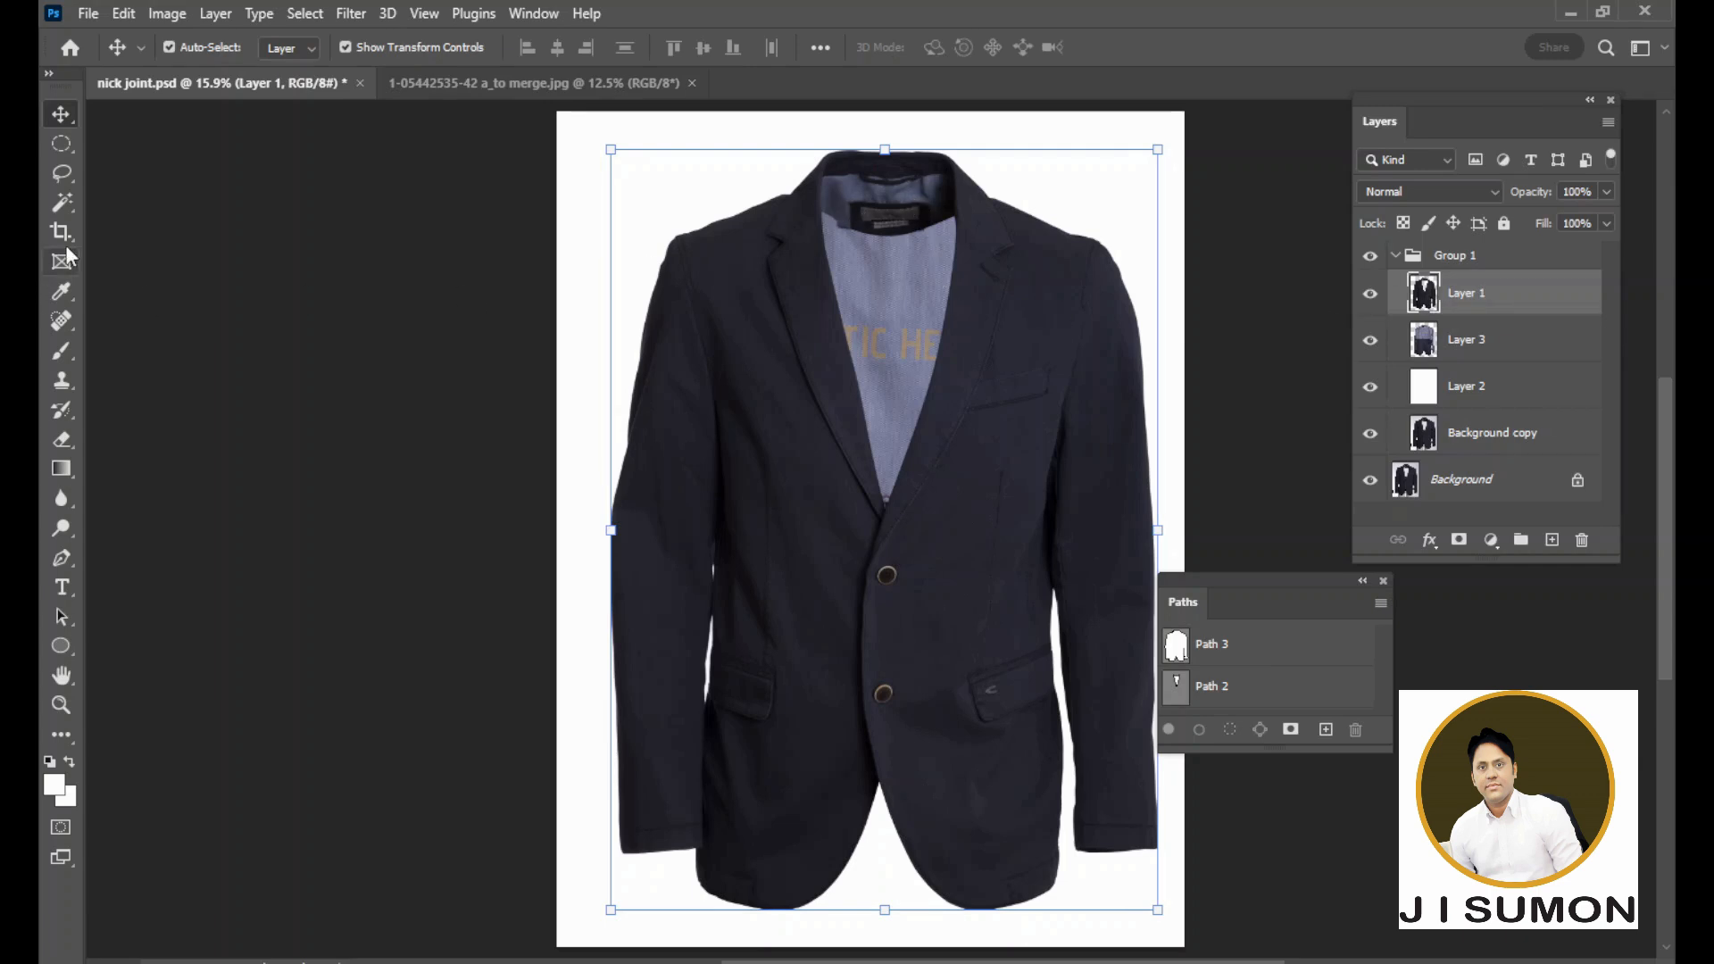
pyautogui.click(64, 441)
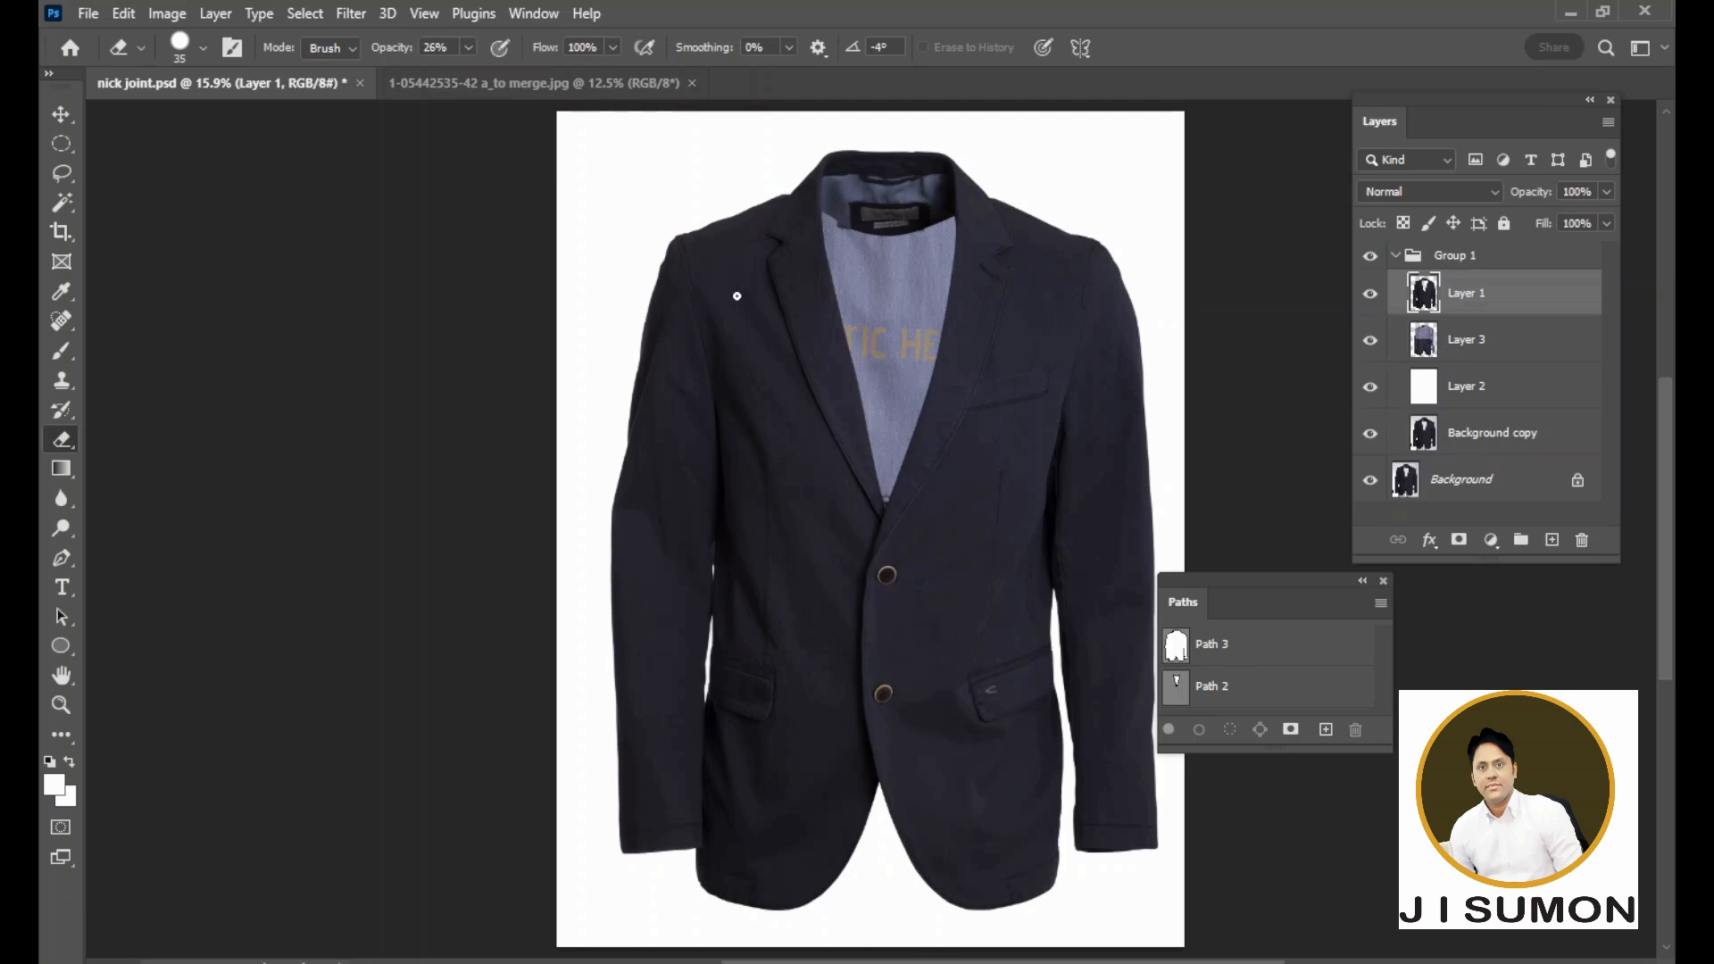
pyautogui.keyDown('ctrl'); pyautogui.click(883, 241); pyautogui.keyUp('ctrl')
pyautogui.keyDown('ctrl'); pyautogui.click(905, 241); pyautogui.keyUp('ctrl')
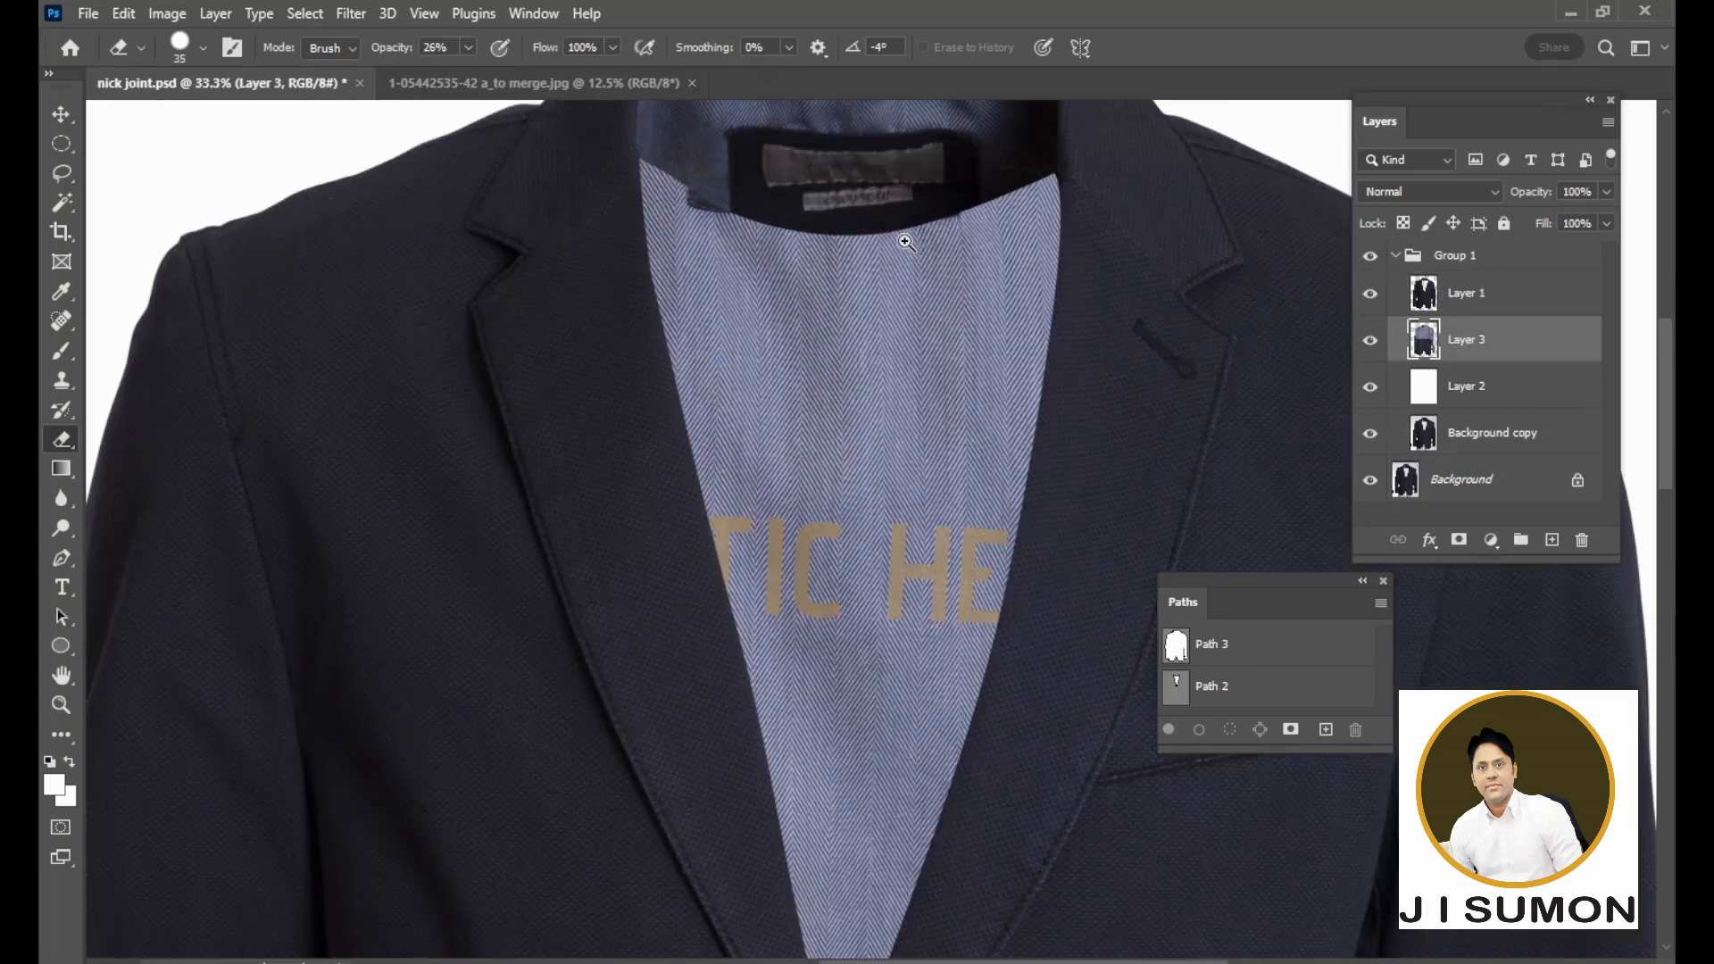
pyautogui.moveTo(905, 241); pyautogui.dragTo(818, 384)
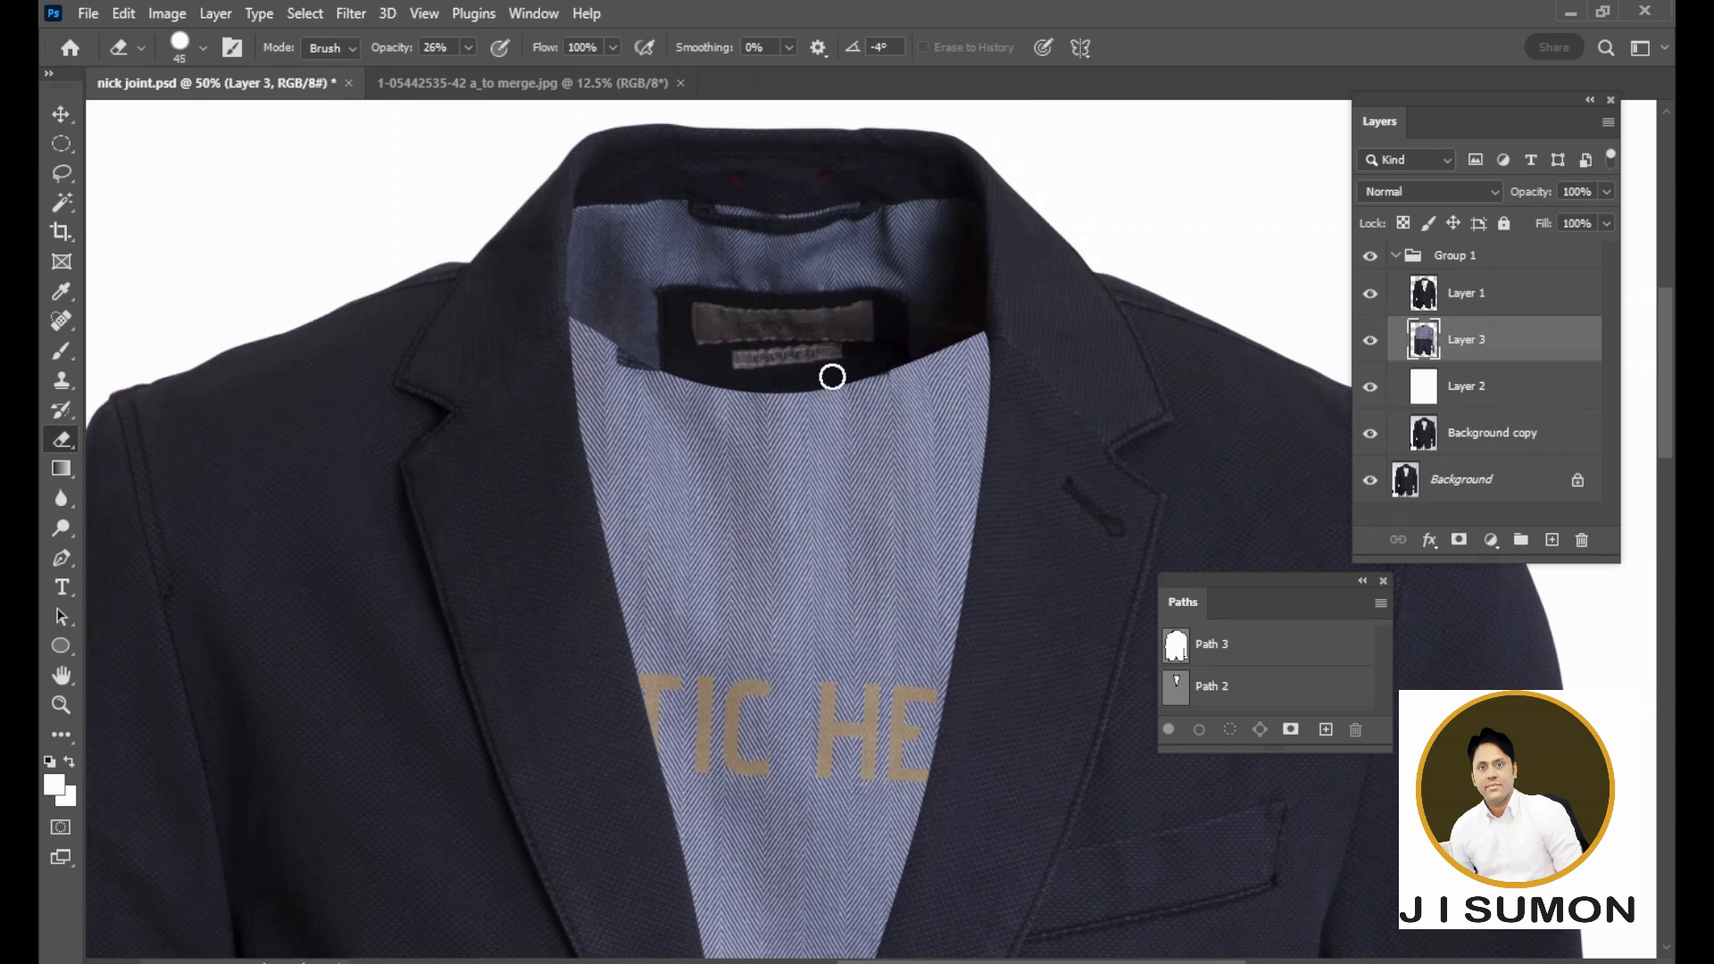
pyautogui.press(']')
pyautogui.press(']')
pyautogui.click(468, 47)
pyautogui.moveTo(466, 74); pyautogui.dragTo(512, 83)
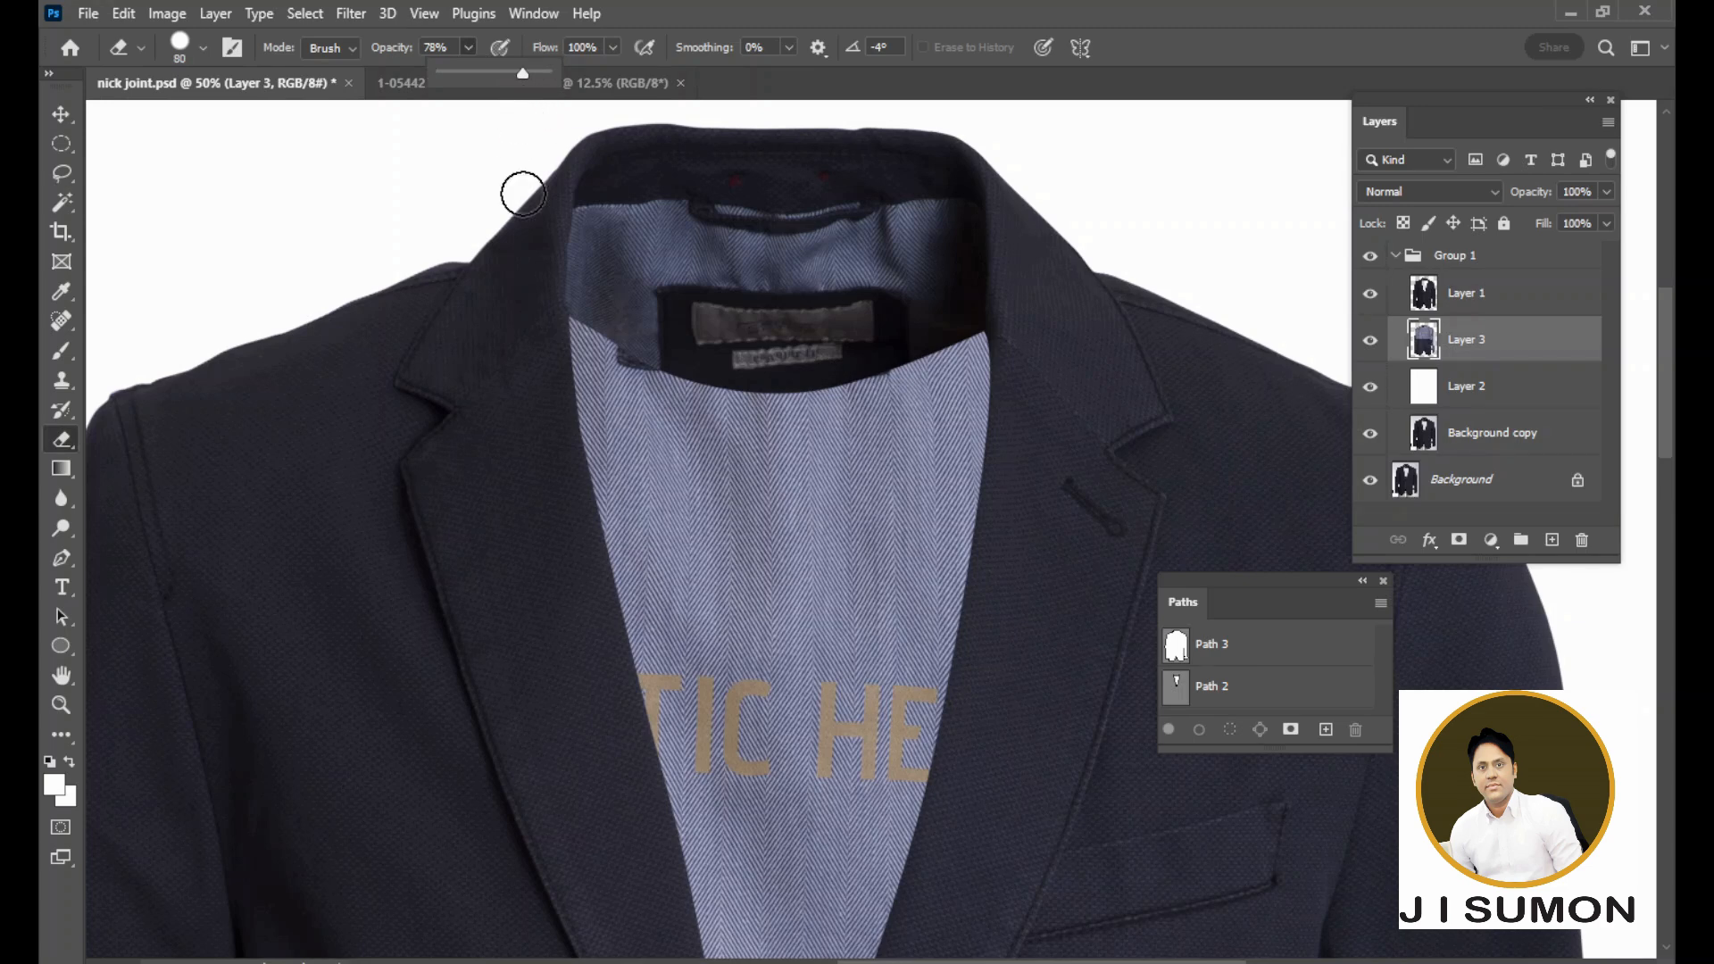
pyautogui.moveTo(854, 371); pyautogui.dragTo(877, 334)
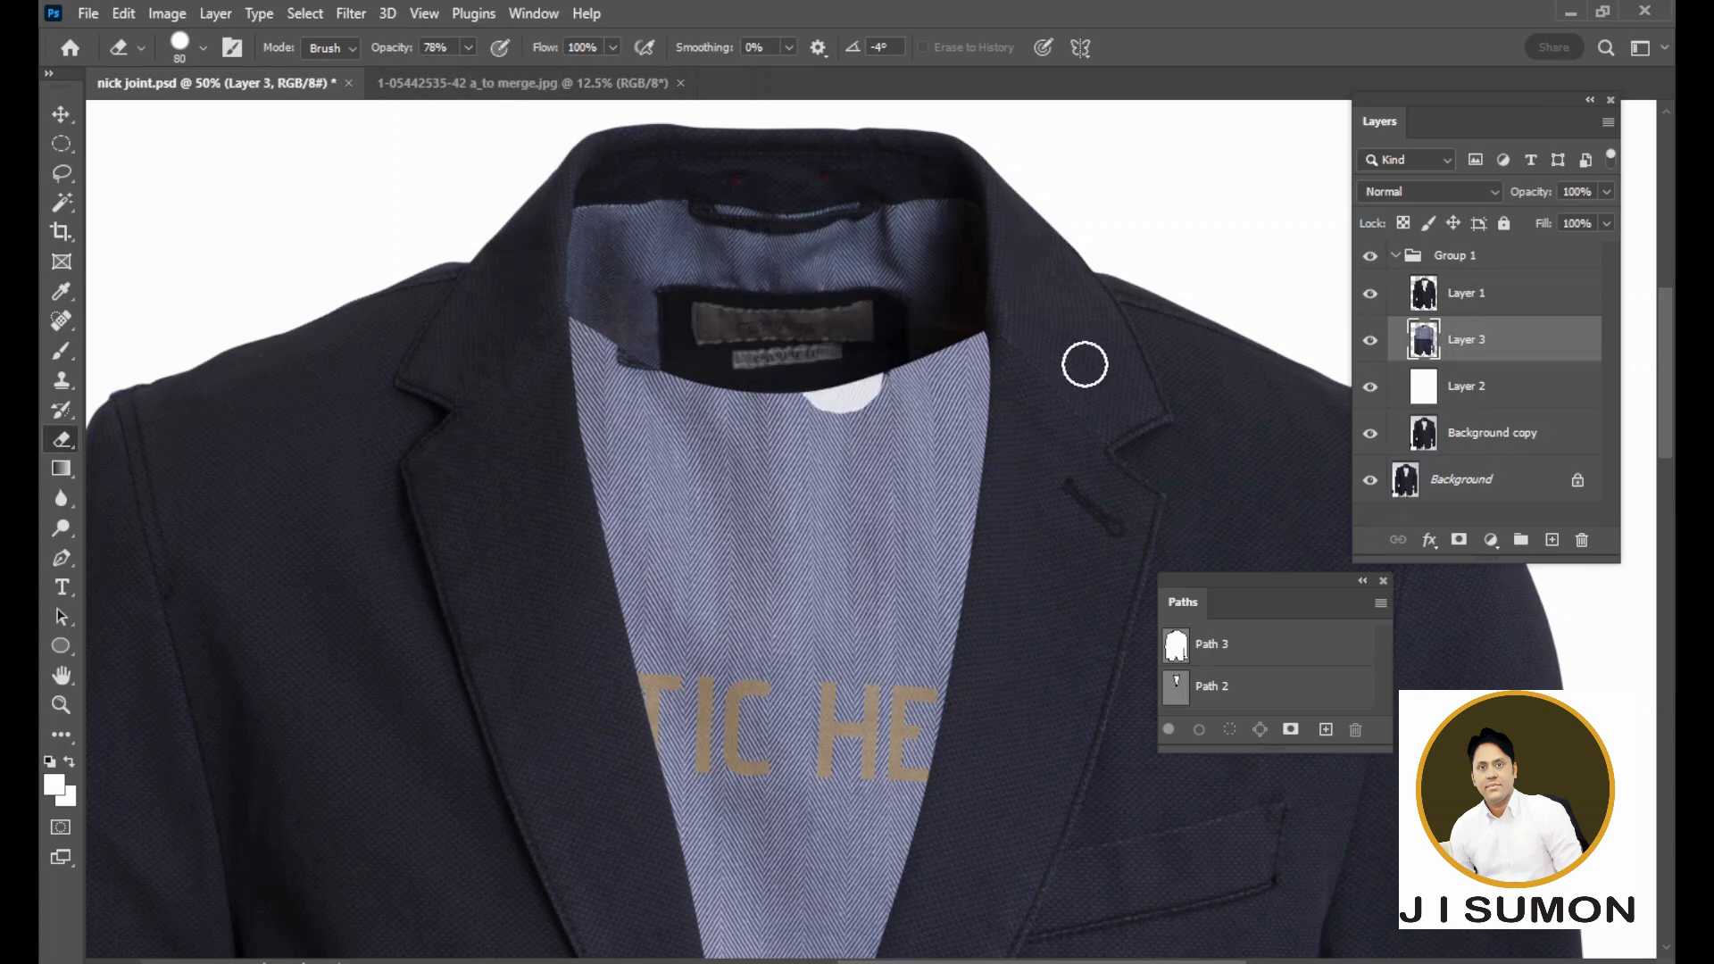
pyautogui.hotkey('ctrl', 'z')
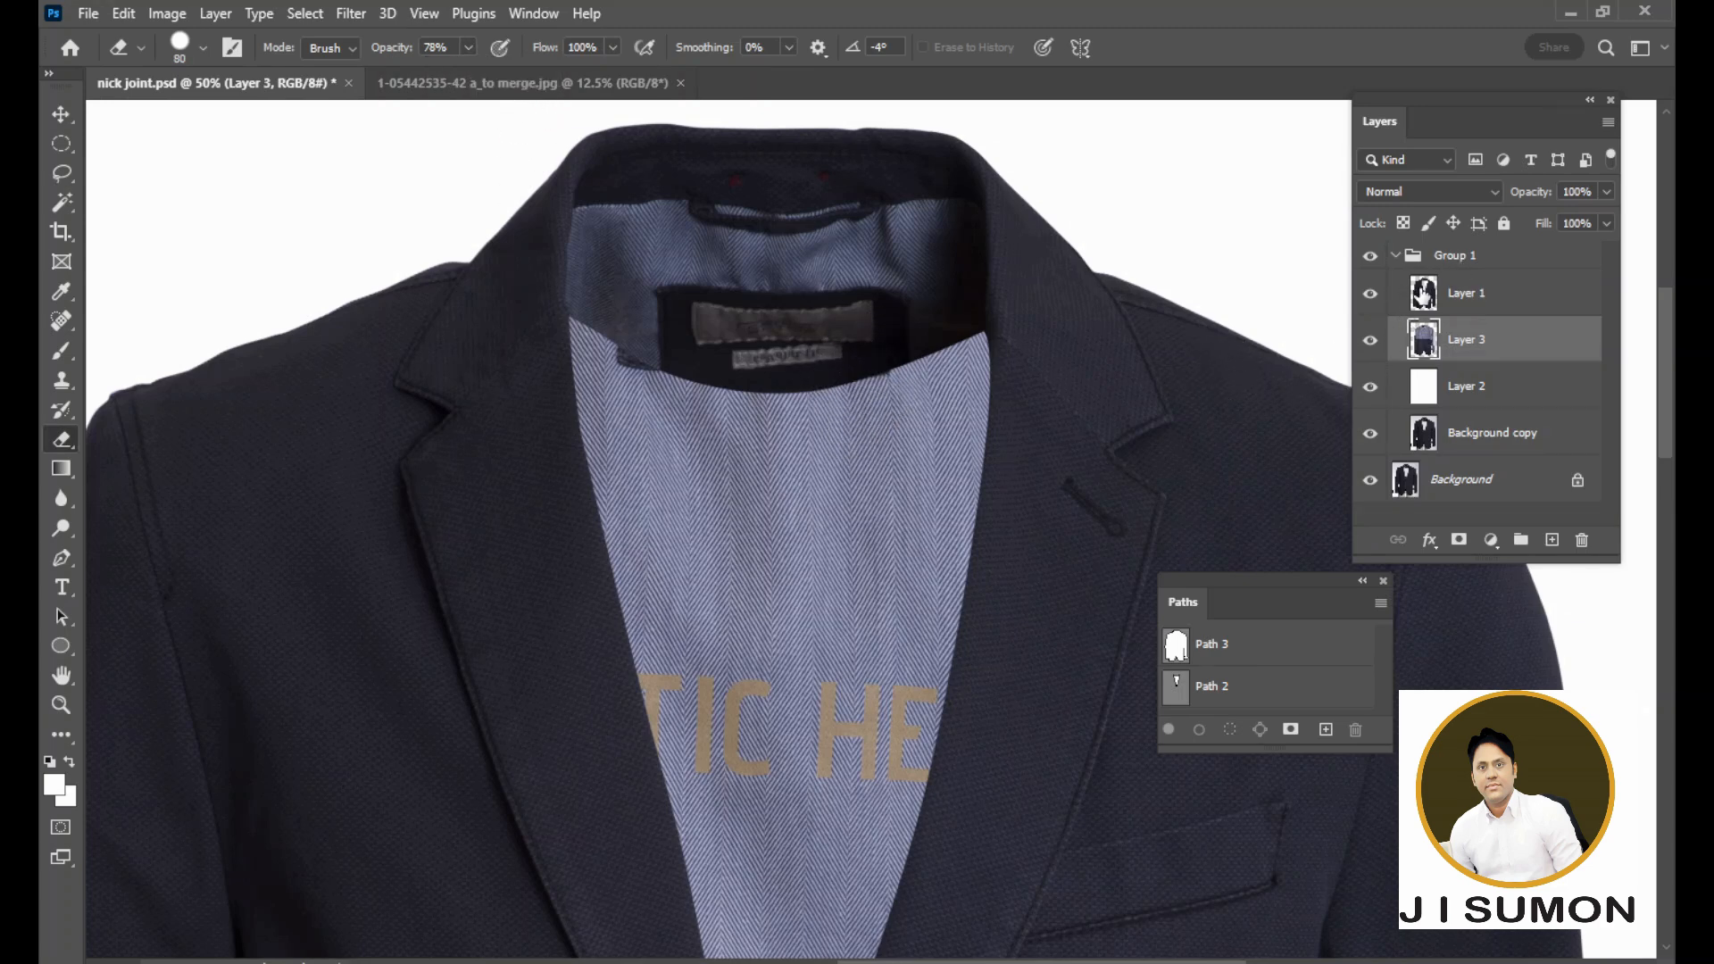
# Erase the dark old label area on Layer 1 at 100% opacity to reveal the lining's Camel Active label
pyautogui.click(1423, 290)
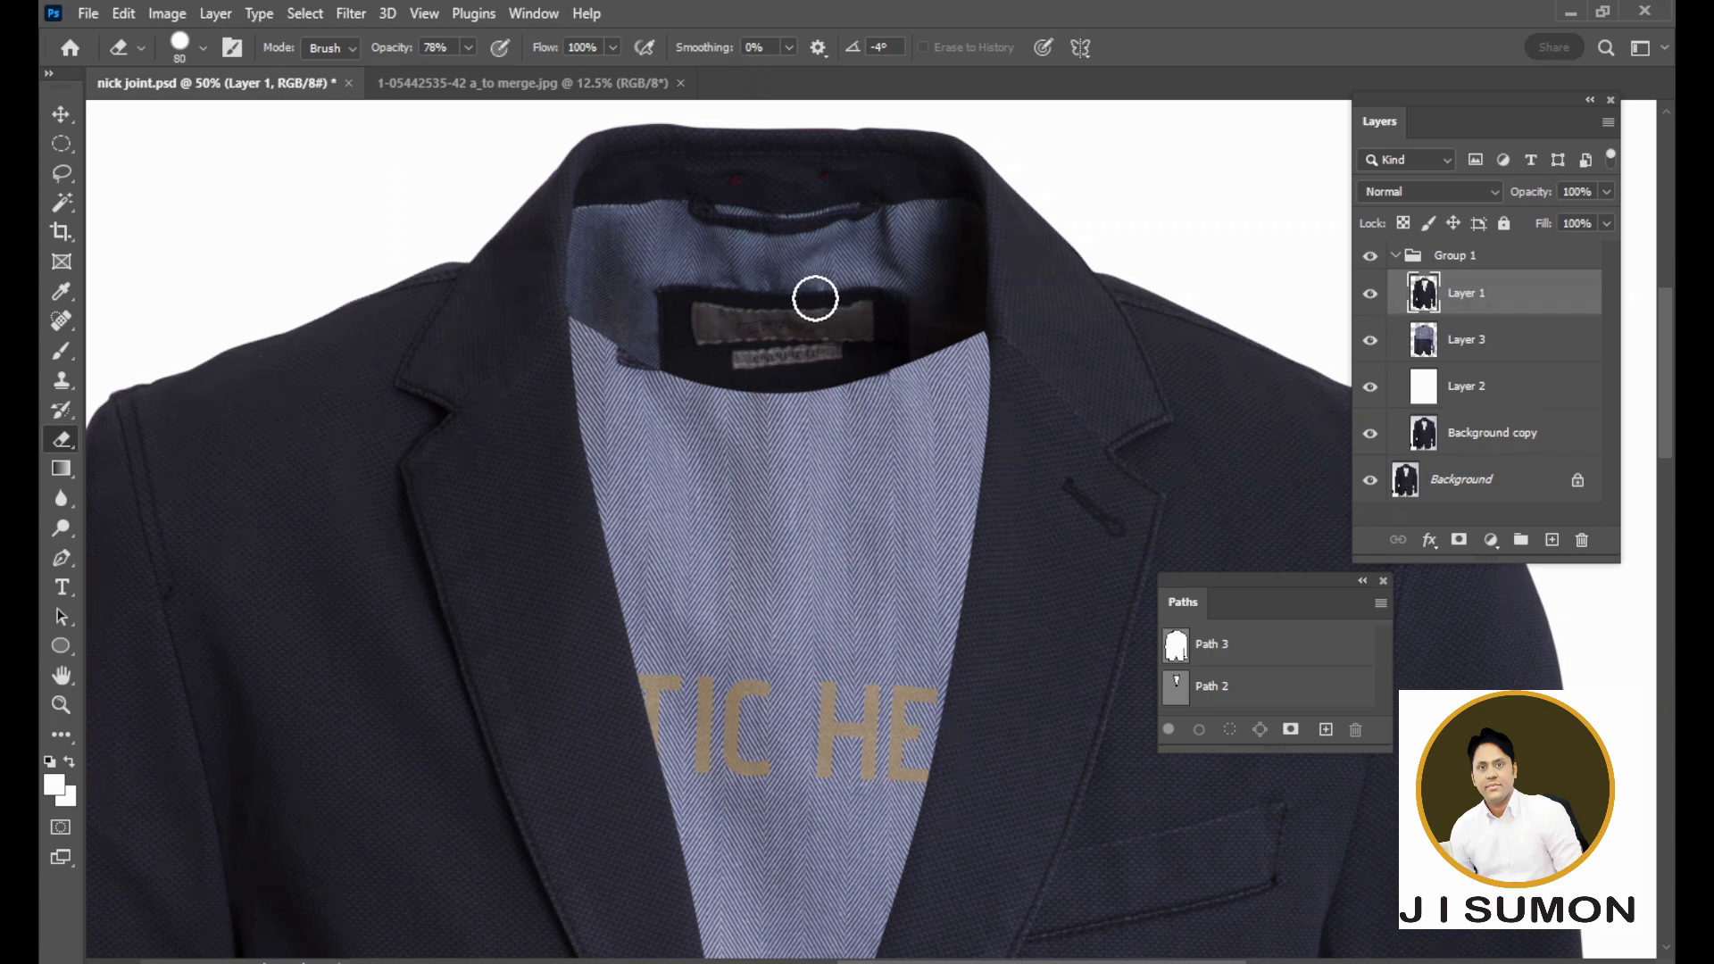
pyautogui.moveTo(910, 349)
pyautogui.mouseDown()
pyautogui.moveTo(801, 364)
pyautogui.moveTo(828, 377)
pyautogui.moveTo(730, 374)
pyautogui.moveTo(828, 347)
pyautogui.moveTo(745, 319)
pyautogui.moveTo(764, 343)
pyautogui.moveTo(775, 318)
pyautogui.moveTo(797, 387)
pyautogui.moveTo(857, 372)
pyautogui.moveTo(737, 407)
pyautogui.mouseUp()
pyautogui.moveTo(792, 291)
pyautogui.mouseDown()
pyautogui.moveTo(719, 324)
pyautogui.moveTo(764, 303)
pyautogui.moveTo(714, 291)
pyautogui.moveTo(800, 279)
pyautogui.moveTo(712, 263)
pyautogui.moveTo(848, 259)
pyautogui.moveTo(851, 299)
pyautogui.moveTo(864, 240)
pyautogui.moveTo(873, 312)
pyautogui.moveTo(848, 350)
pyautogui.moveTo(878, 345)
pyautogui.moveTo(760, 297)
pyautogui.moveTo(780, 277)
pyautogui.moveTo(853, 278)
pyautogui.moveTo(825, 262)
pyautogui.moveTo(662, 275)
pyautogui.moveTo(656, 367)
pyautogui.moveTo(650, 261)
pyautogui.moveTo(660, 364)
pyautogui.moveTo(723, 372)
pyautogui.moveTo(662, 390)
pyautogui.moveTo(790, 375)
pyautogui.moveTo(799, 290)
pyautogui.moveTo(674, 259)
pyautogui.moveTo(662, 298)
pyautogui.moveTo(797, 307)
pyautogui.moveTo(805, 287)
pyautogui.moveTo(685, 294)
pyautogui.moveTo(667, 355)
pyautogui.moveTo(668, 291)
pyautogui.moveTo(759, 257)
pyautogui.moveTo(803, 260)
pyautogui.moveTo(781, 285)
pyautogui.moveTo(825, 276)
pyautogui.moveTo(726, 258)
pyautogui.moveTo(691, 281)
pyautogui.moveTo(748, 284)
pyautogui.moveTo(685, 291)
pyautogui.moveTo(746, 285)
pyautogui.moveTo(656, 308)
pyautogui.mouseUp()
pyautogui.hotkey('ctrl', 'z')
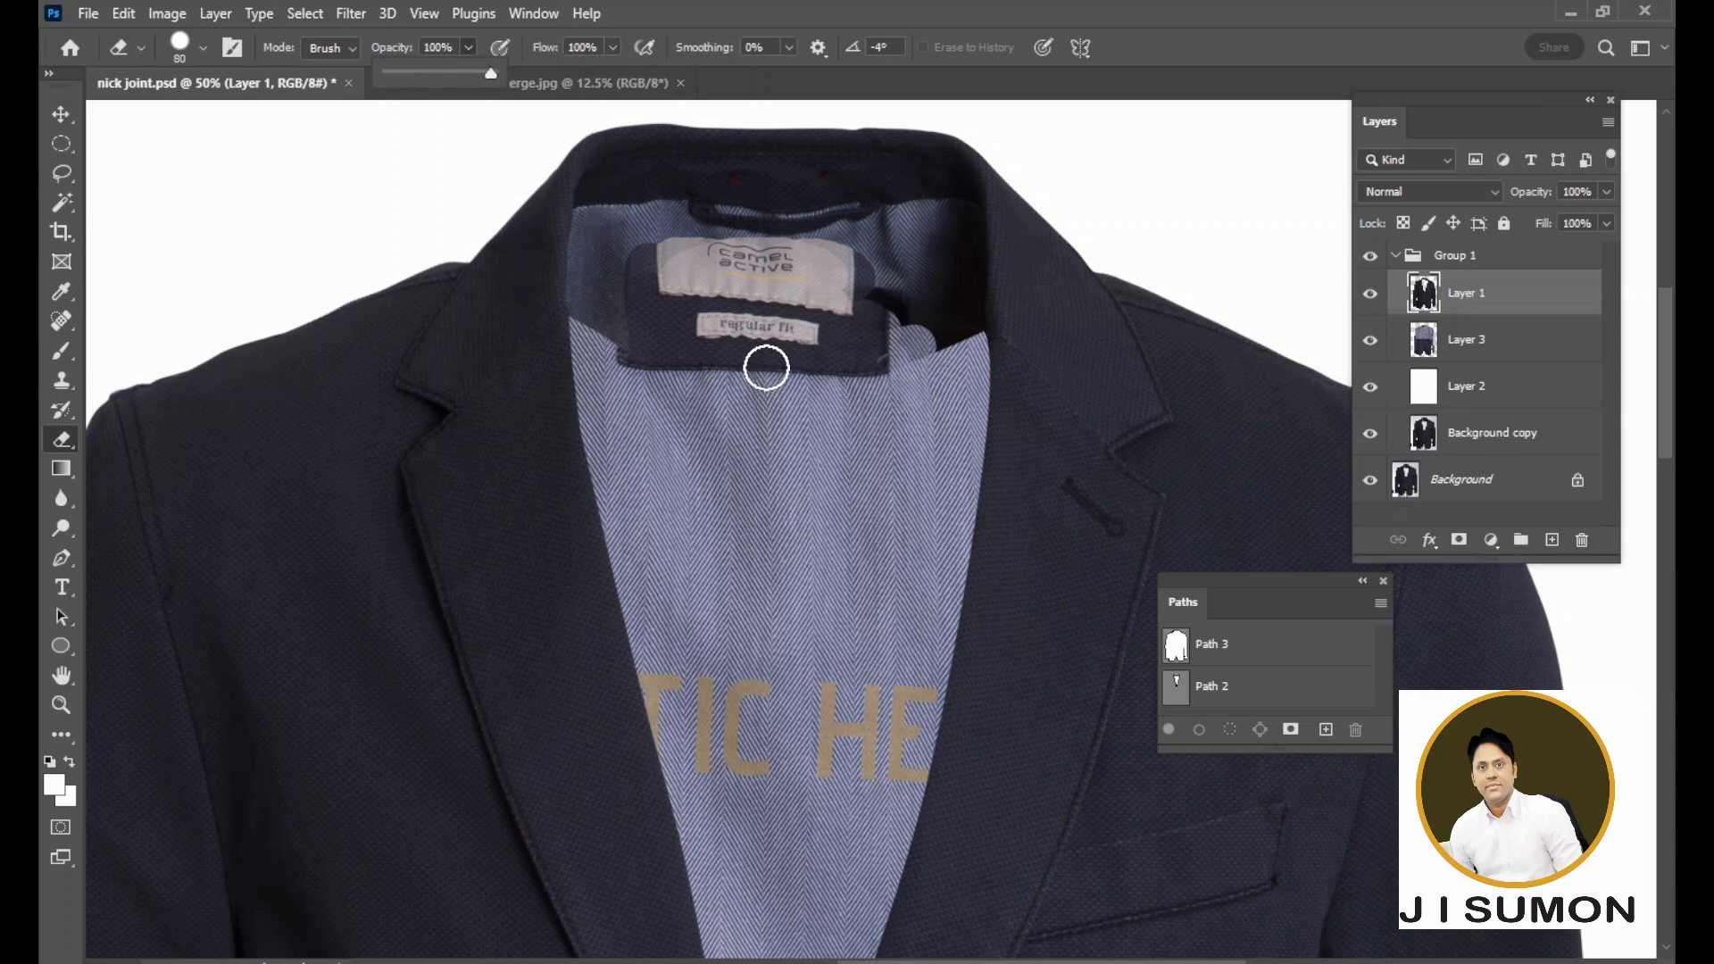
pyautogui.click(766, 362)
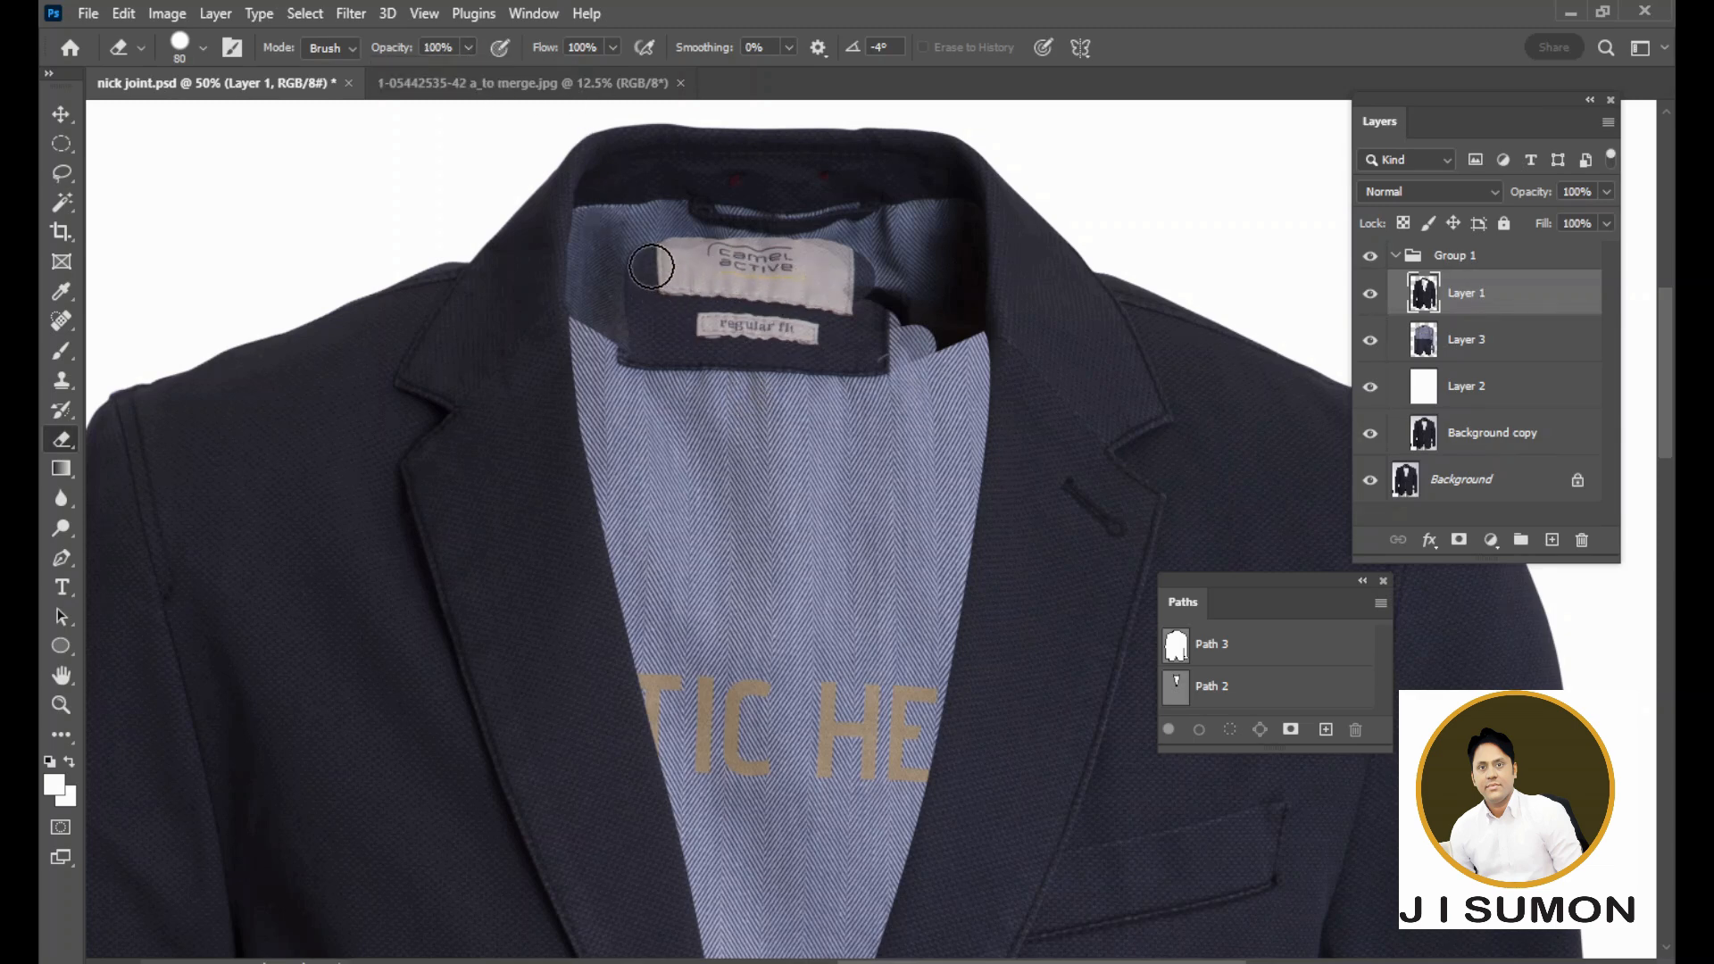
pyautogui.moveTo(633, 345); pyautogui.dragTo(626, 320)
pyautogui.moveTo(813, 315)
pyautogui.mouseDown()
pyautogui.moveTo(853, 299)
pyautogui.moveTo(897, 352)
pyautogui.moveTo(810, 394)
pyautogui.mouseUp()
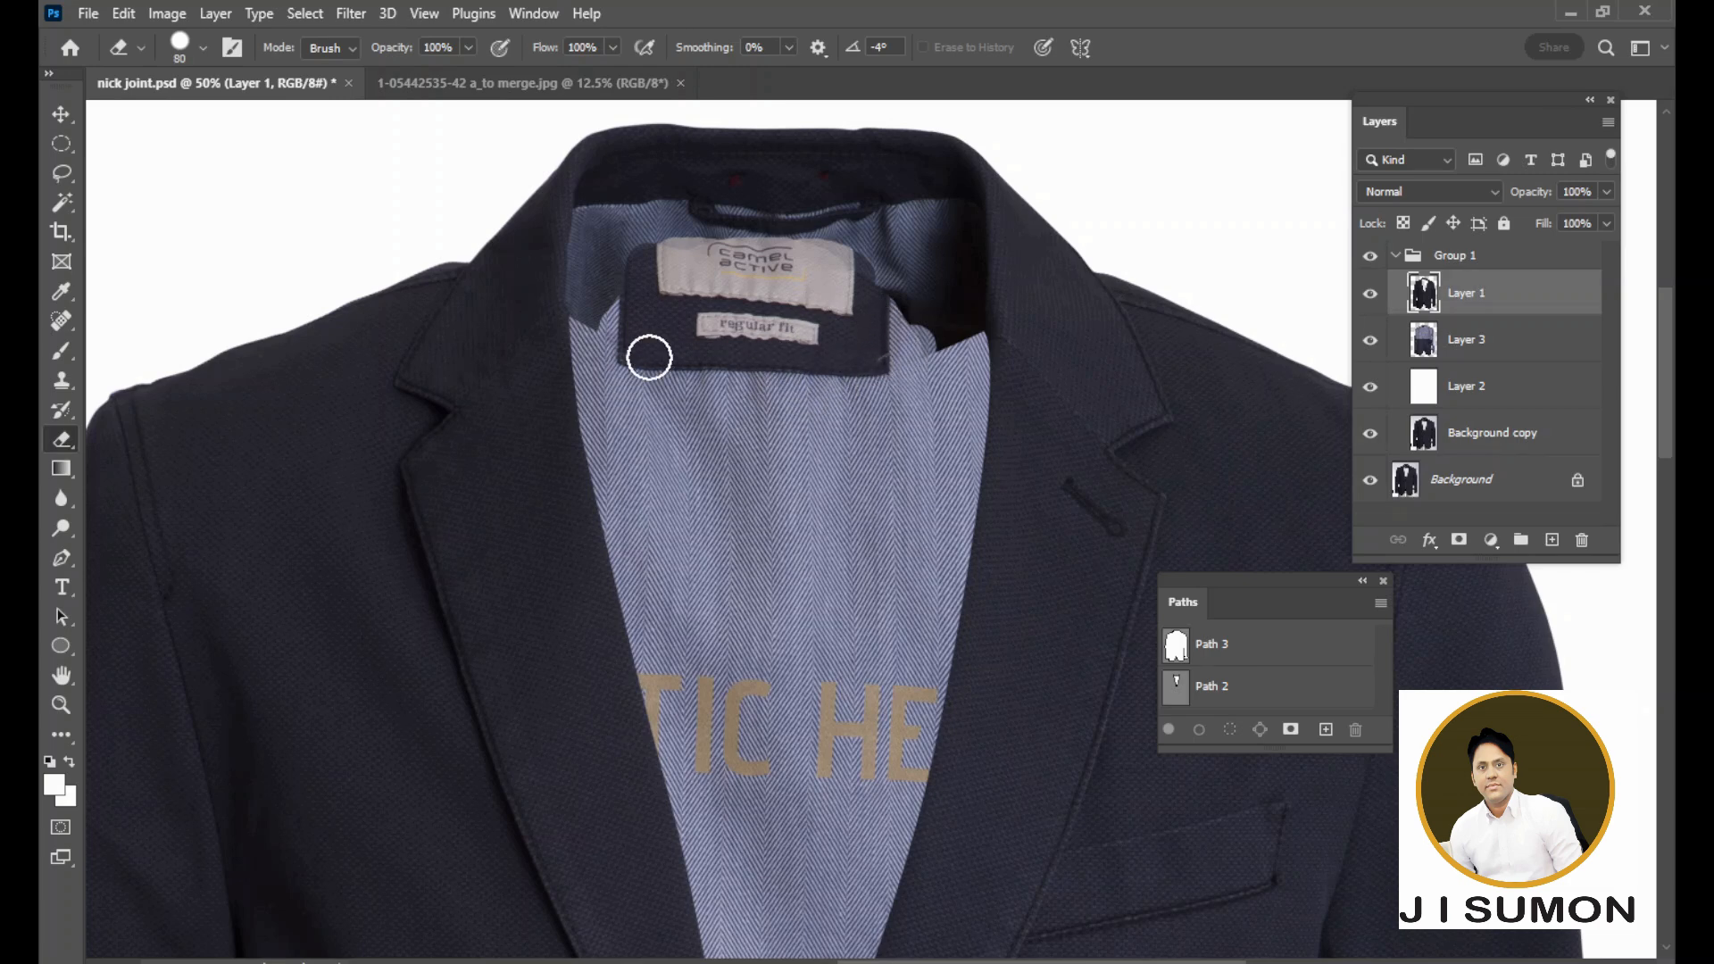
pyautogui.moveTo(657, 253); pyautogui.dragTo(641, 296)
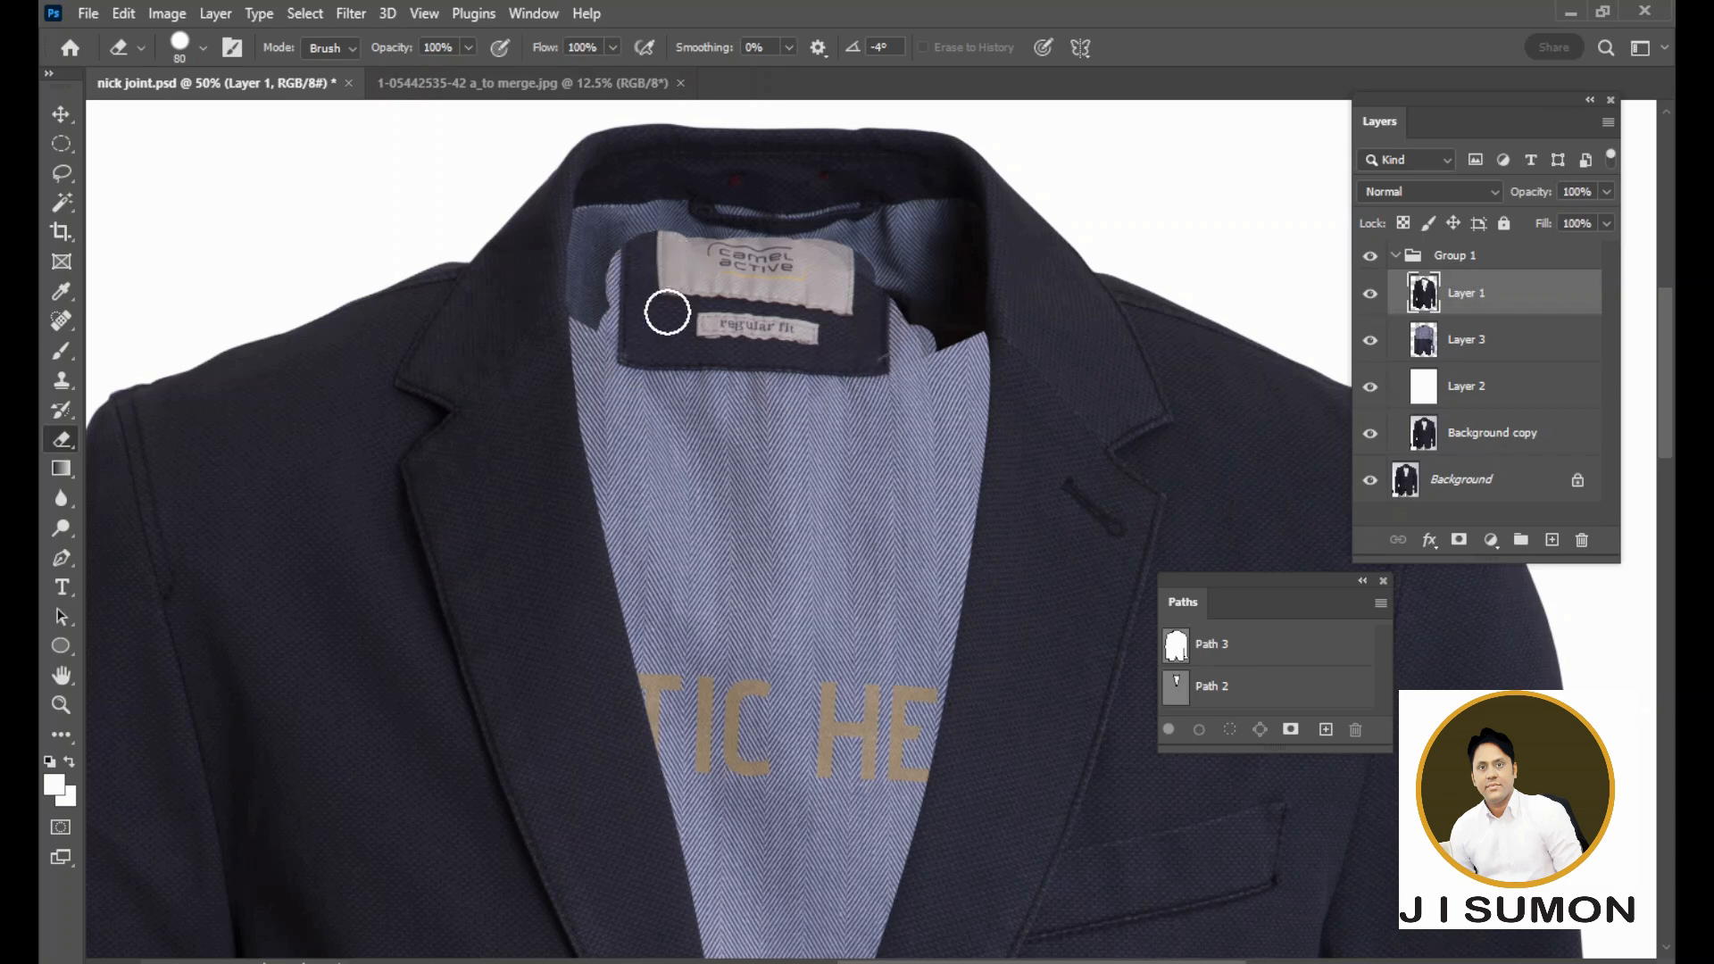
pyautogui.click(551, 288)
# Lower the Eraser opacity to 27% and erase the remaining old lining around the label and inner collar, with the brush size at 50
pyautogui.click(469, 48)
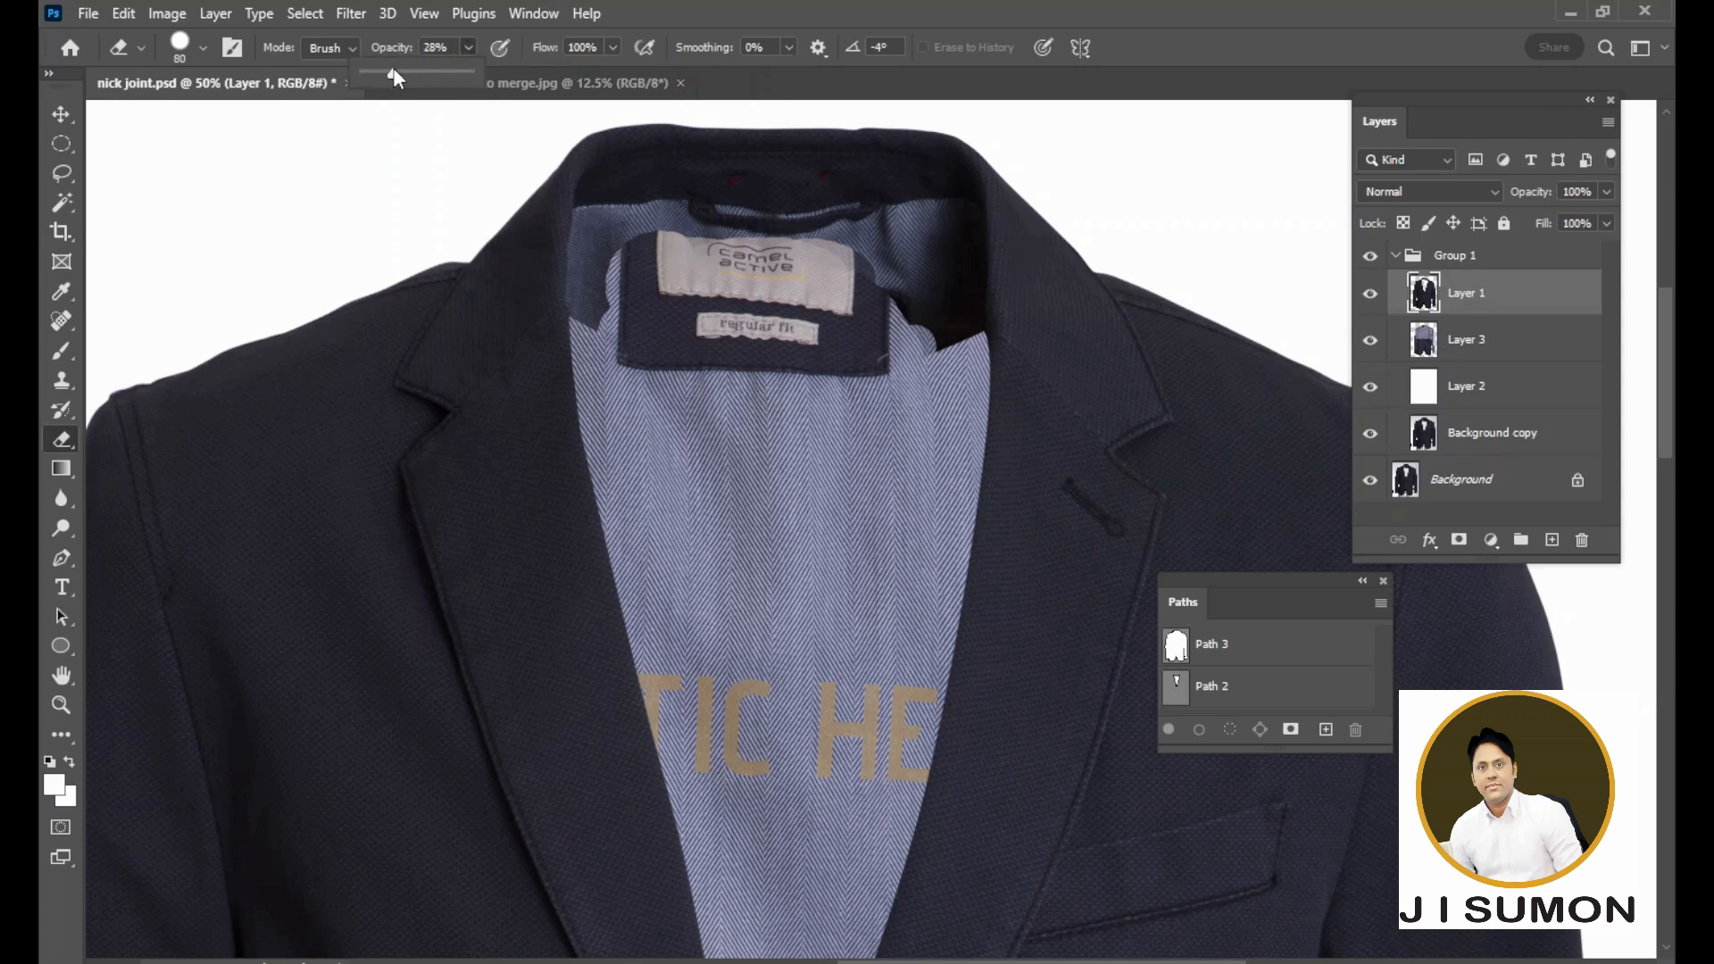
pyautogui.moveTo(388, 69); pyautogui.dragTo(393, 69)
pyautogui.moveTo(925, 336)
pyautogui.mouseDown()
pyautogui.moveTo(921, 261)
pyautogui.moveTo(922, 310)
pyautogui.moveTo(916, 272)
pyautogui.moveTo(903, 316)
pyautogui.moveTo(911, 238)
pyautogui.moveTo(895, 297)
pyautogui.moveTo(937, 351)
pyautogui.moveTo(944, 228)
pyautogui.moveTo(911, 230)
pyautogui.moveTo(940, 341)
pyautogui.moveTo(941, 268)
pyautogui.moveTo(968, 322)
pyautogui.moveTo(954, 214)
pyautogui.moveTo(975, 338)
pyautogui.moveTo(901, 237)
pyautogui.moveTo(954, 226)
pyautogui.moveTo(928, 325)
pyautogui.moveTo(968, 333)
pyautogui.moveTo(967, 272)
pyautogui.moveTo(973, 320)
pyautogui.moveTo(970, 292)
pyautogui.moveTo(862, 248)
pyautogui.moveTo(882, 234)
pyautogui.moveTo(752, 249)
pyautogui.moveTo(856, 243)
pyautogui.moveTo(636, 231)
pyautogui.moveTo(597, 312)
pyautogui.moveTo(582, 265)
pyautogui.moveTo(653, 222)
pyautogui.moveTo(581, 314)
pyautogui.moveTo(587, 218)
pyautogui.moveTo(608, 348)
pyautogui.moveTo(606, 268)
pyautogui.moveTo(581, 278)
pyautogui.moveTo(662, 223)
pyautogui.moveTo(647, 228)
pyautogui.moveTo(756, 247)
pyautogui.mouseUp()
pyautogui.press('[')
pyautogui.press('[')
pyautogui.press('[')
pyautogui.press('[')
pyautogui.press(']')
pyautogui.press(']')
pyautogui.press(']')
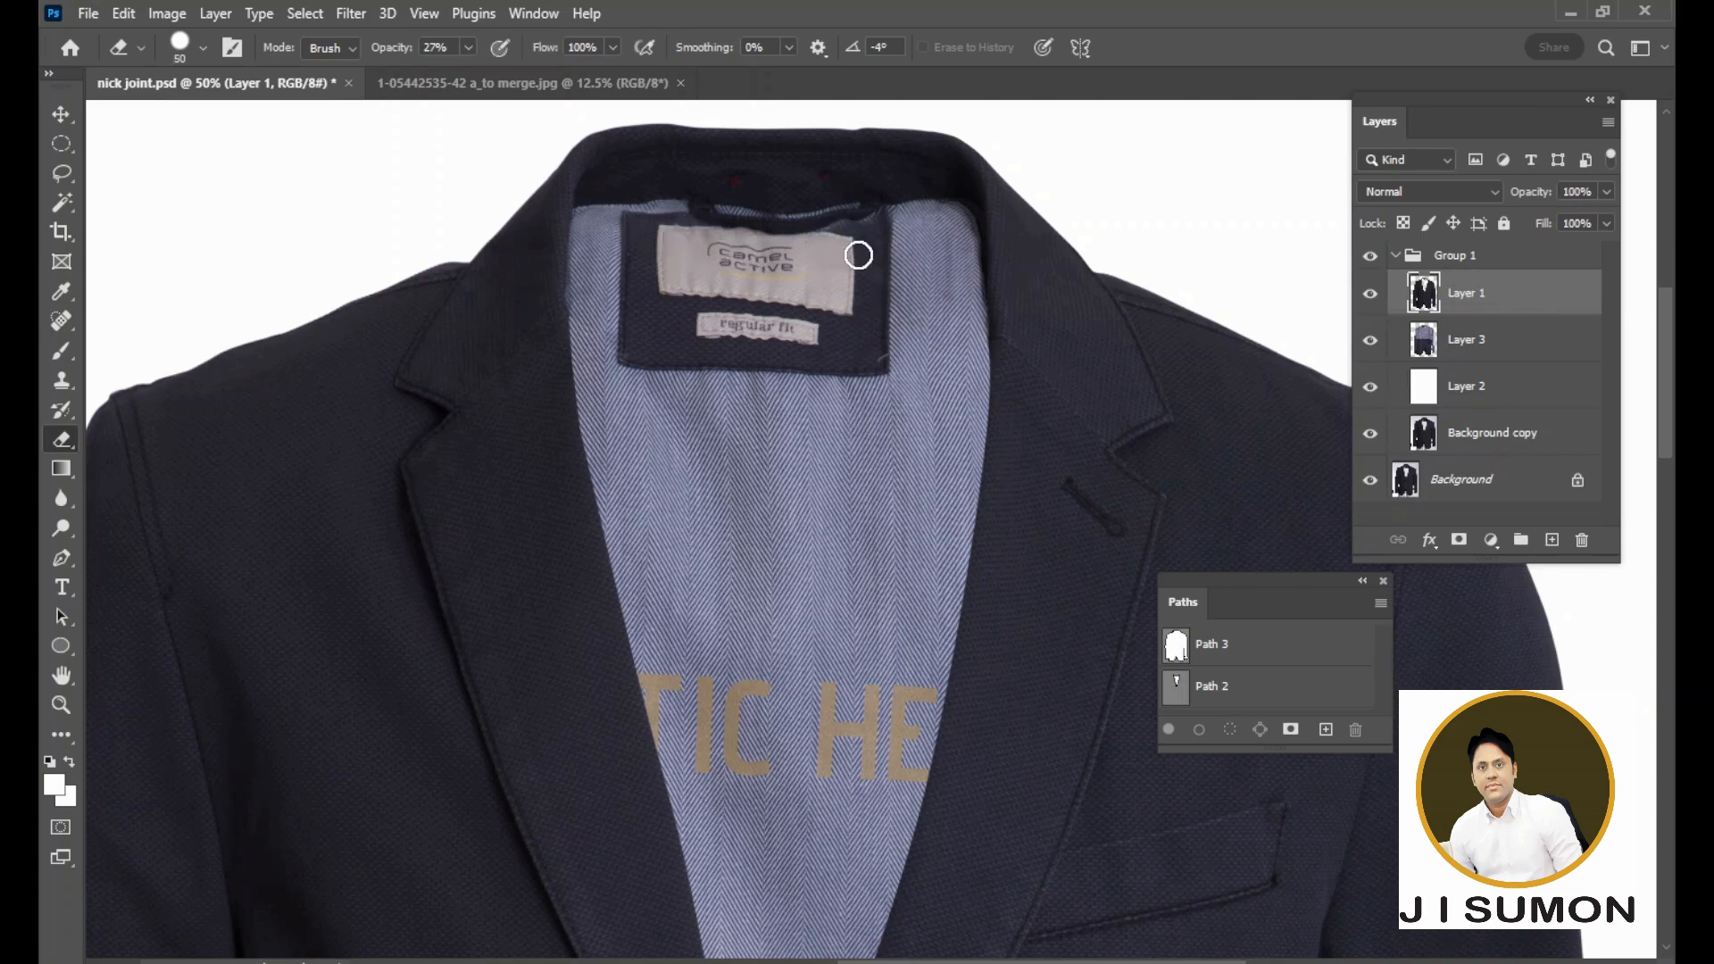
# Examine the neck label and surrounding lining up close, reducing the Eraser to size 15 and raising it to 40
pyautogui.scroll(3, 853, 256)
pyautogui.press('[')
pyautogui.press('[')
pyautogui.press('[')
pyautogui.press('[')
pyautogui.press('[')
pyautogui.press('[')
pyautogui.press('[')
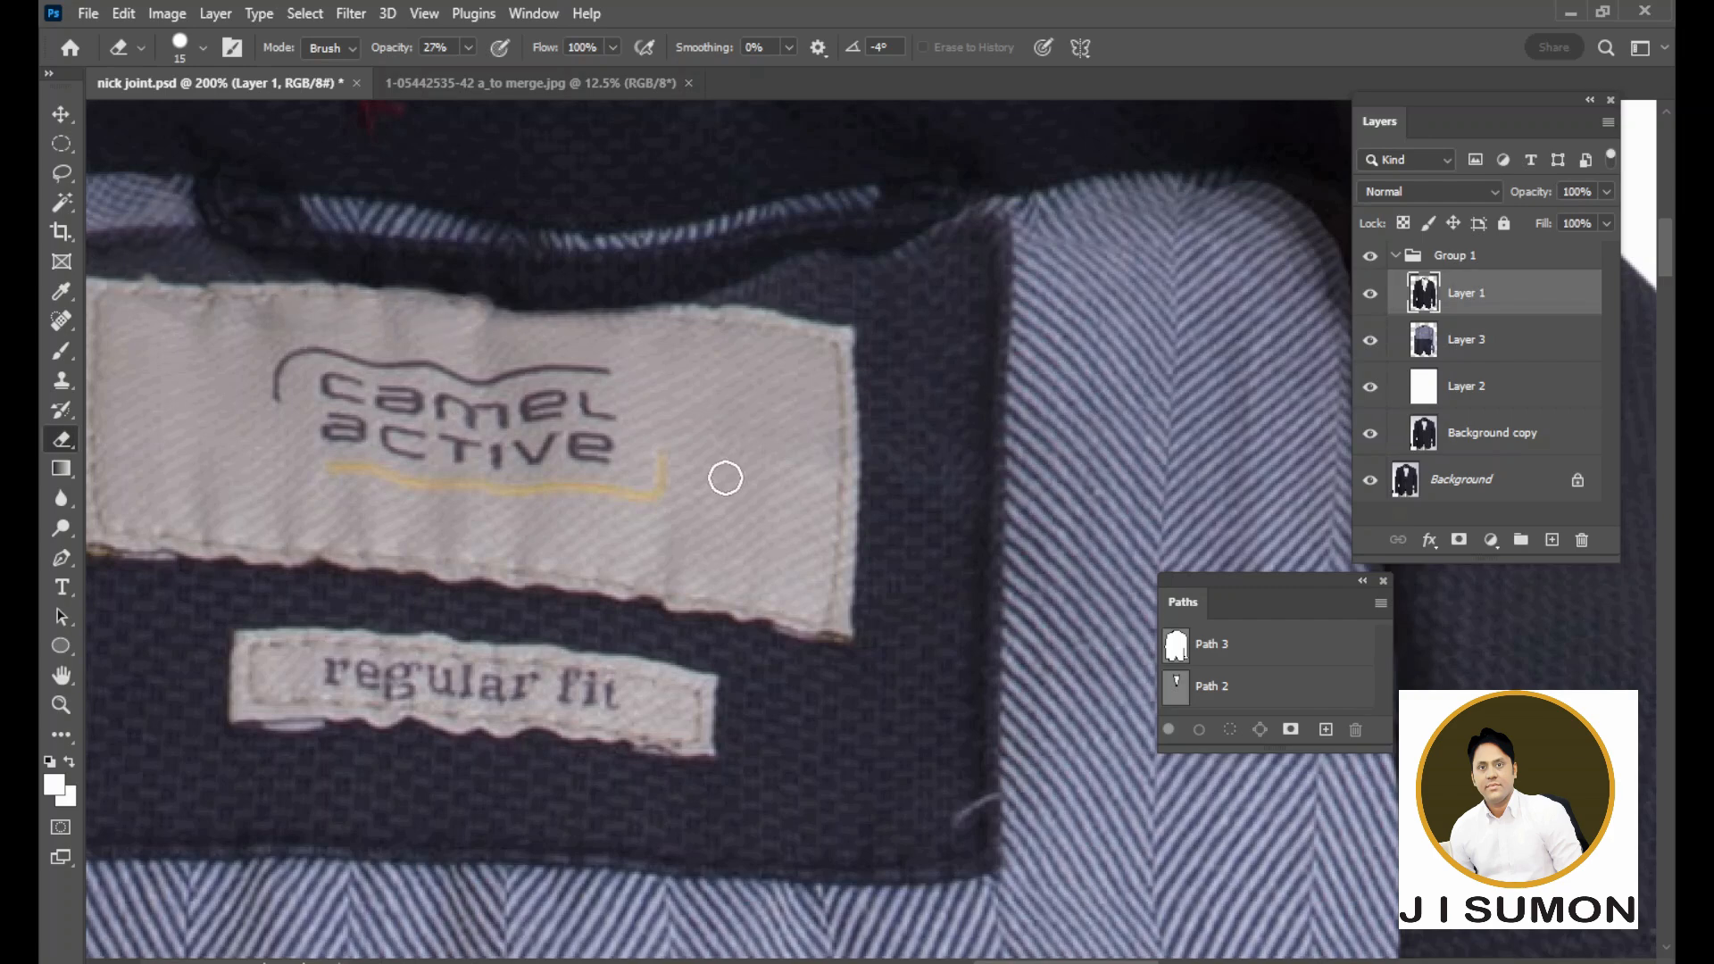
pyautogui.scroll(-3, 721, 482)
pyautogui.press(']')
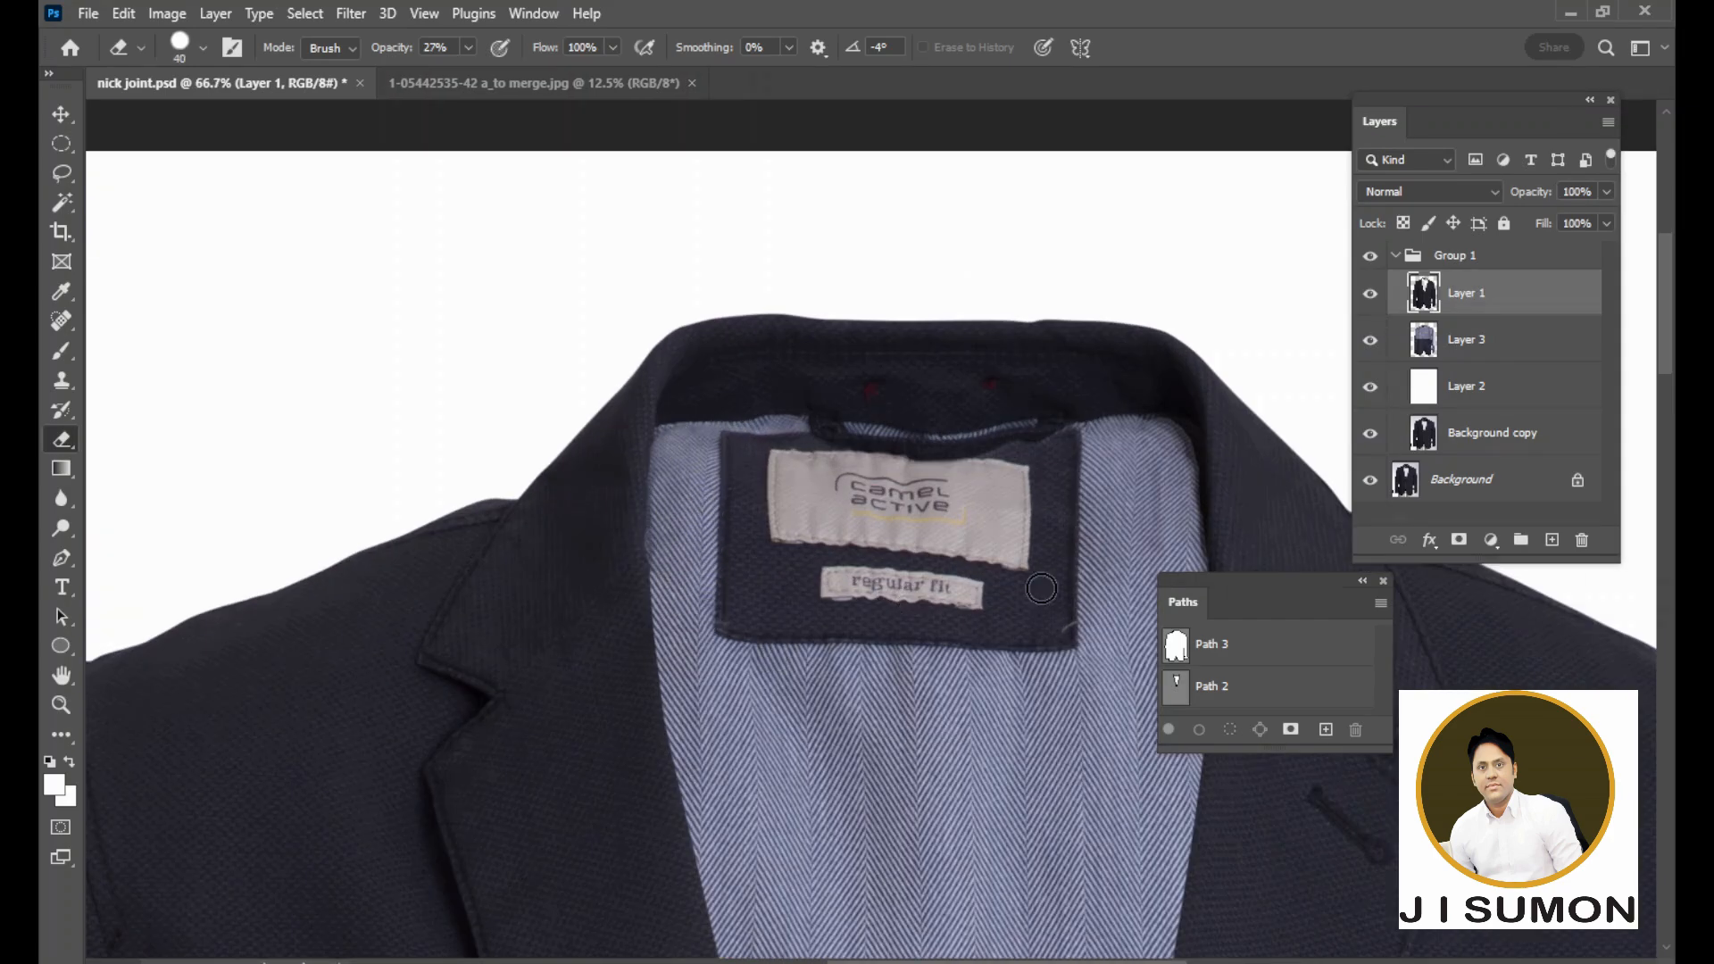
pyautogui.hotkey('ctrl', '0')
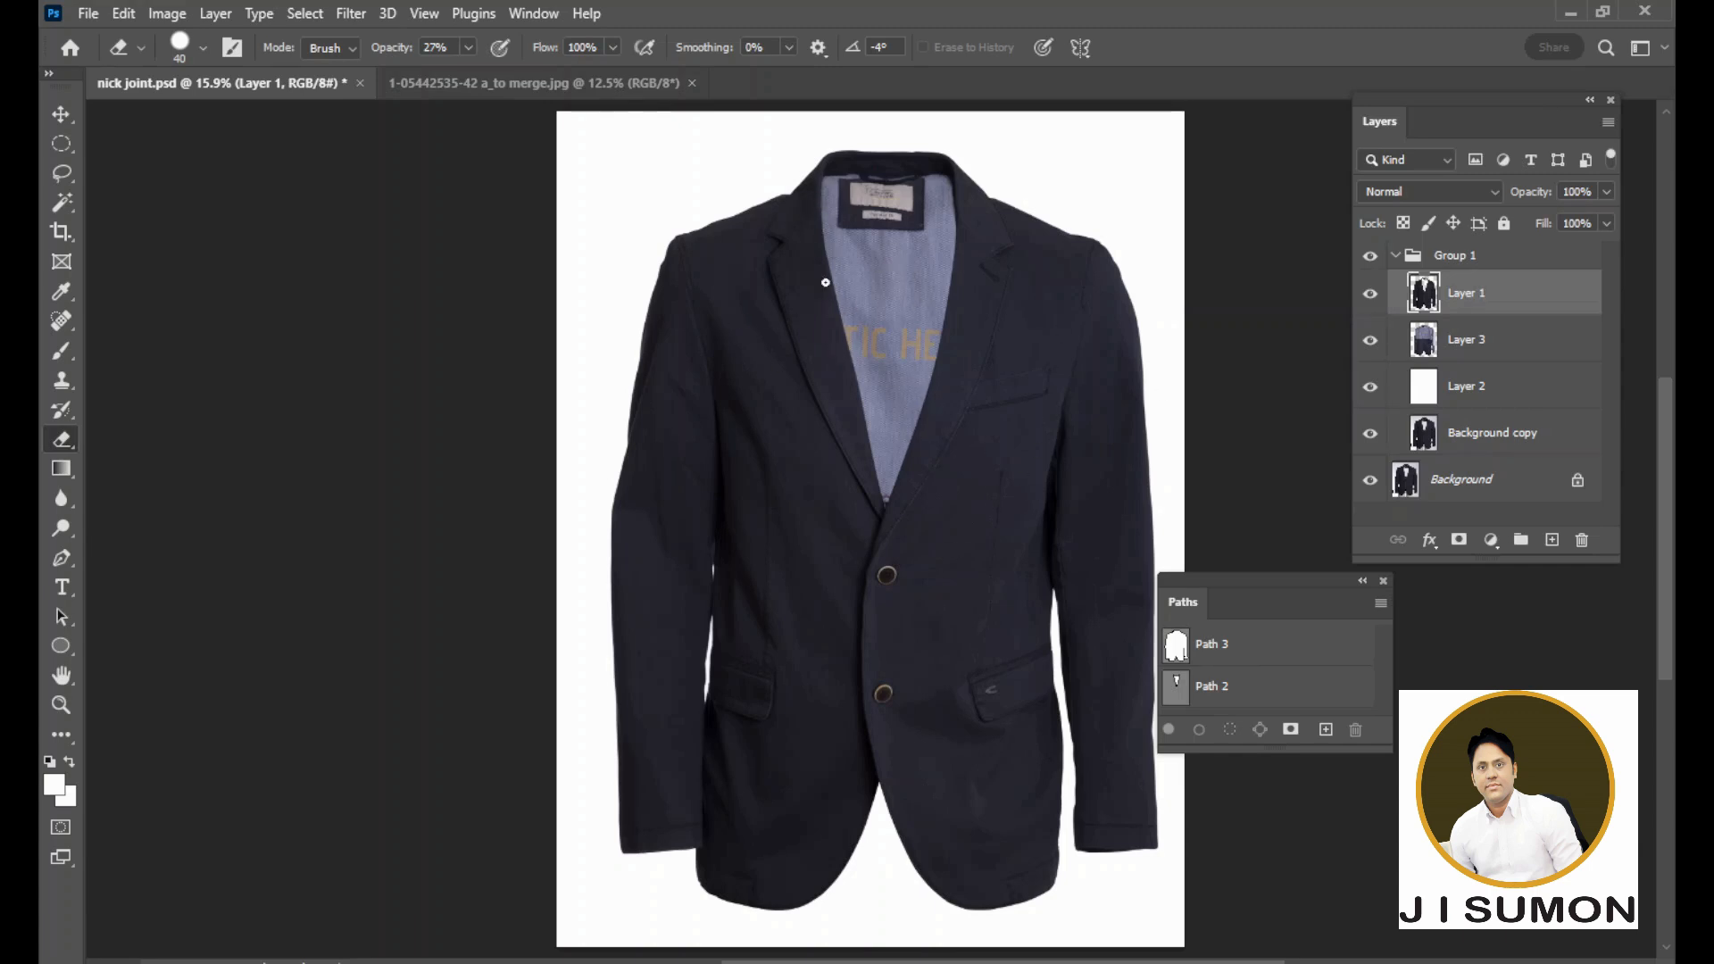
# Load Path 2 as a new selection with a 0.5-pixel feather and hide the selection outline
pyautogui.keyDown('ctrl'); pyautogui.click(866, 347); pyautogui.keyUp('ctrl')
pyautogui.keyDown('ctrl'); pyautogui.click(866, 346); pyautogui.keyUp('ctrl')
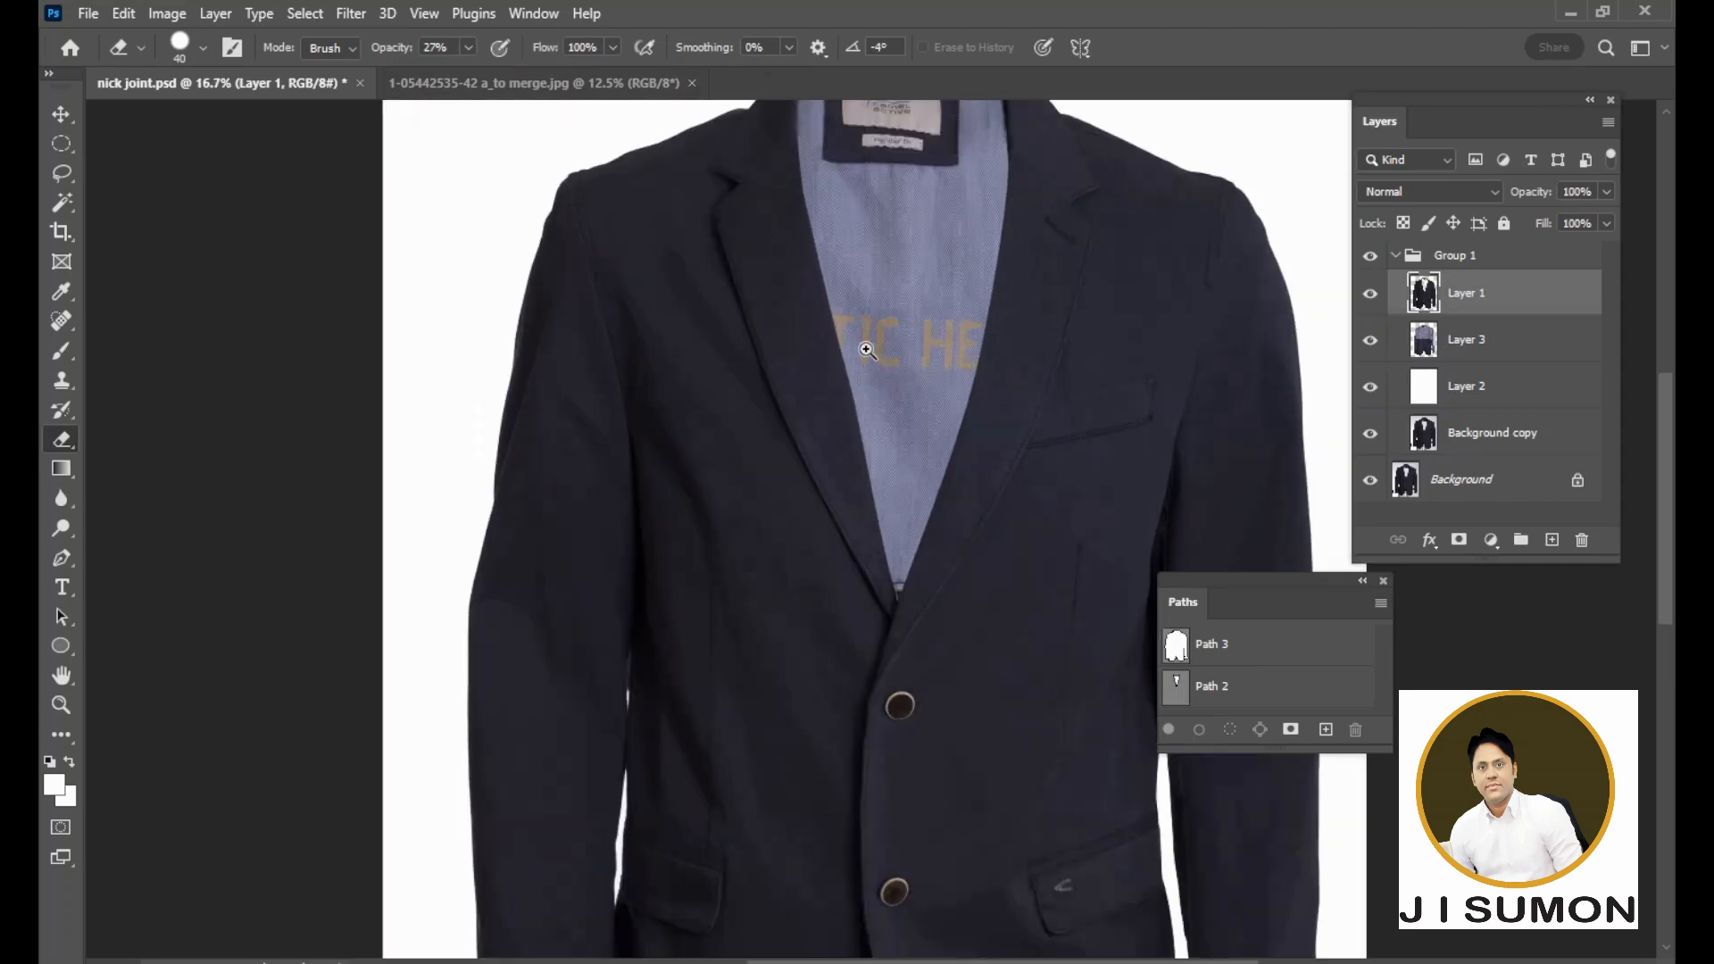
pyautogui.keyDown('ctrl'); pyautogui.click(866, 348); pyautogui.keyUp('ctrl')
pyautogui.keyDown('ctrl'); pyautogui.click(866, 350); pyautogui.keyUp('ctrl')
pyautogui.keyDown('ctrl'); pyautogui.click(865, 350); pyautogui.keyUp('ctrl')
pyautogui.moveTo(686, 309)
pyautogui.mouseDown()
pyautogui.moveTo(684, 425)
pyautogui.moveTo(598, 447)
pyautogui.mouseUp()
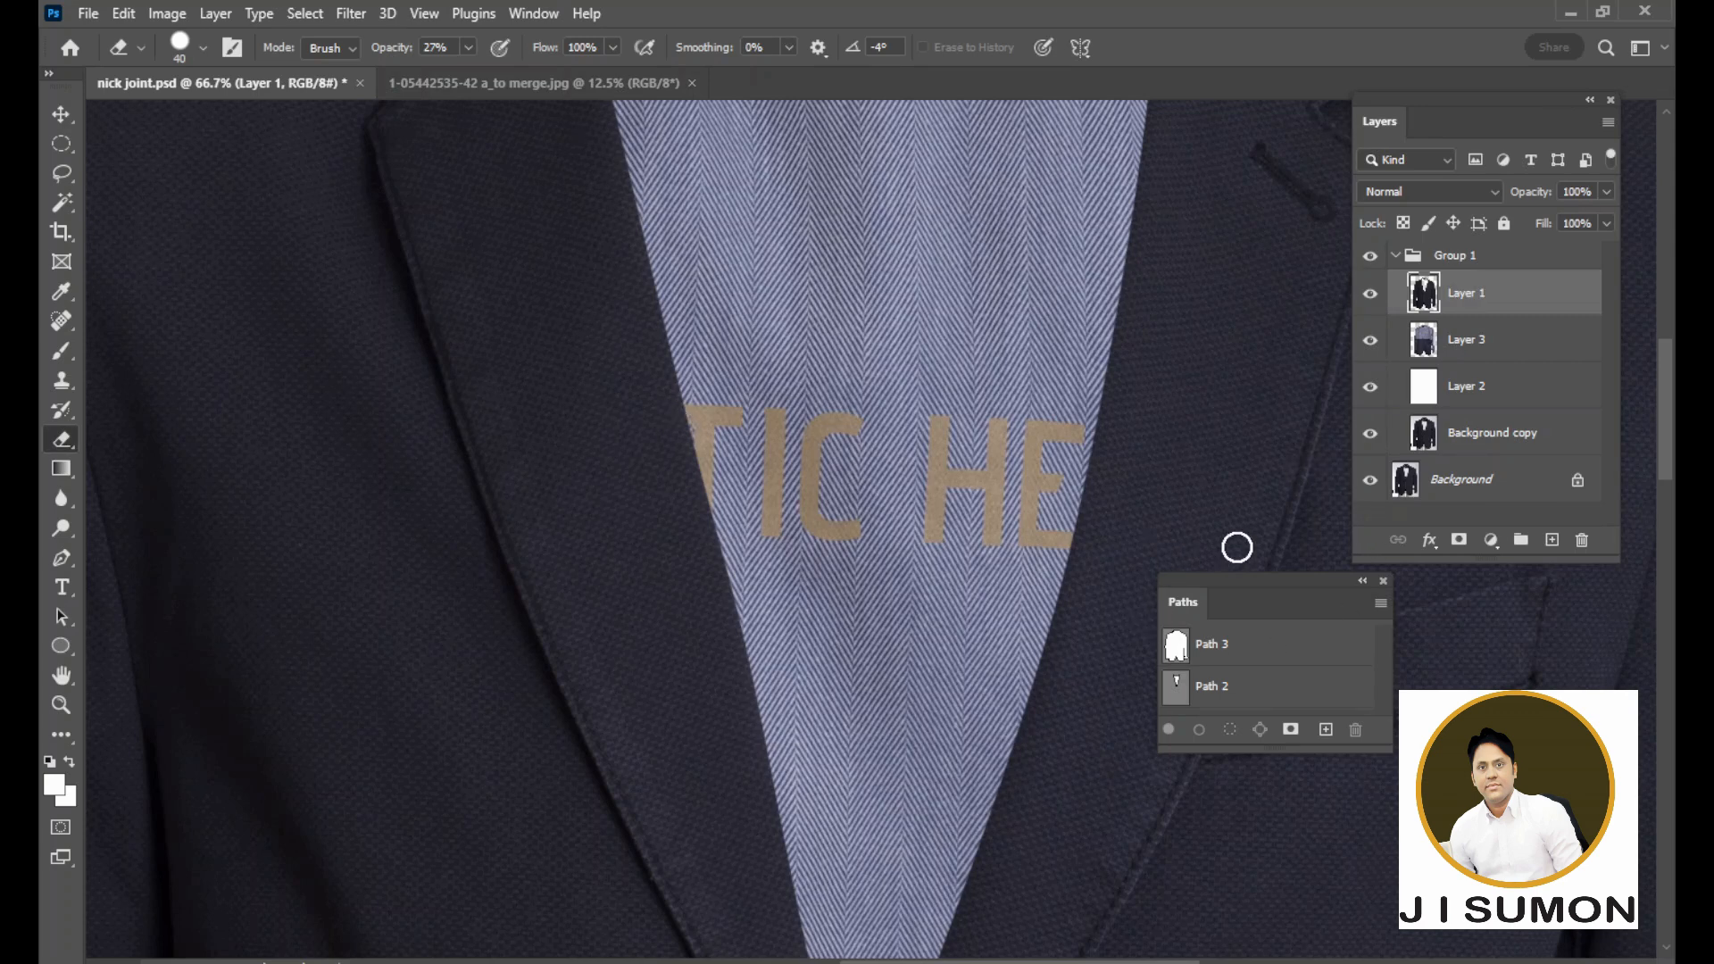
pyautogui.click(1179, 688)
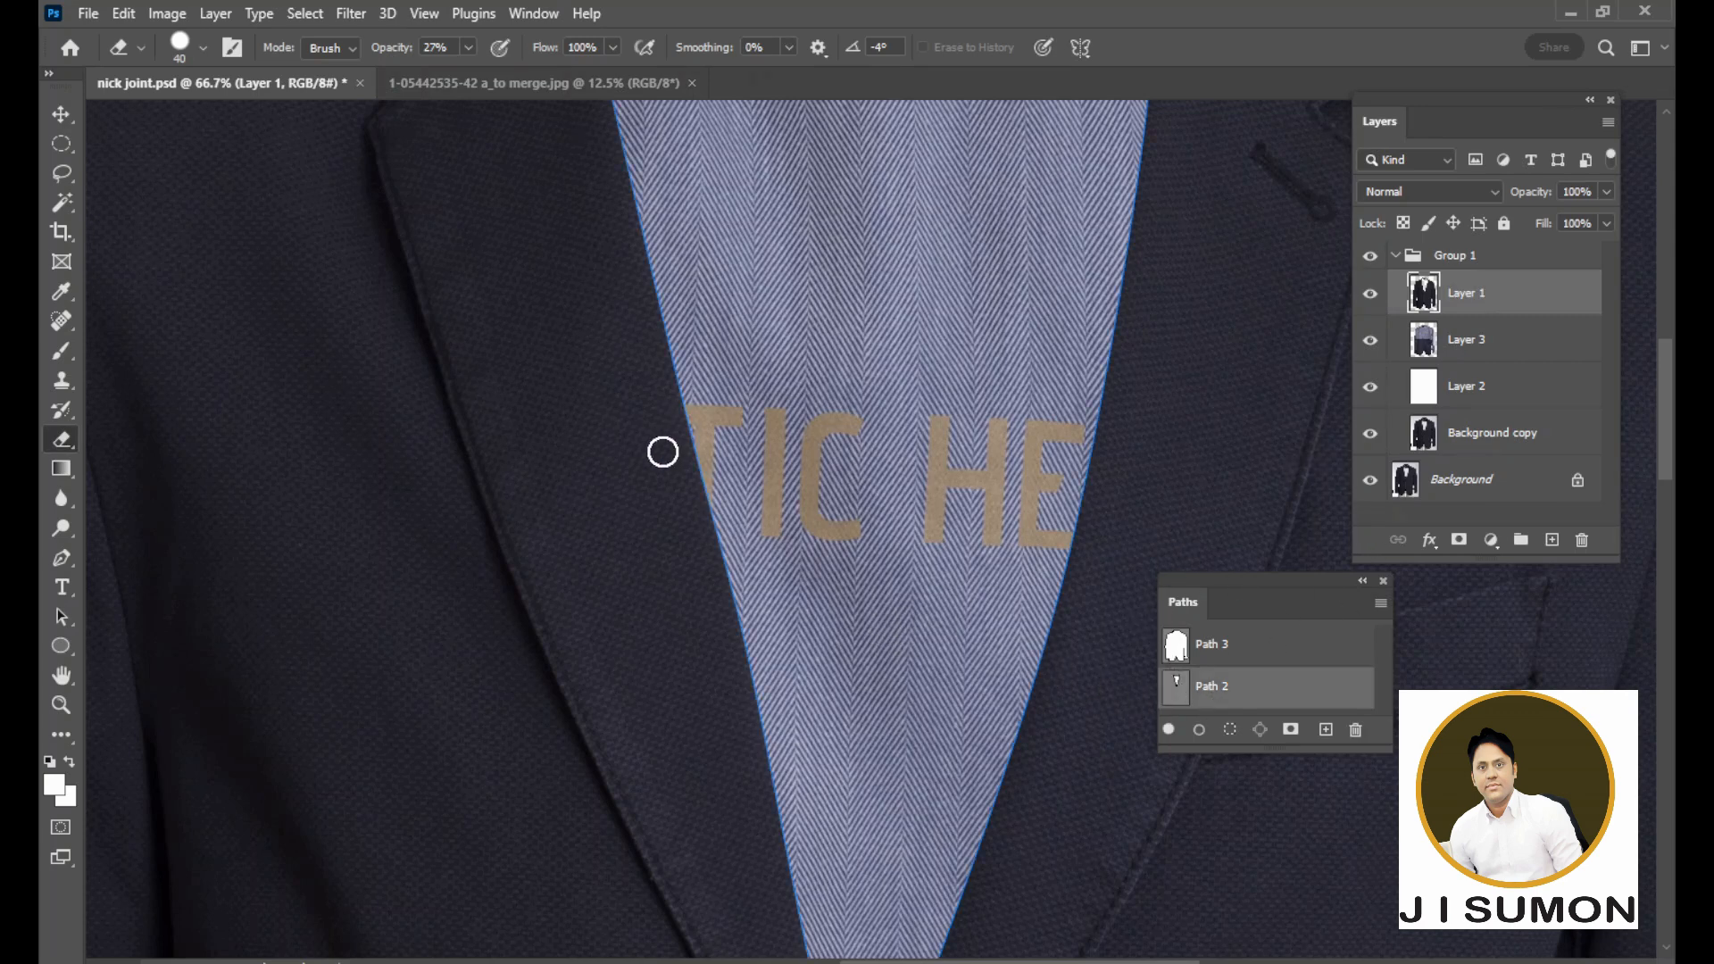
pyautogui.hotkey('ctrl', '-')
pyautogui.hotkey('ctrl', '-')
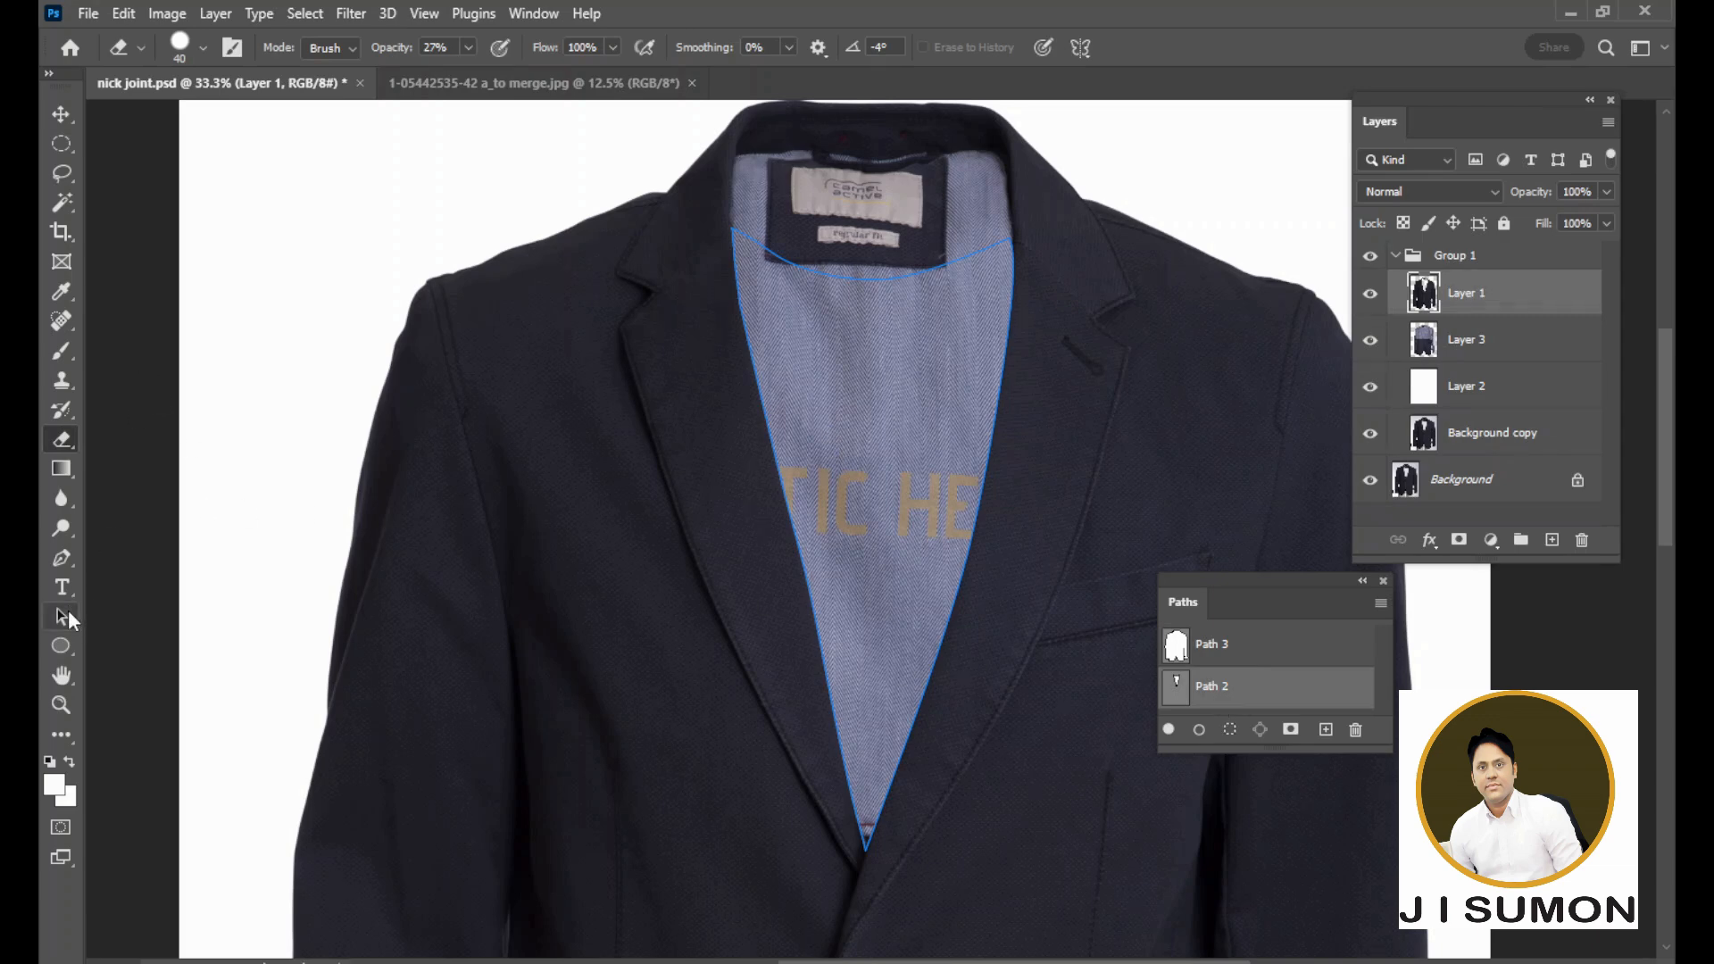
pyautogui.click(62, 558)
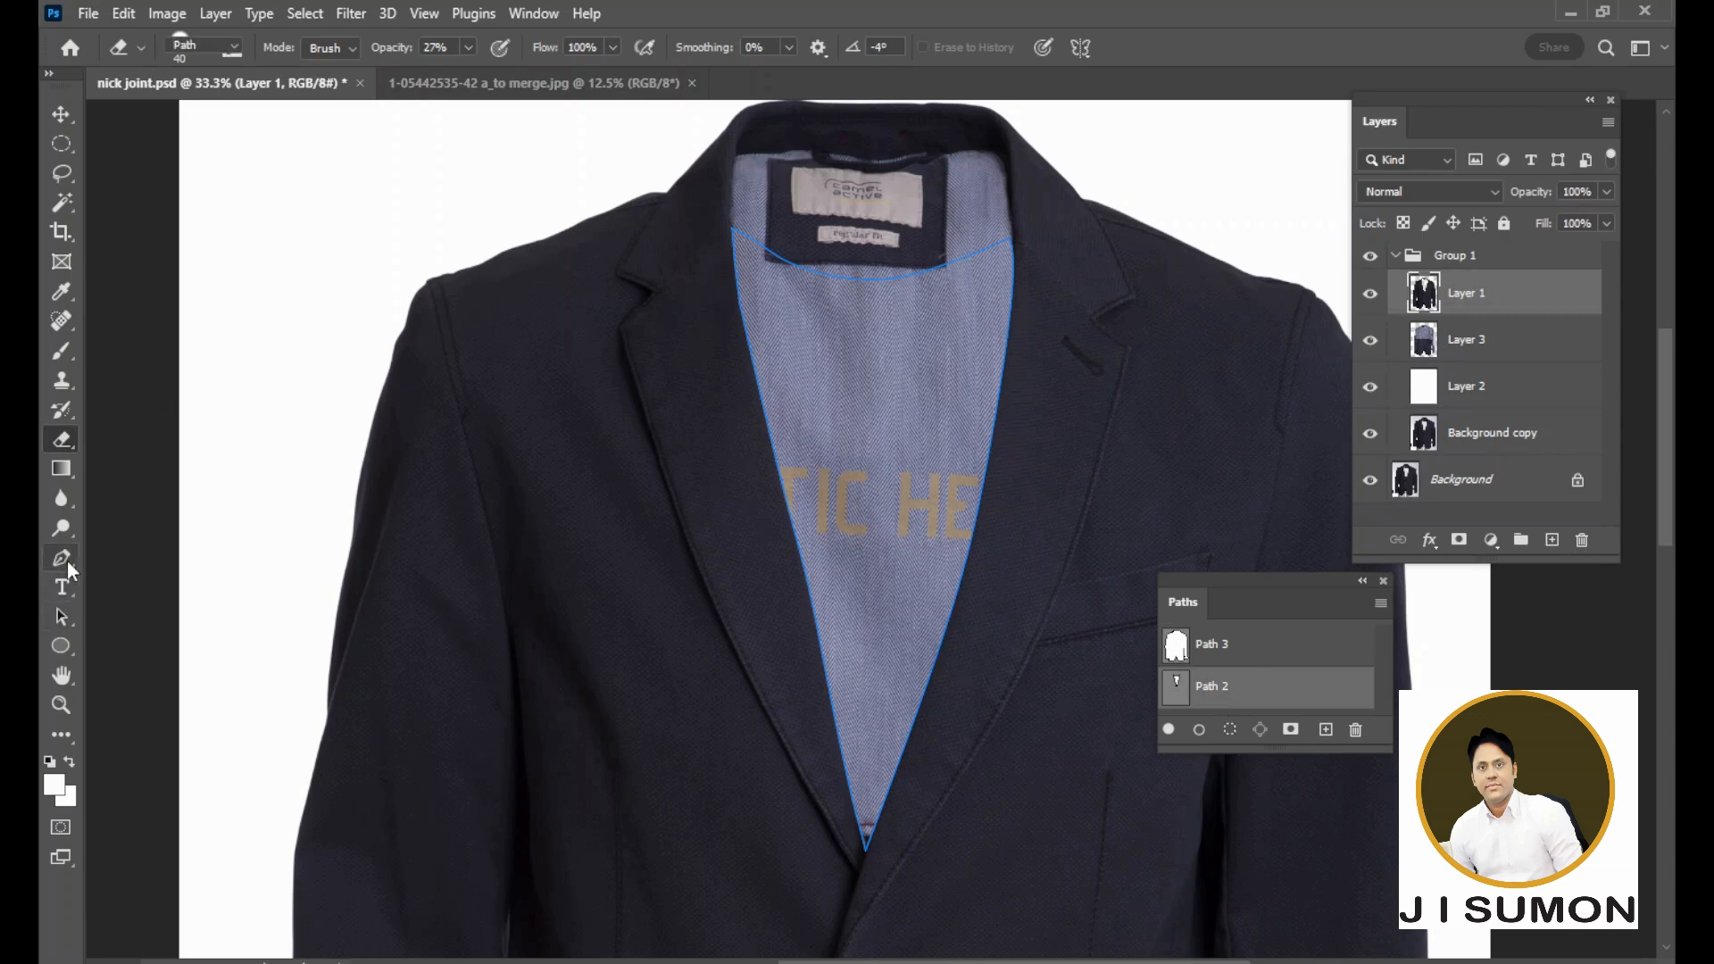
pyautogui.rightClick(914, 451)
pyautogui.click(989, 543)
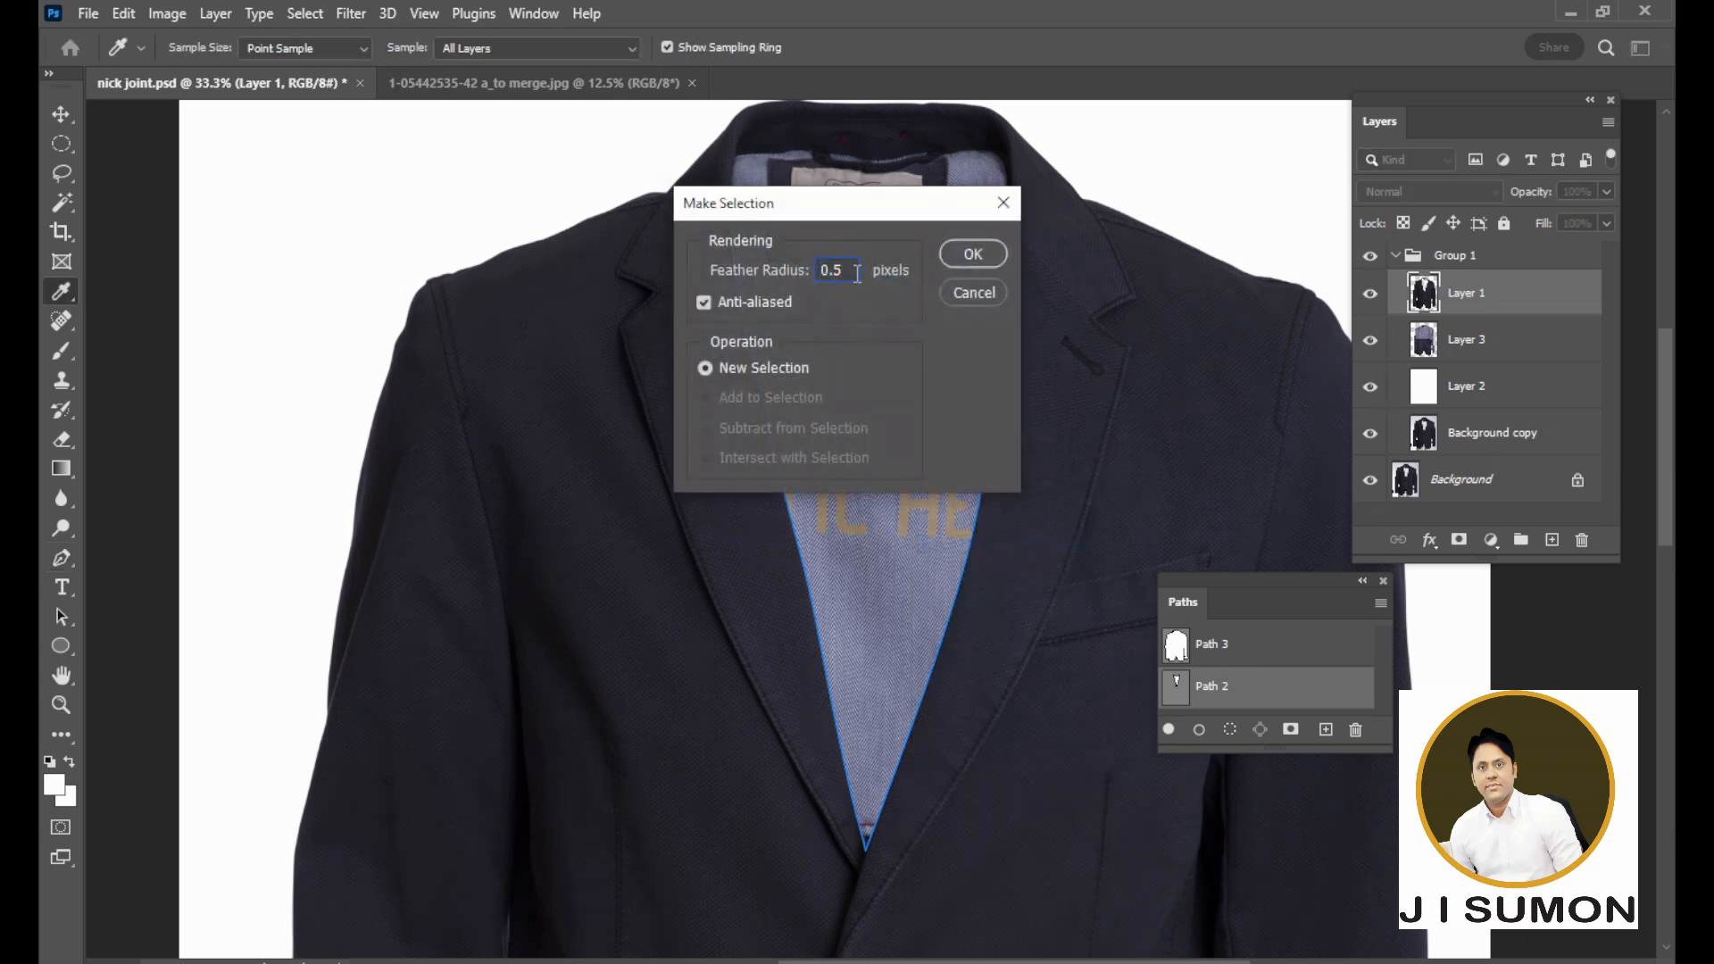
pyautogui.click(971, 257)
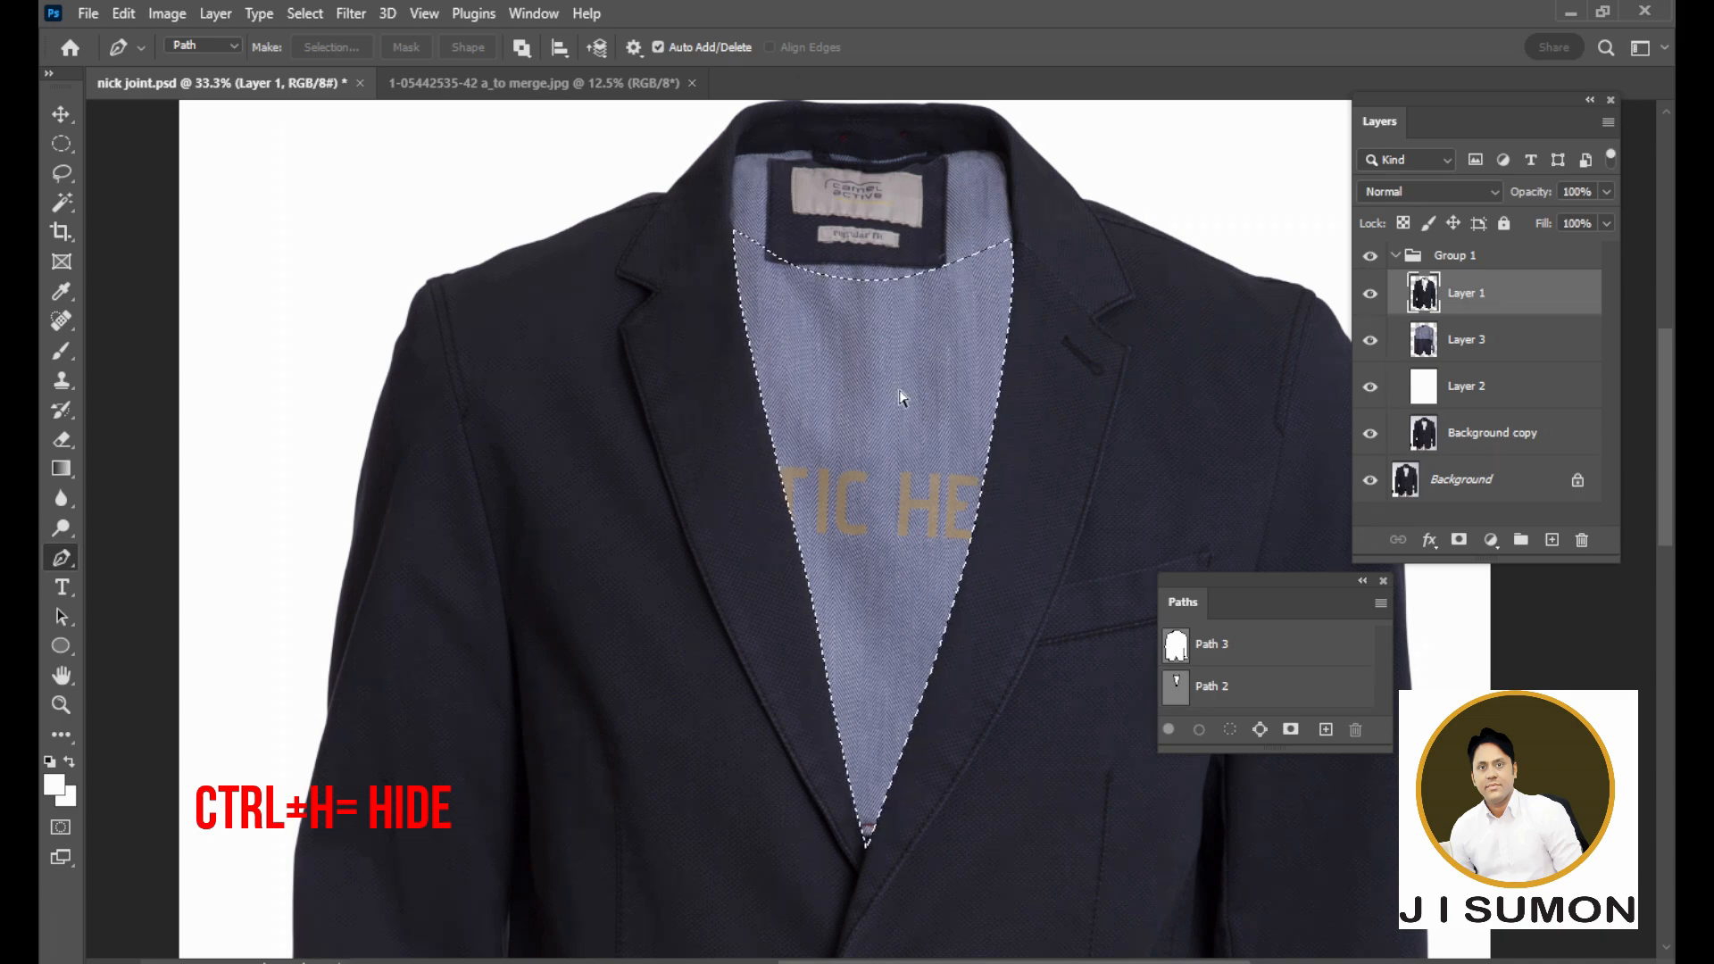
pyautogui.hotkey('ctrl', 'h')
# Erase the leftover Layer 1 fringe along both lapel edges of the neck opening with a size 40 Eraser at 34% opacity
pyautogui.keyDown('ctrl'); pyautogui.click(817, 338); pyautogui.keyUp('ctrl')
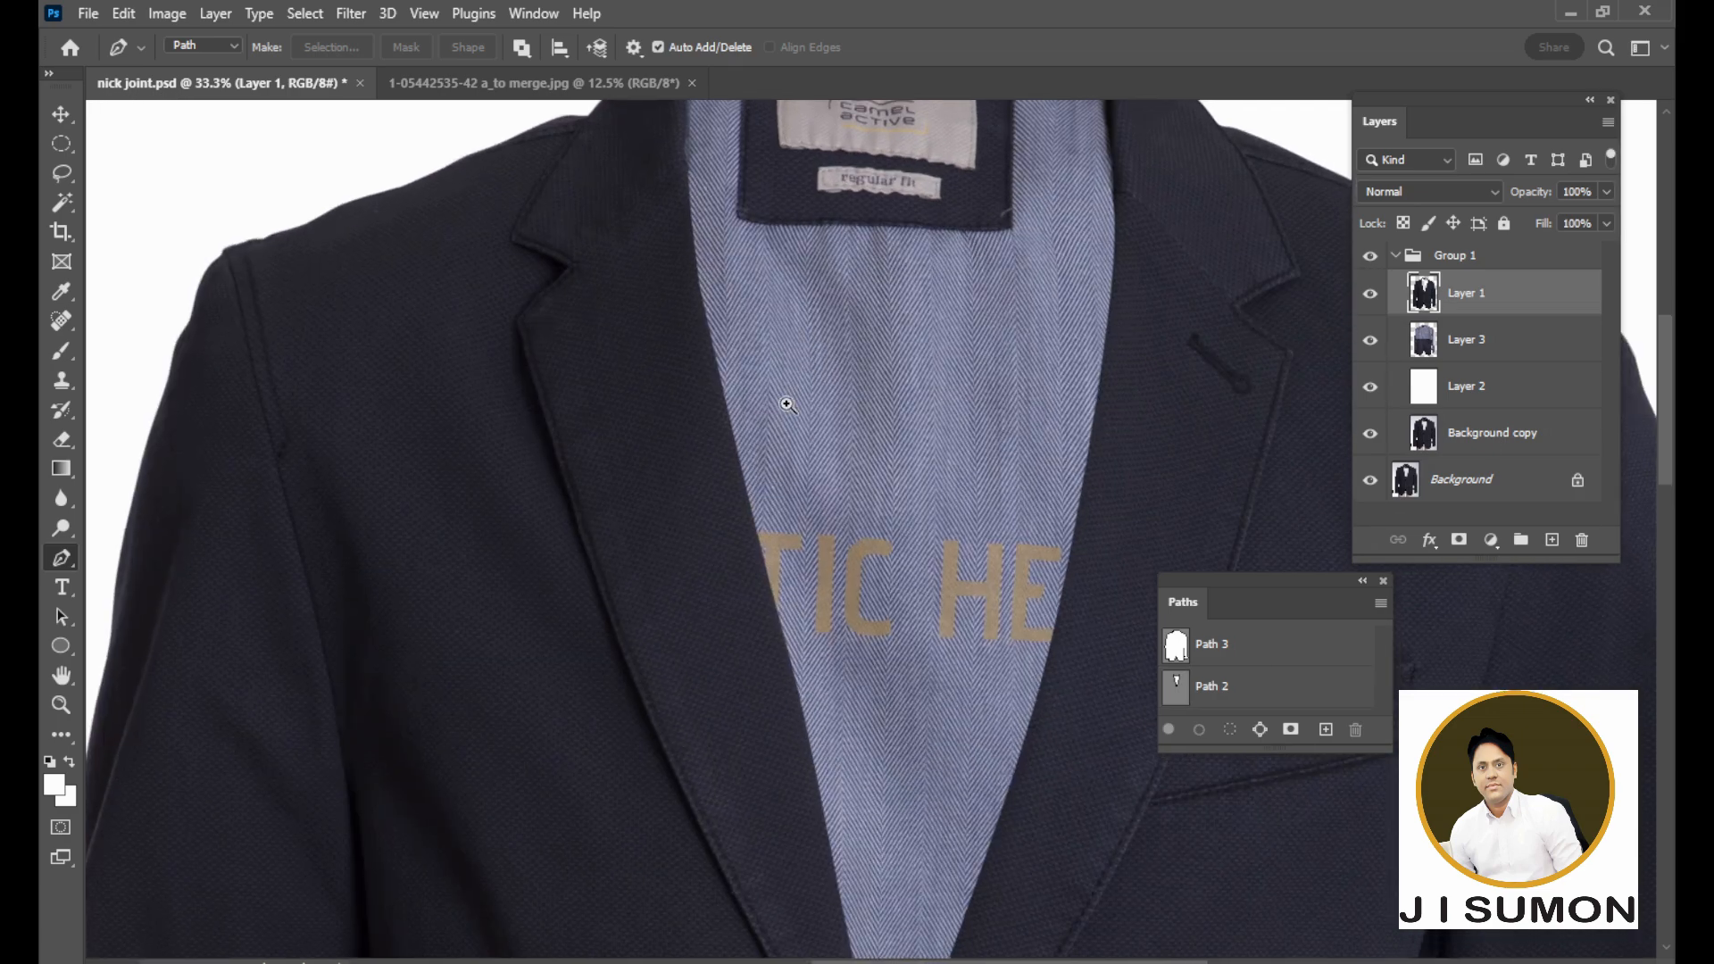
pyautogui.keyDown('ctrl'); pyautogui.click(780, 402); pyautogui.keyUp('ctrl')
pyautogui.moveTo(767, 403); pyautogui.dragTo(765, 457)
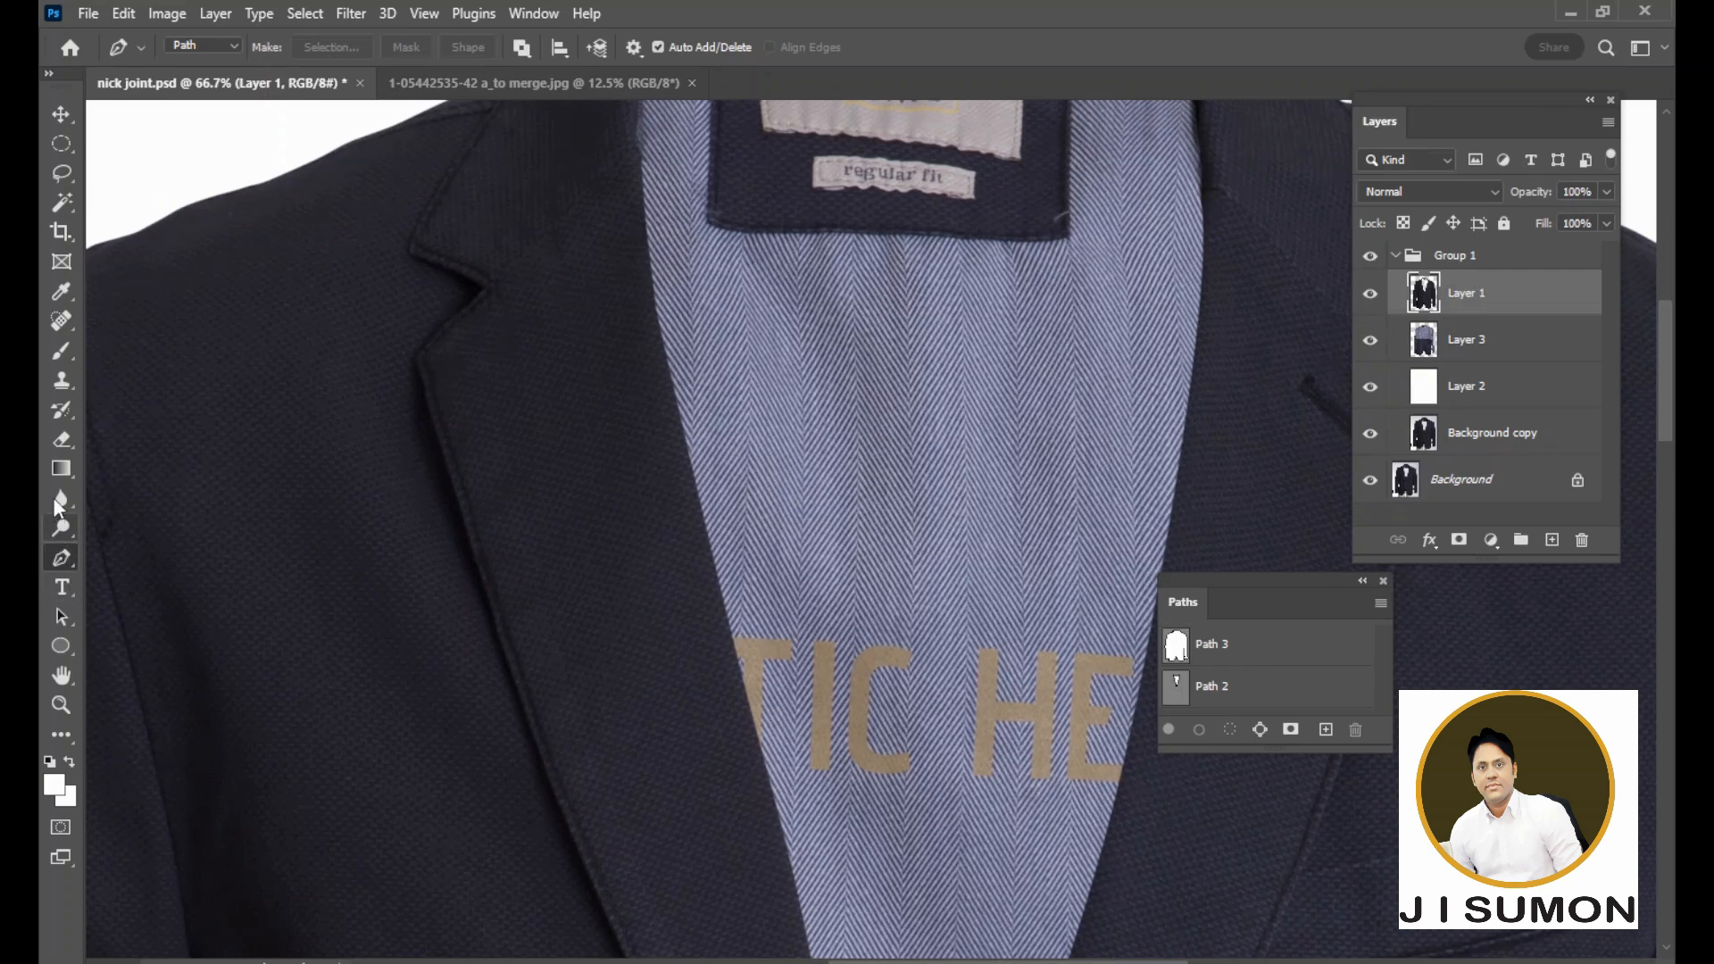
pyautogui.click(61, 439)
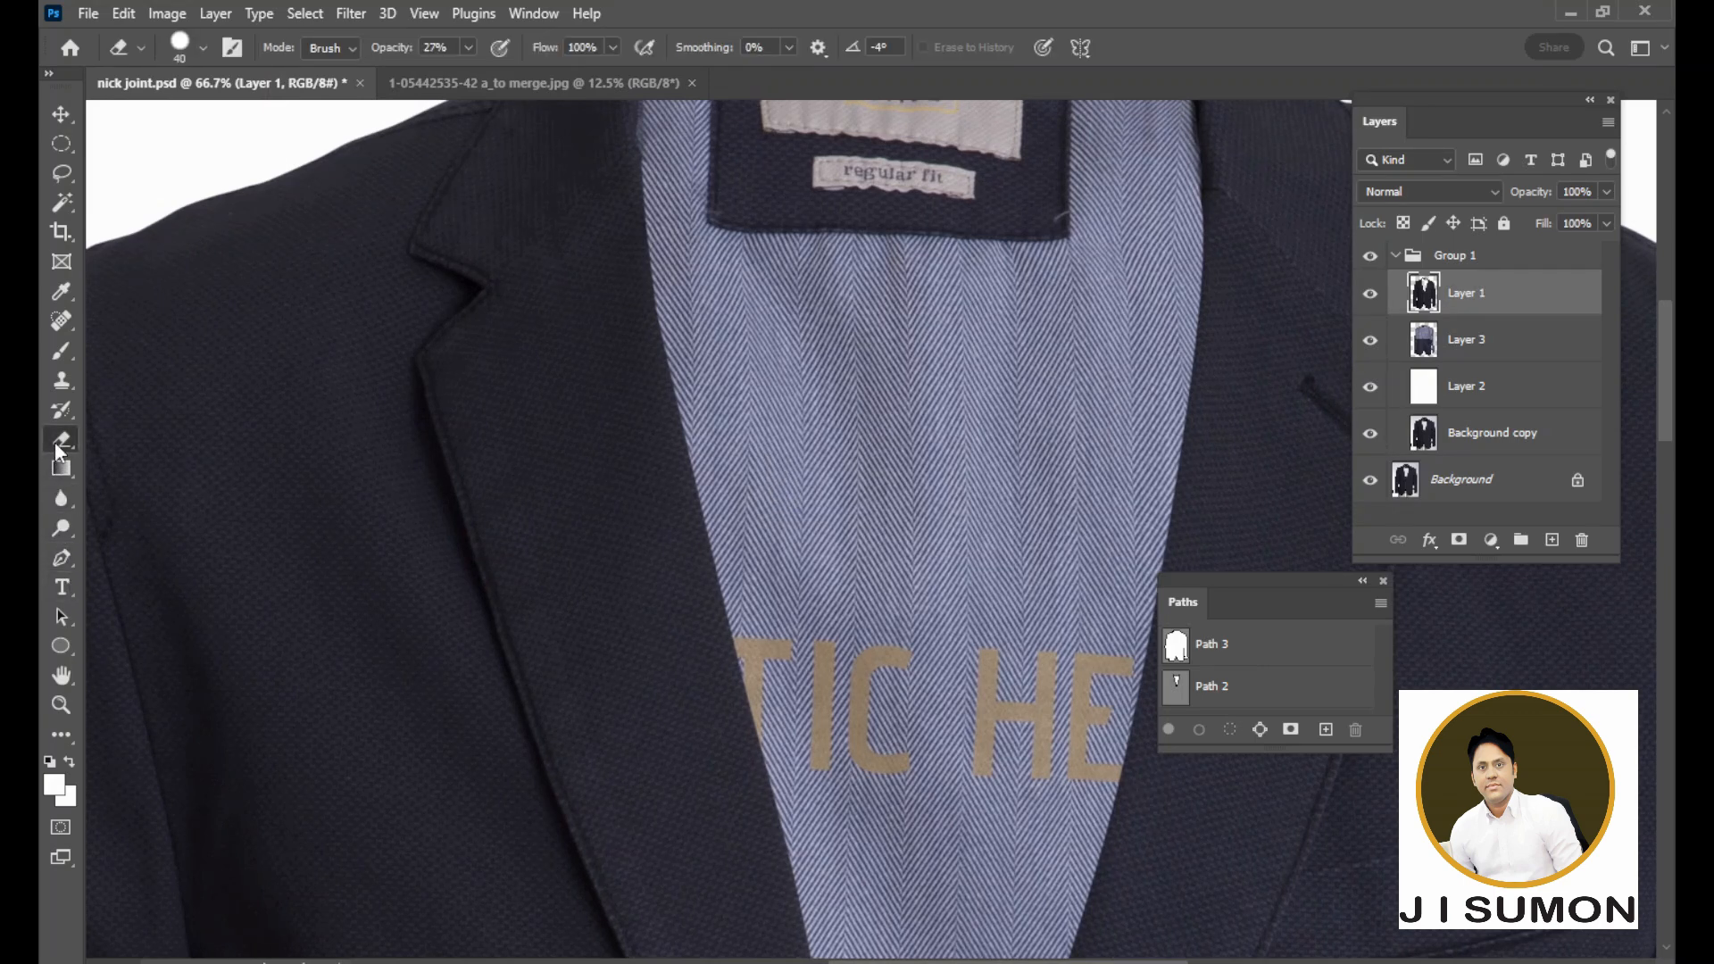
pyautogui.click(468, 47)
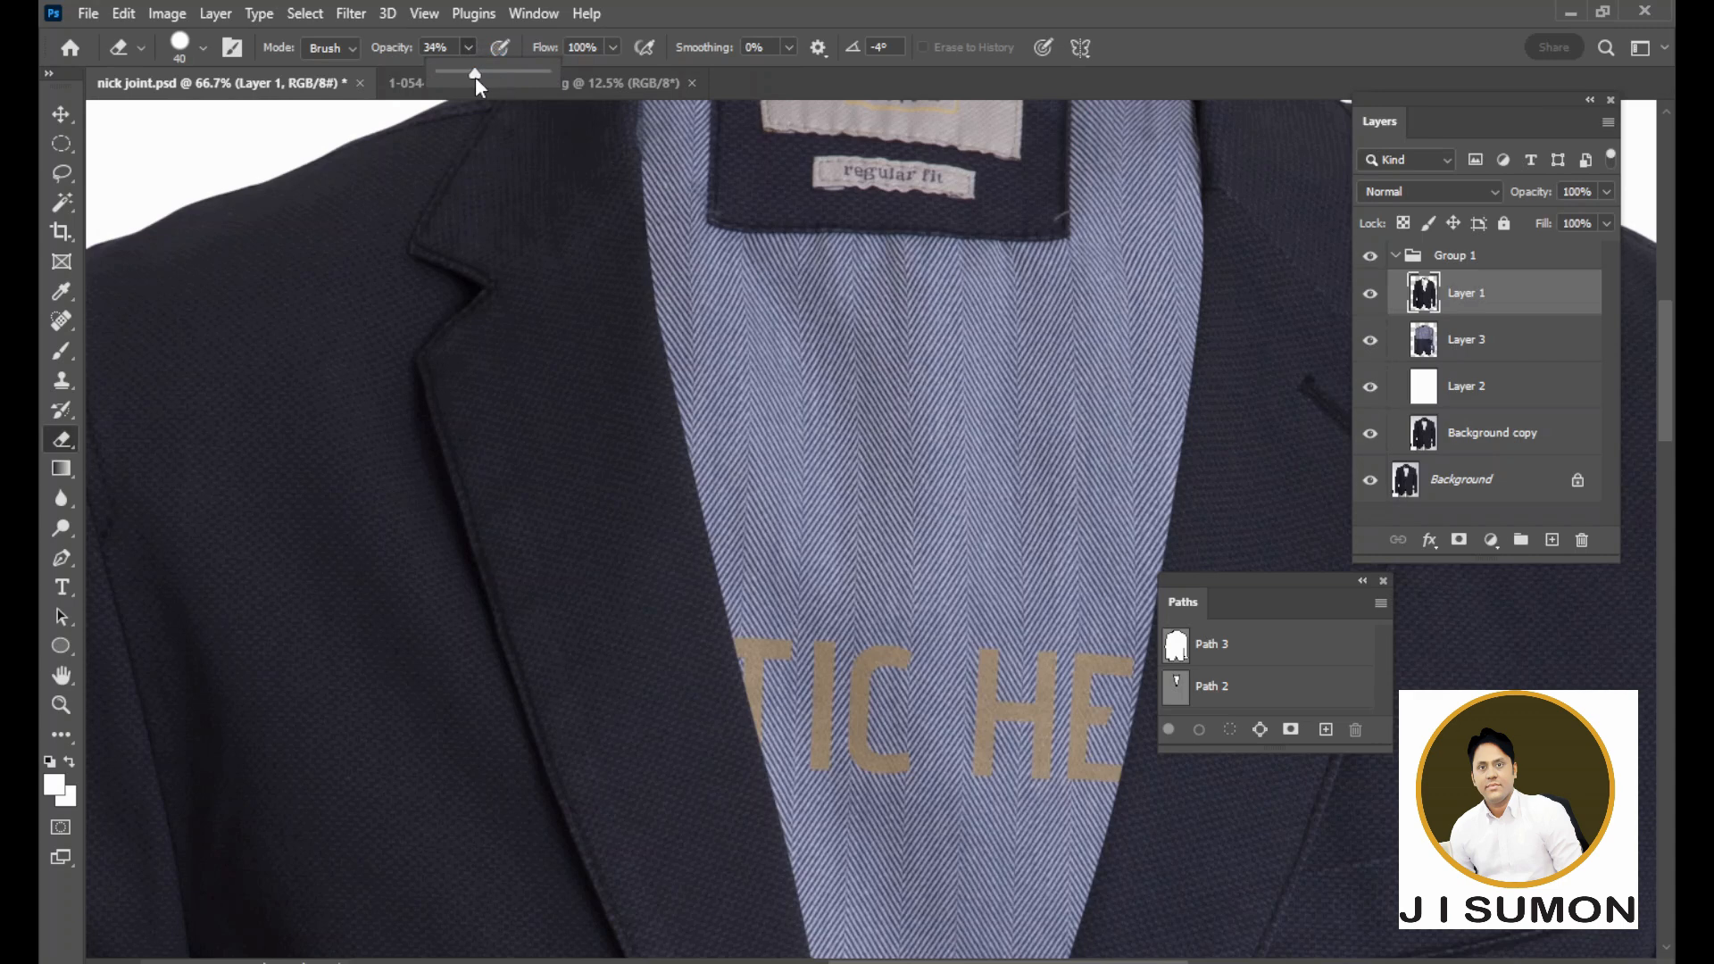
pyautogui.click(648, 193)
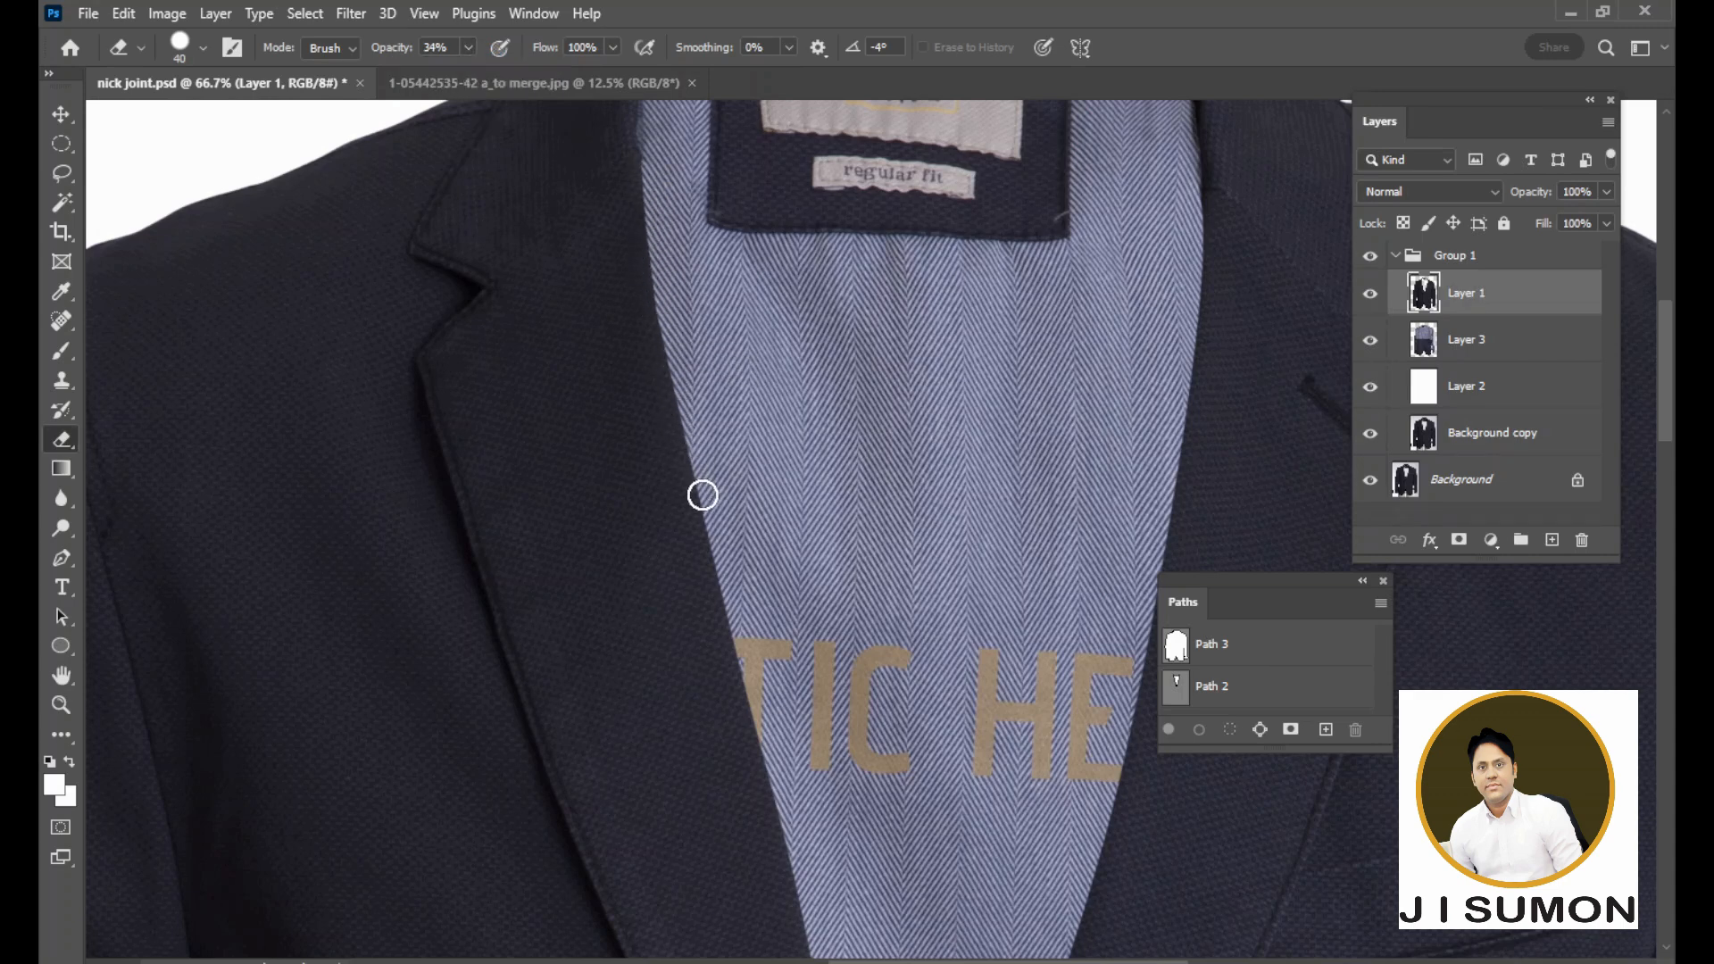
pyautogui.moveTo(797, 547); pyautogui.dragTo(731, 214)
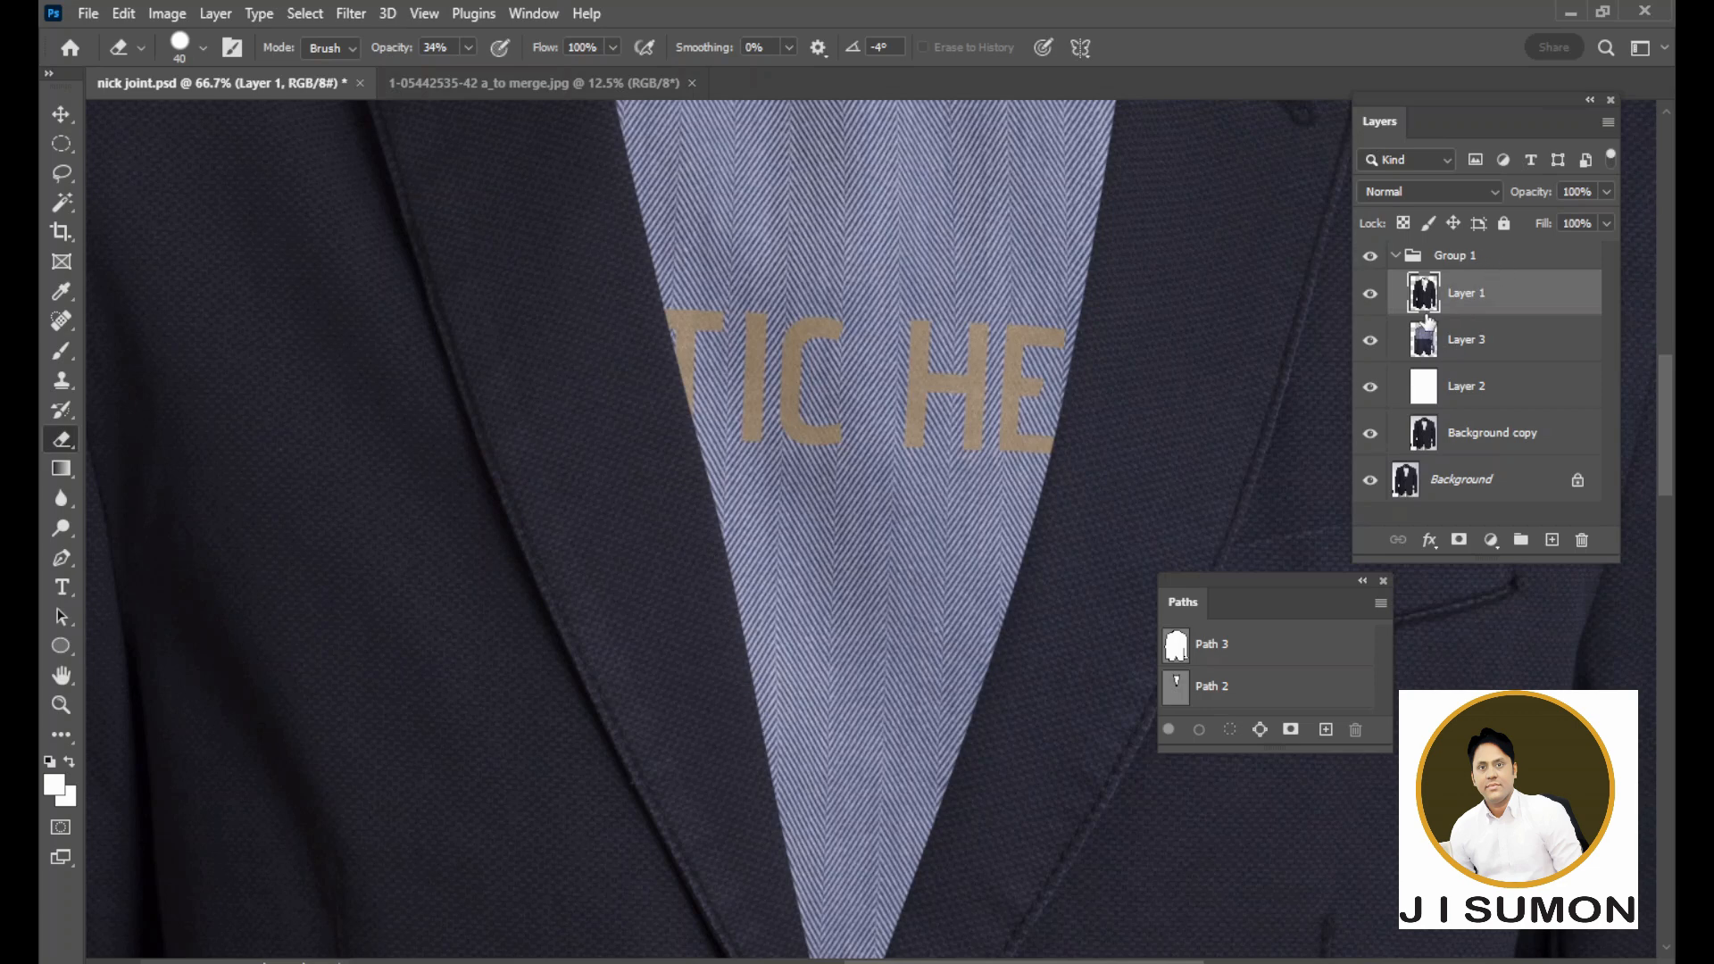
pyautogui.moveTo(822, 386); pyautogui.dragTo(805, 277)
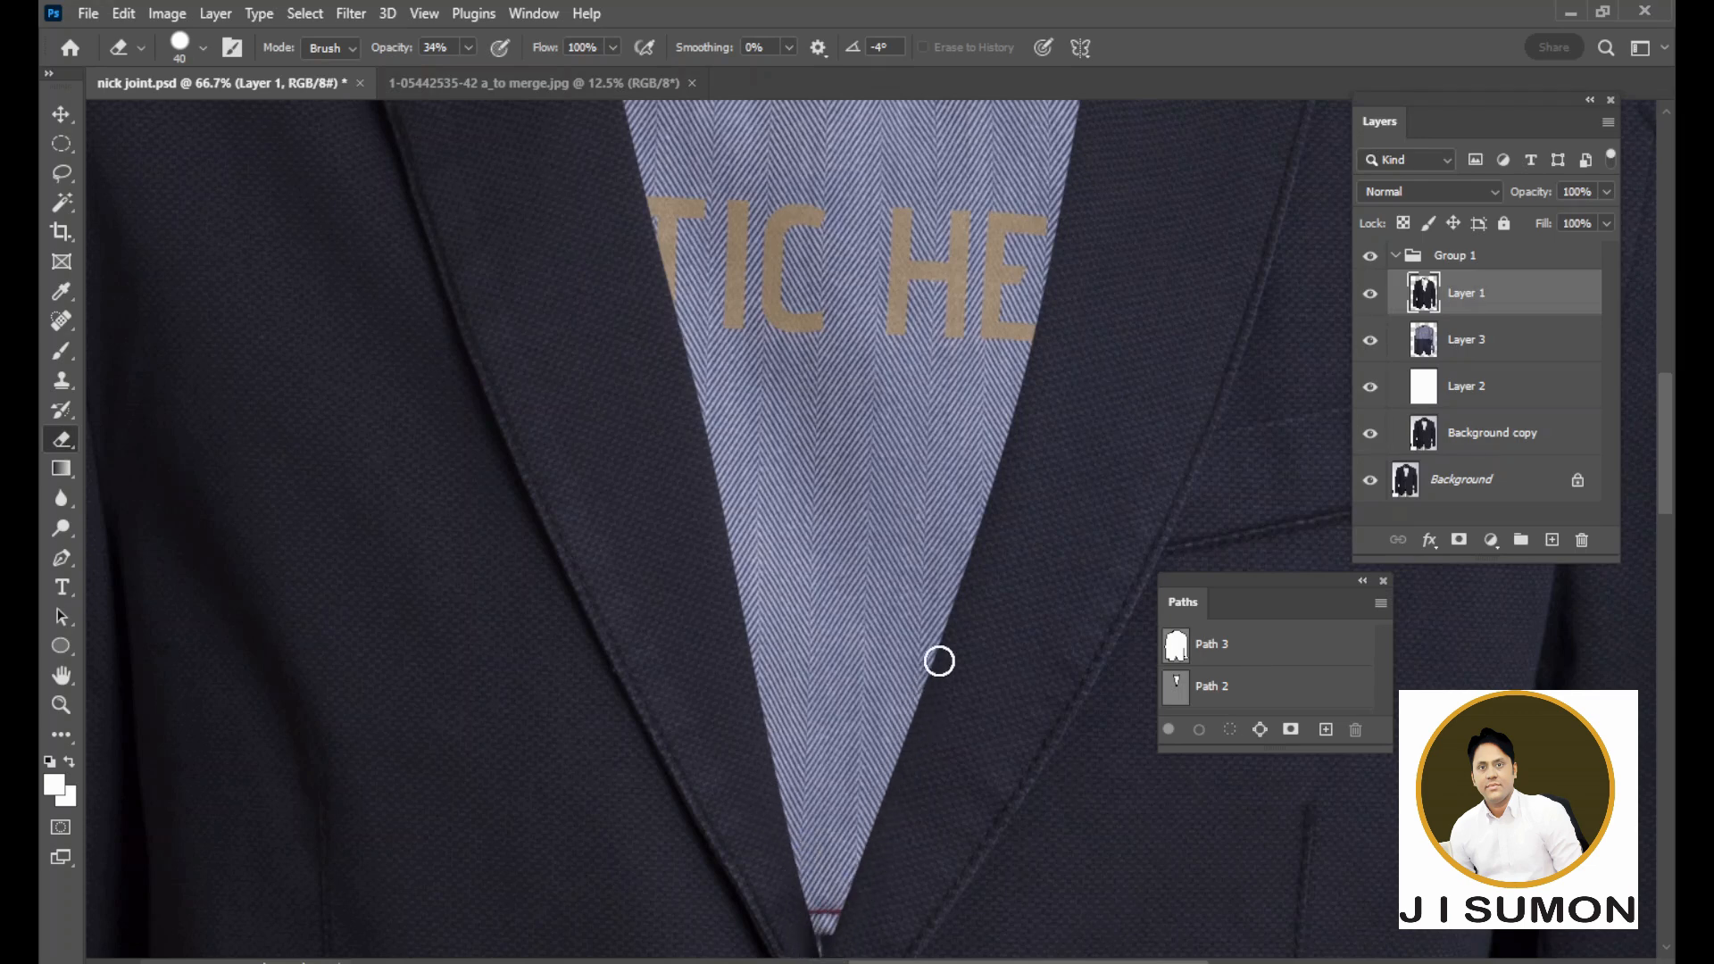
pyautogui.moveTo(939, 662); pyautogui.dragTo(896, 757)
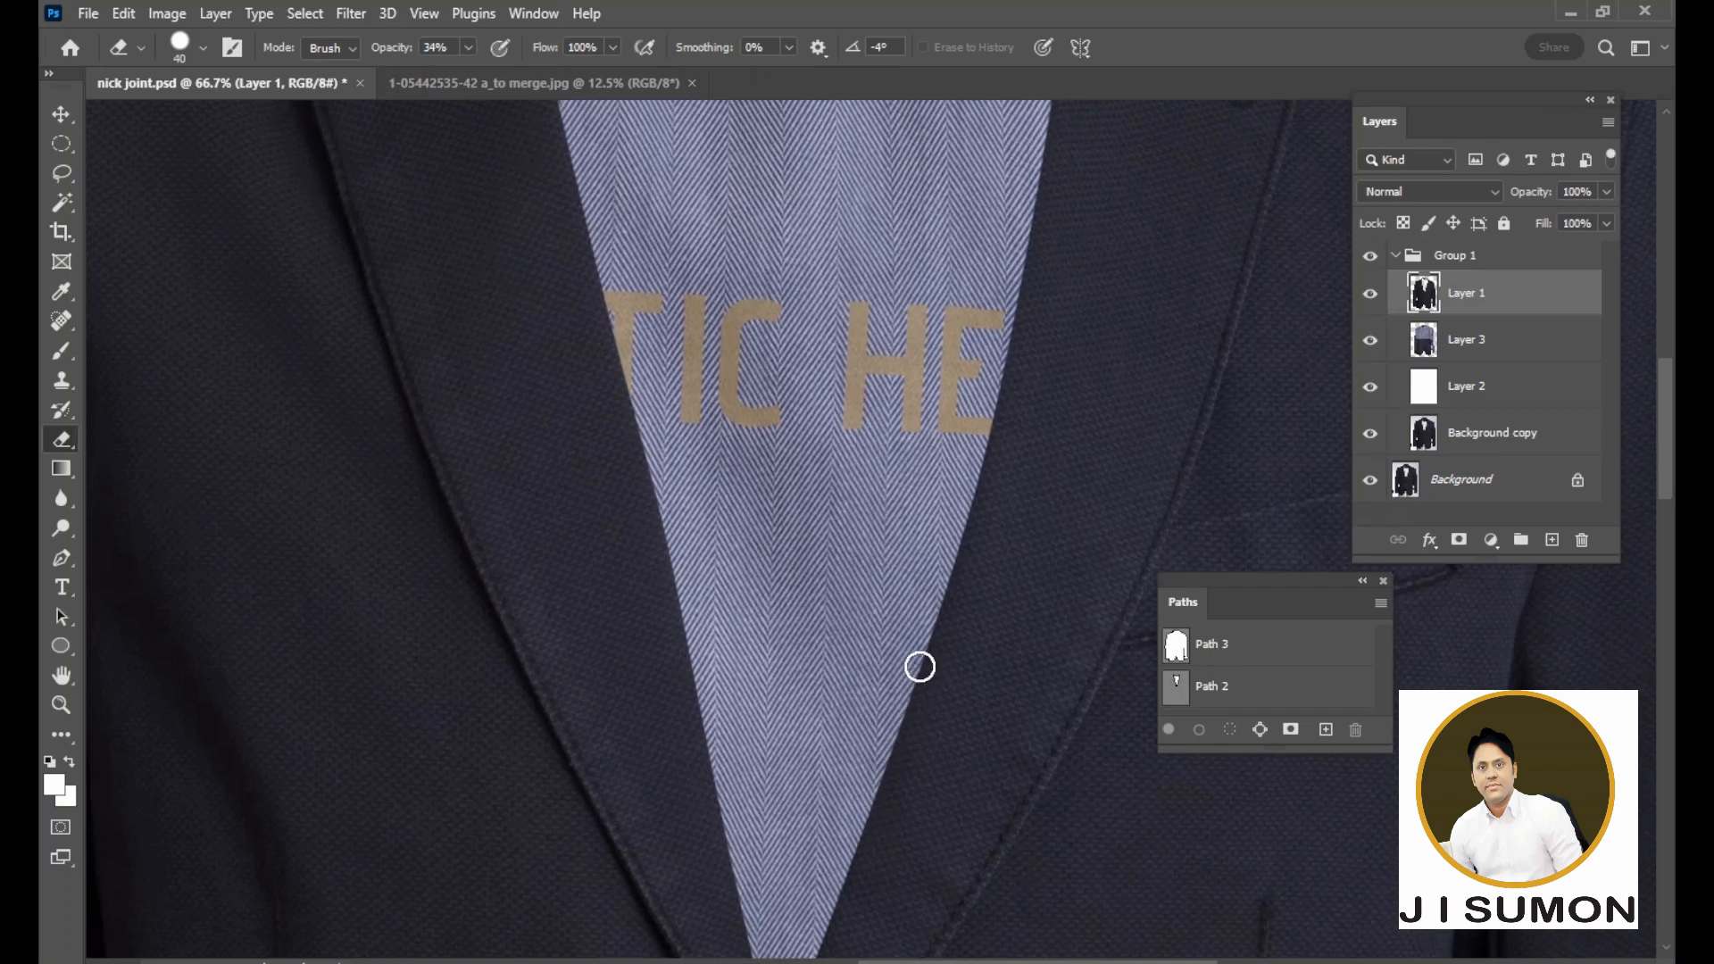
pyautogui.moveTo(925, 554); pyautogui.dragTo(837, 734)
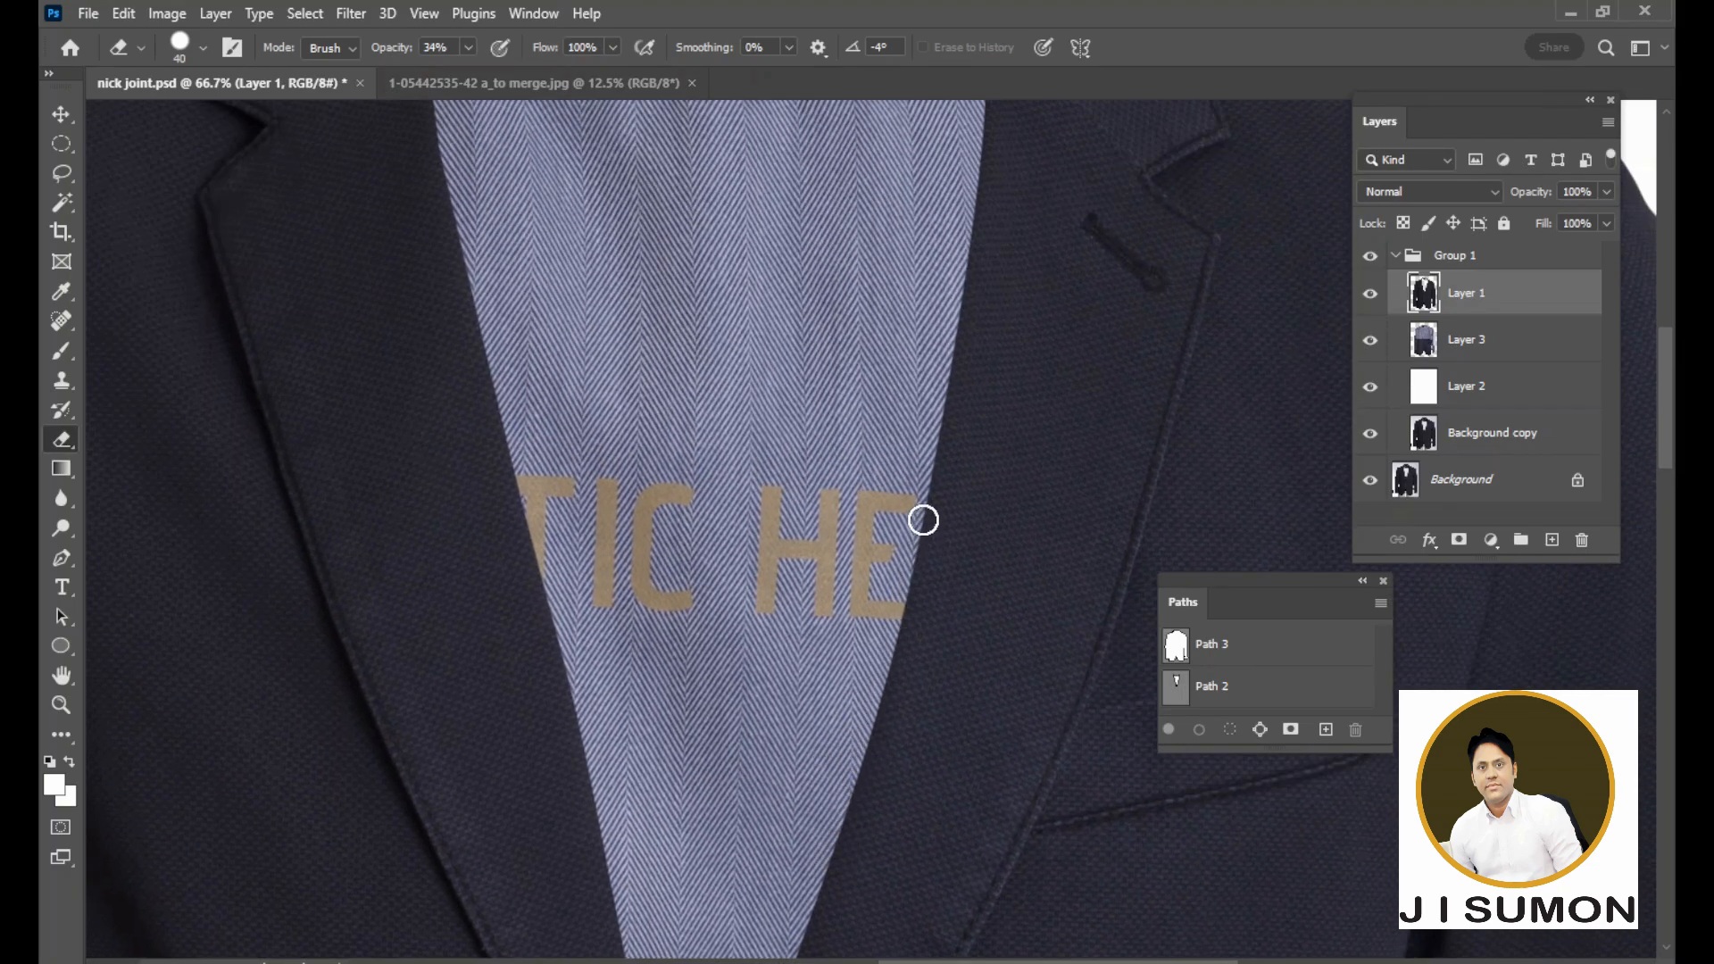
pyautogui.moveTo(924, 520); pyautogui.dragTo(887, 678)
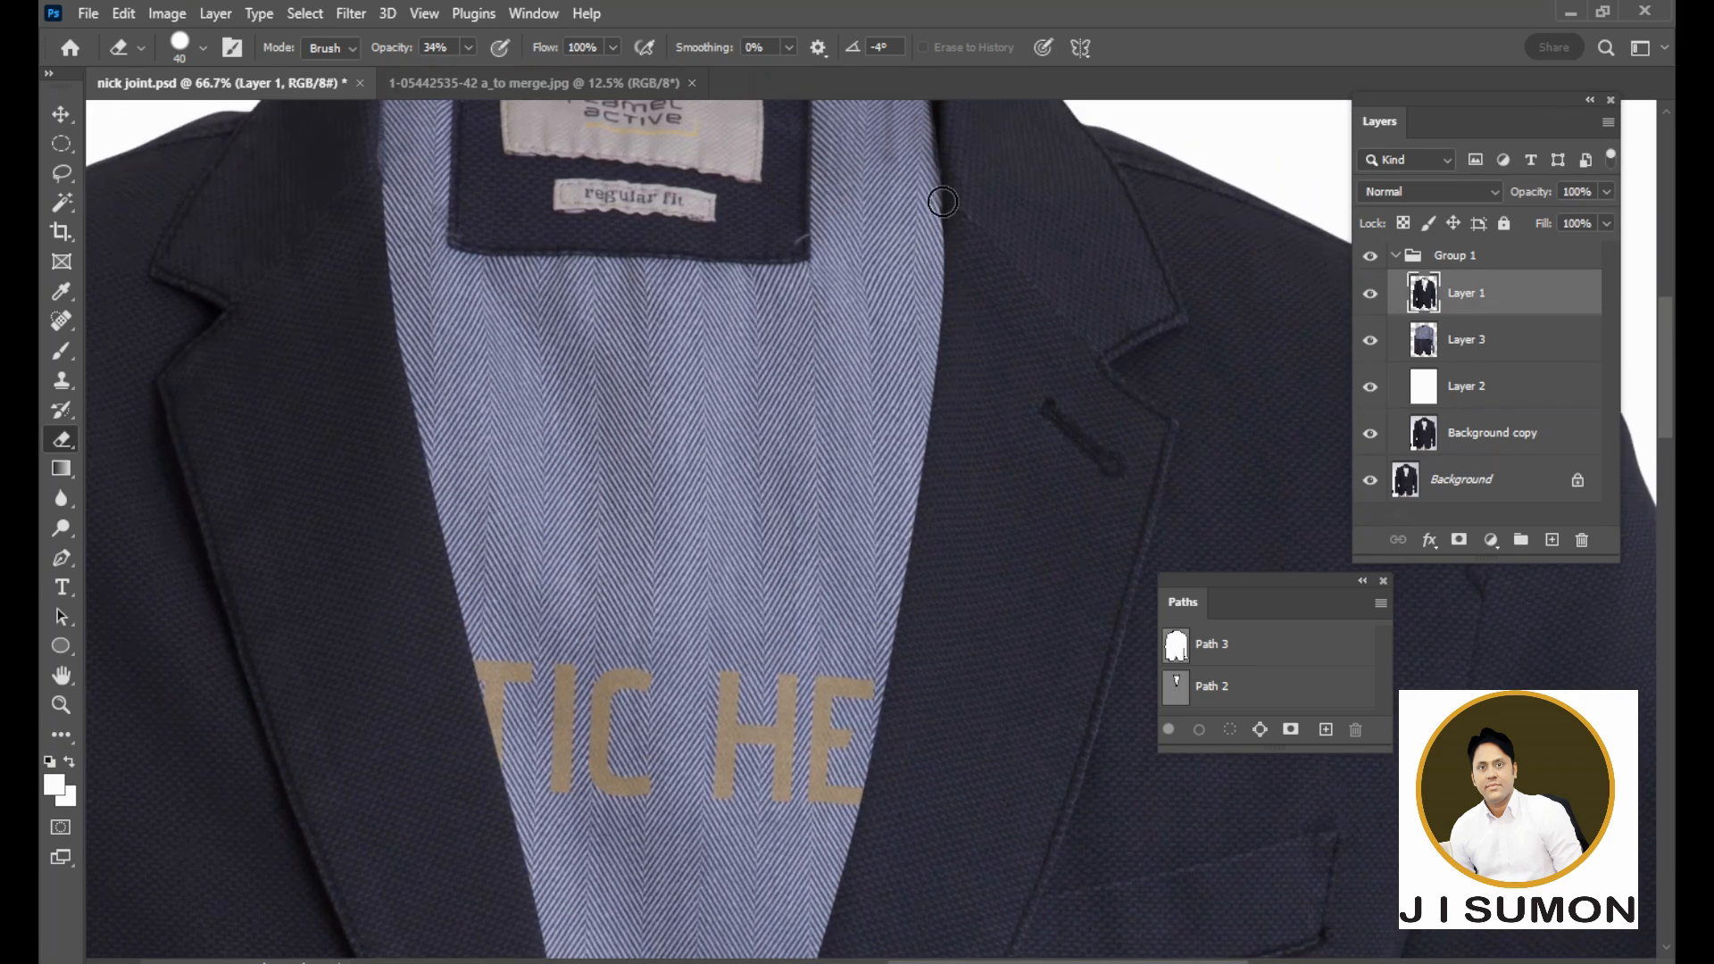
pyautogui.moveTo(941, 276); pyautogui.dragTo(892, 356)
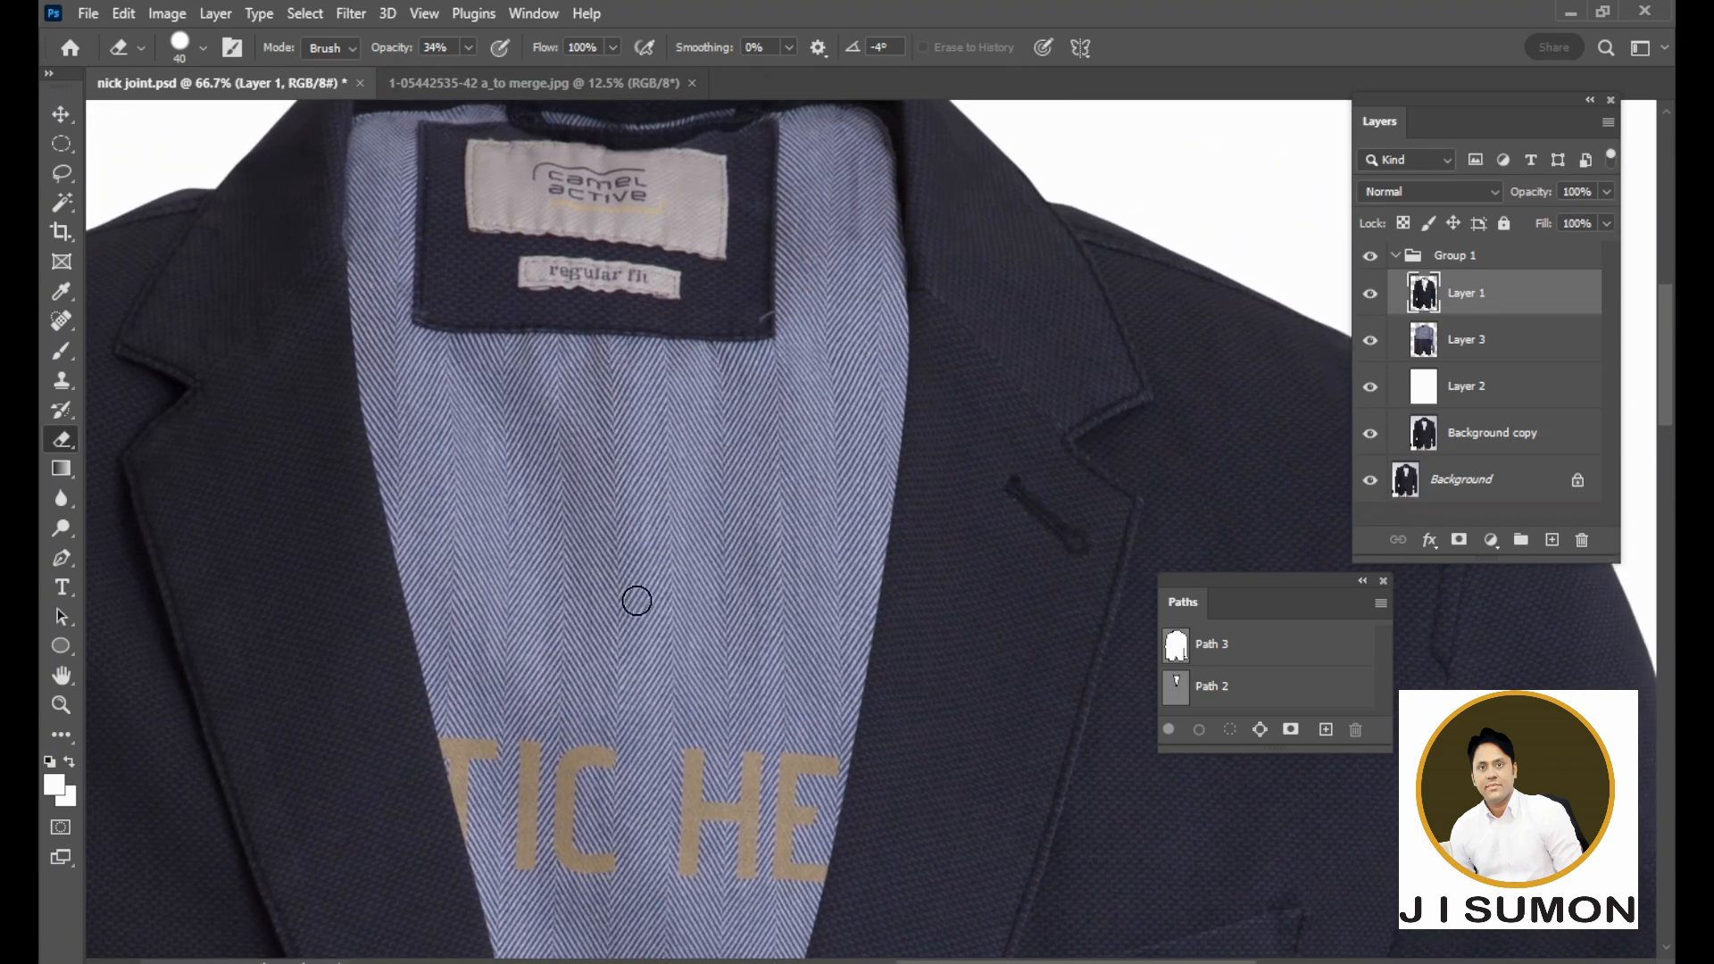
pyautogui.hotkey('ctrl', '-')
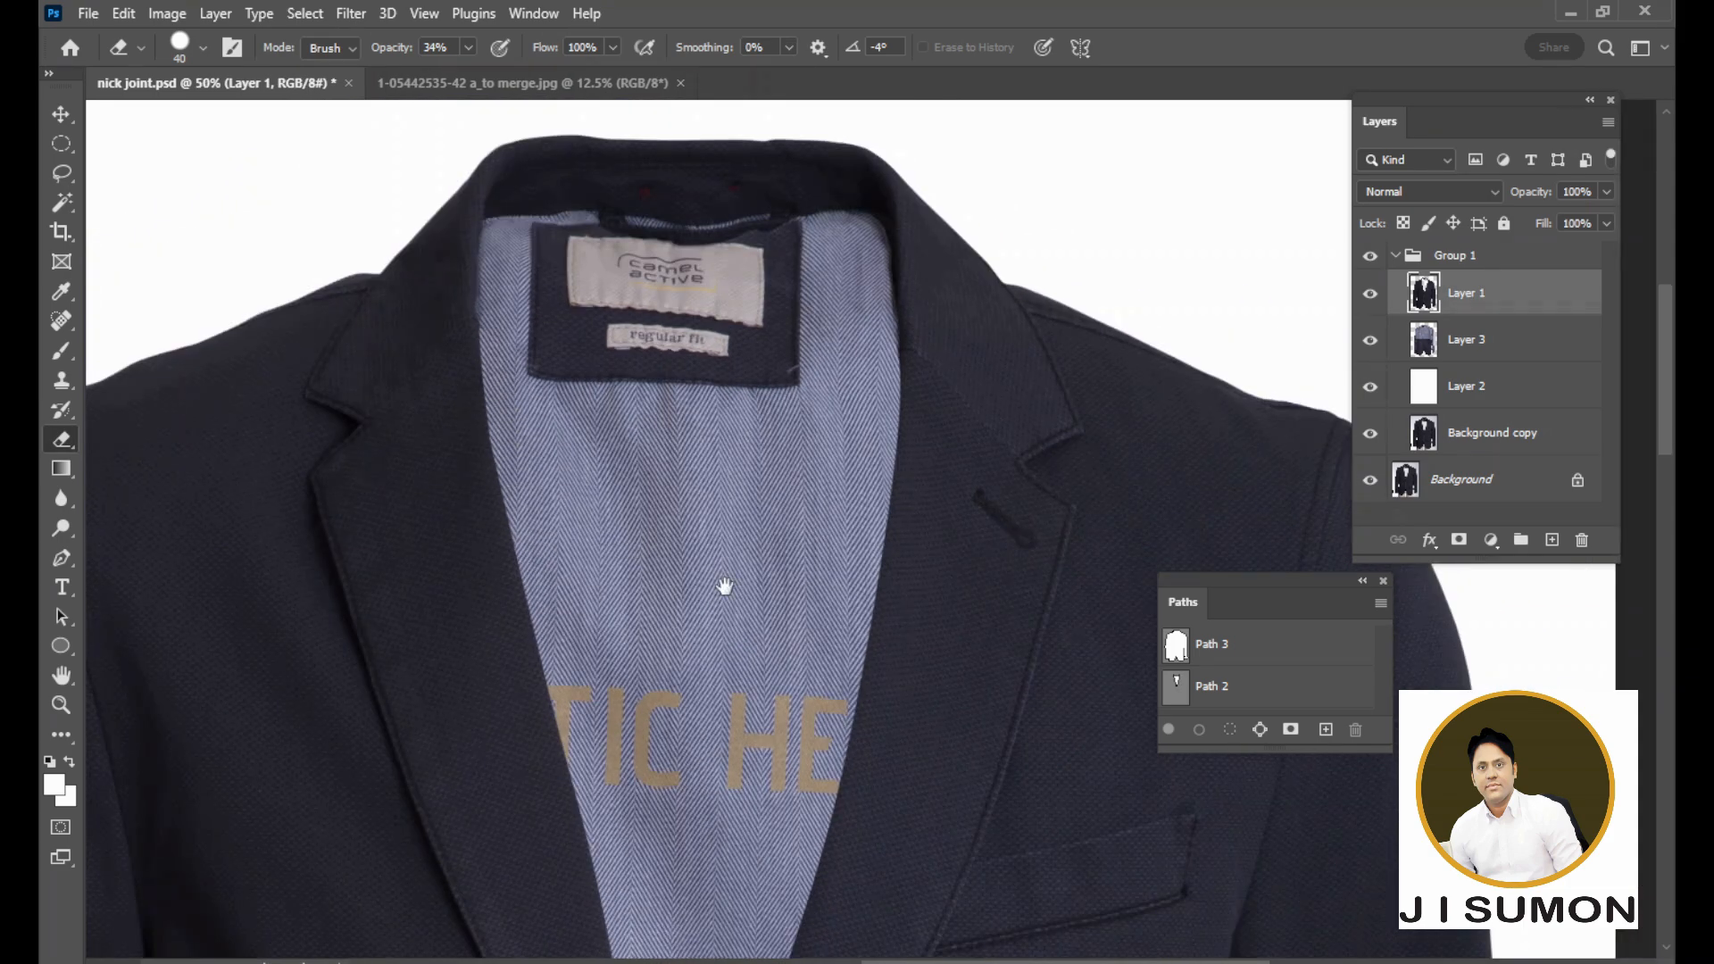
pyautogui.moveTo(725, 586); pyautogui.dragTo(720, 457)
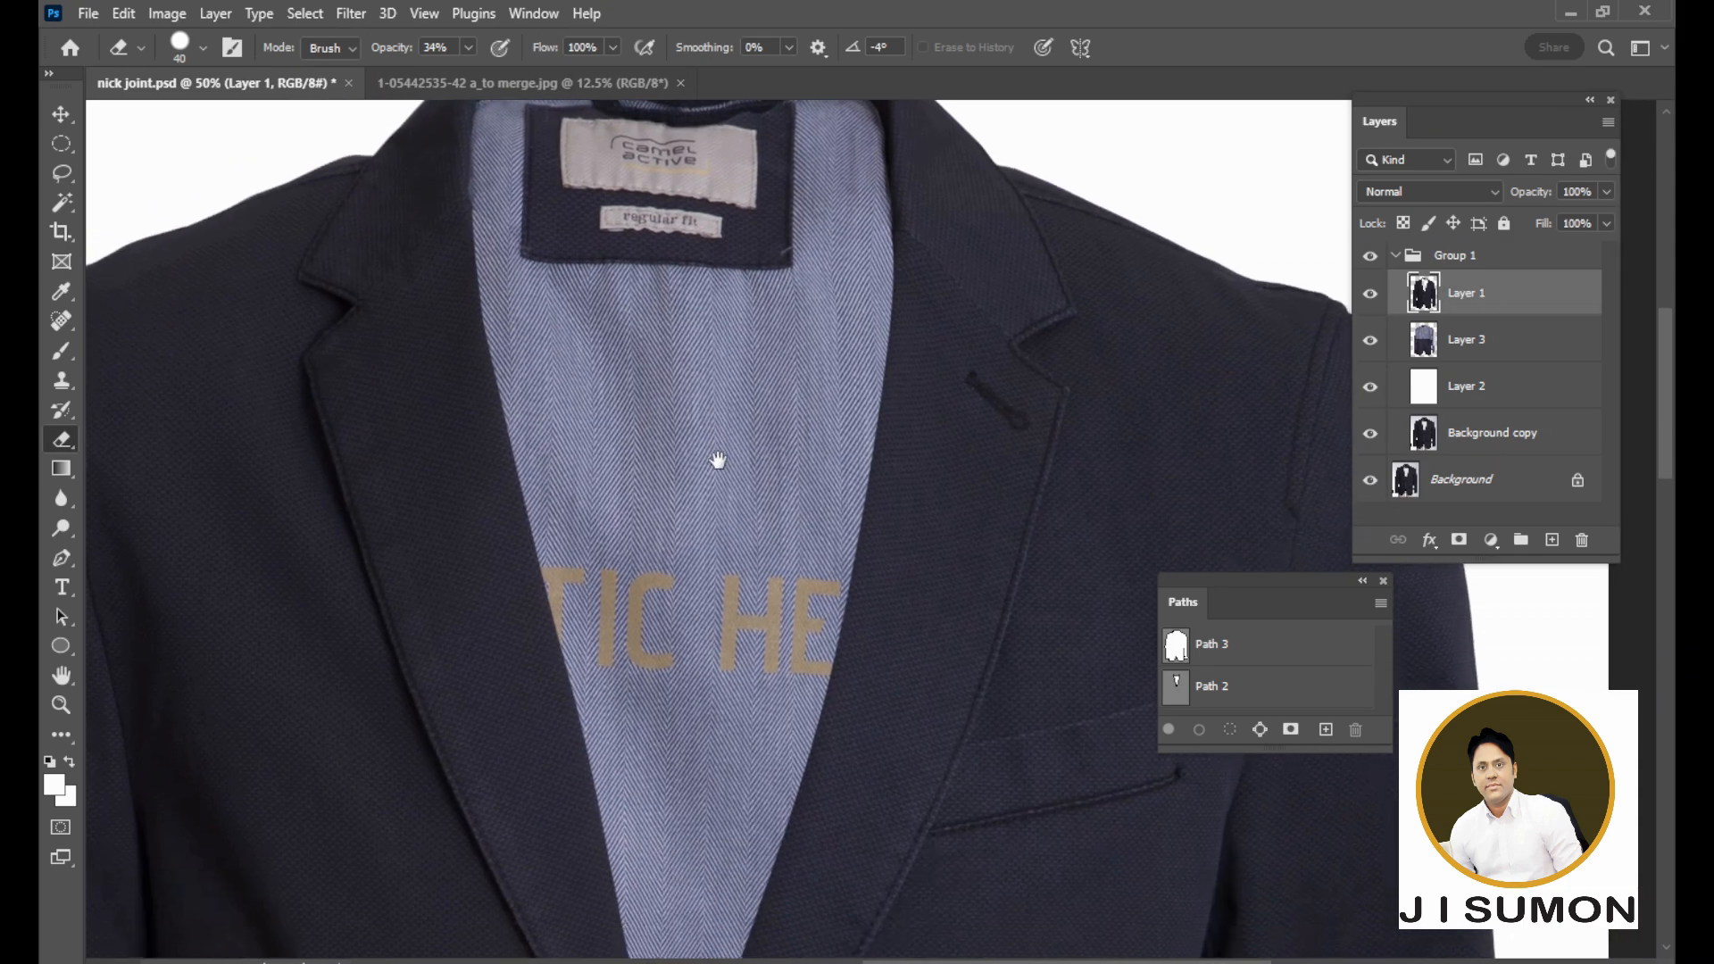
# Add a new empty layer between Layer 1 and Layer 3 for the lapel shadow
pyautogui.click(1446, 346)
pyautogui.click(1458, 303)
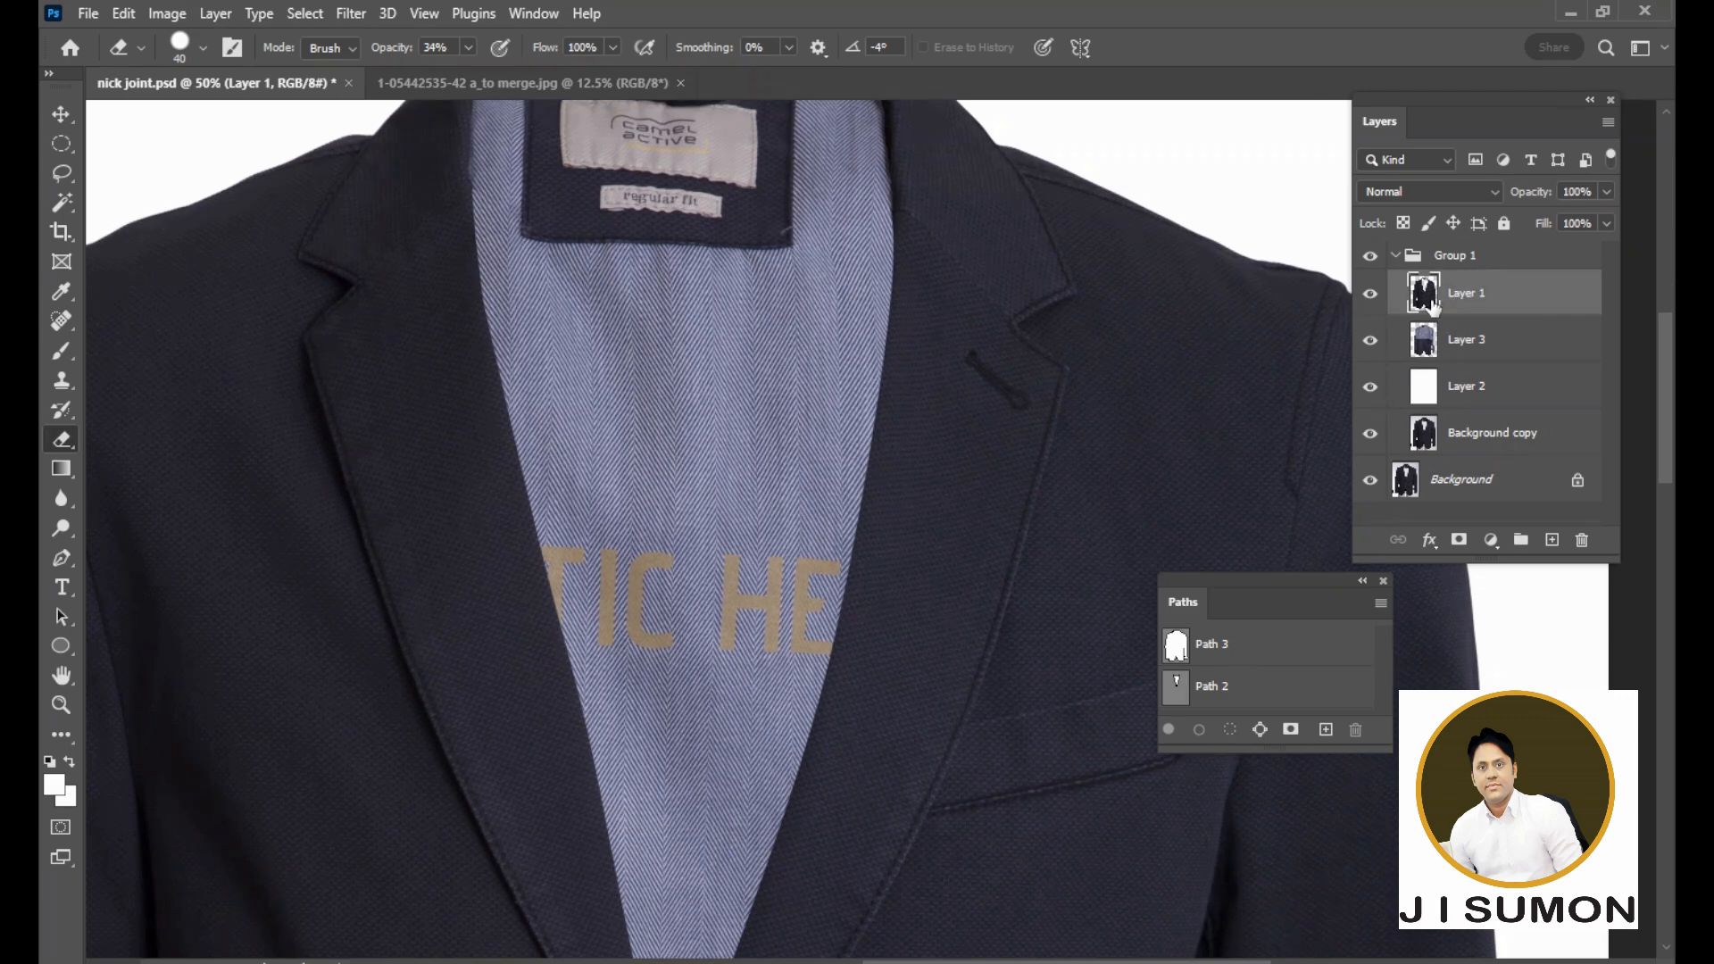
pyautogui.click(1429, 353)
pyautogui.click(1431, 308)
pyautogui.click(1553, 541)
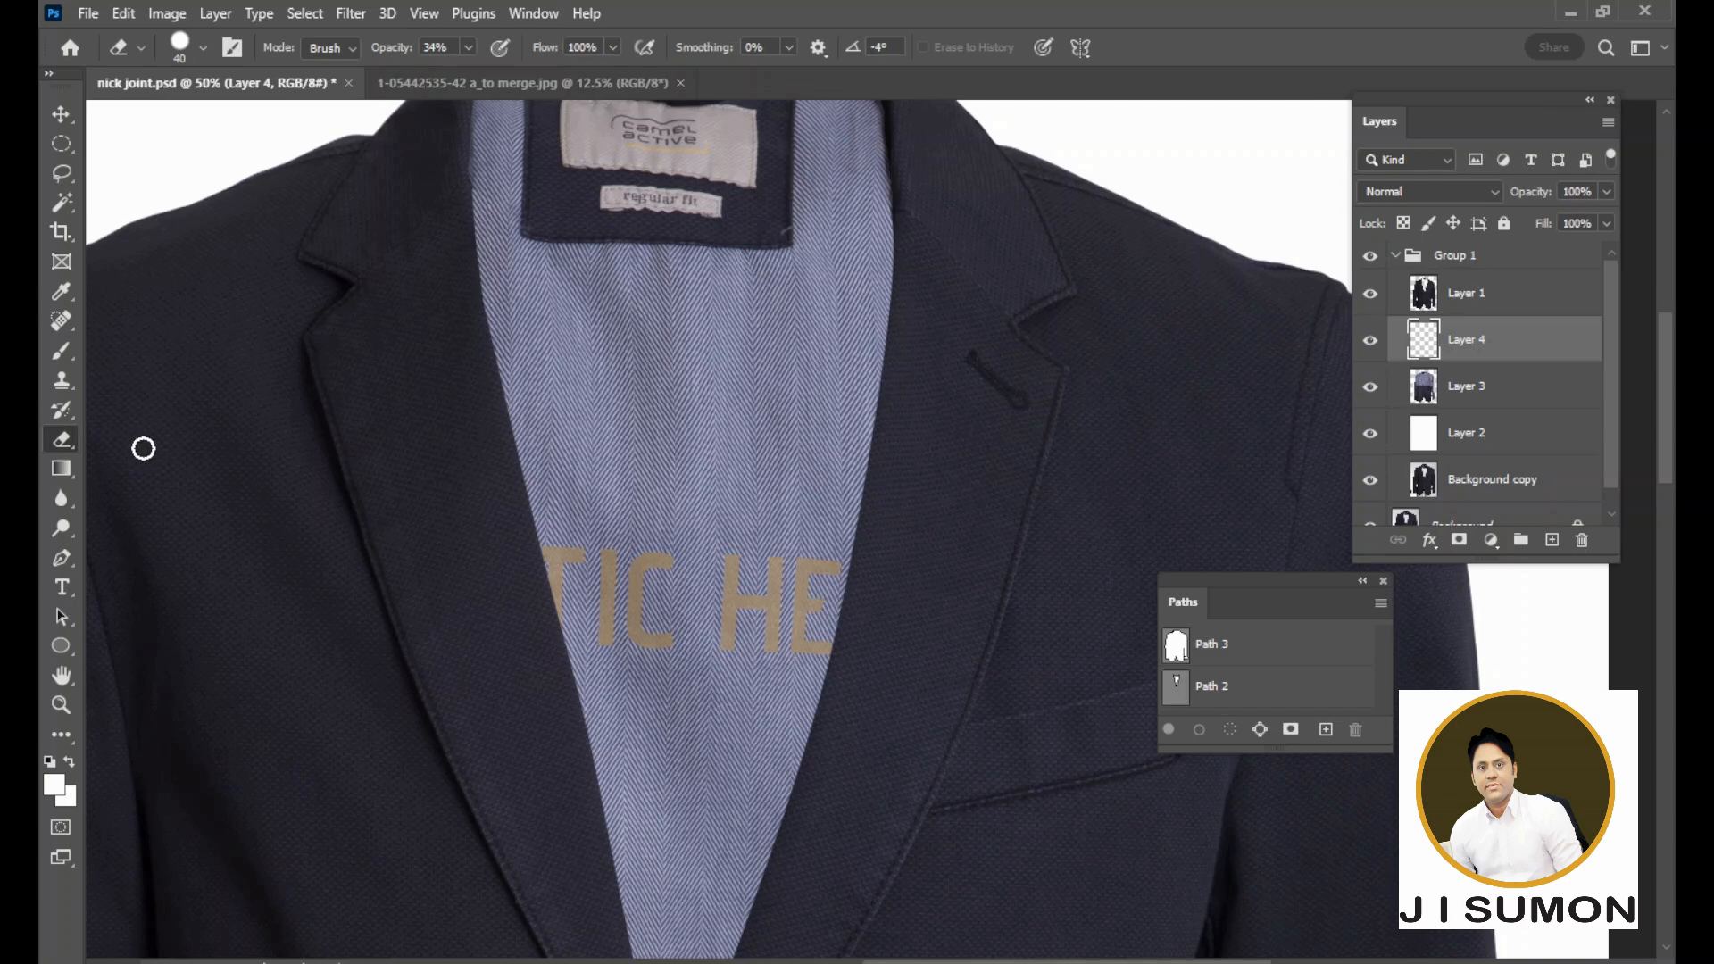
# Set the foreground colour to black (000000)
pyautogui.click(53, 784)
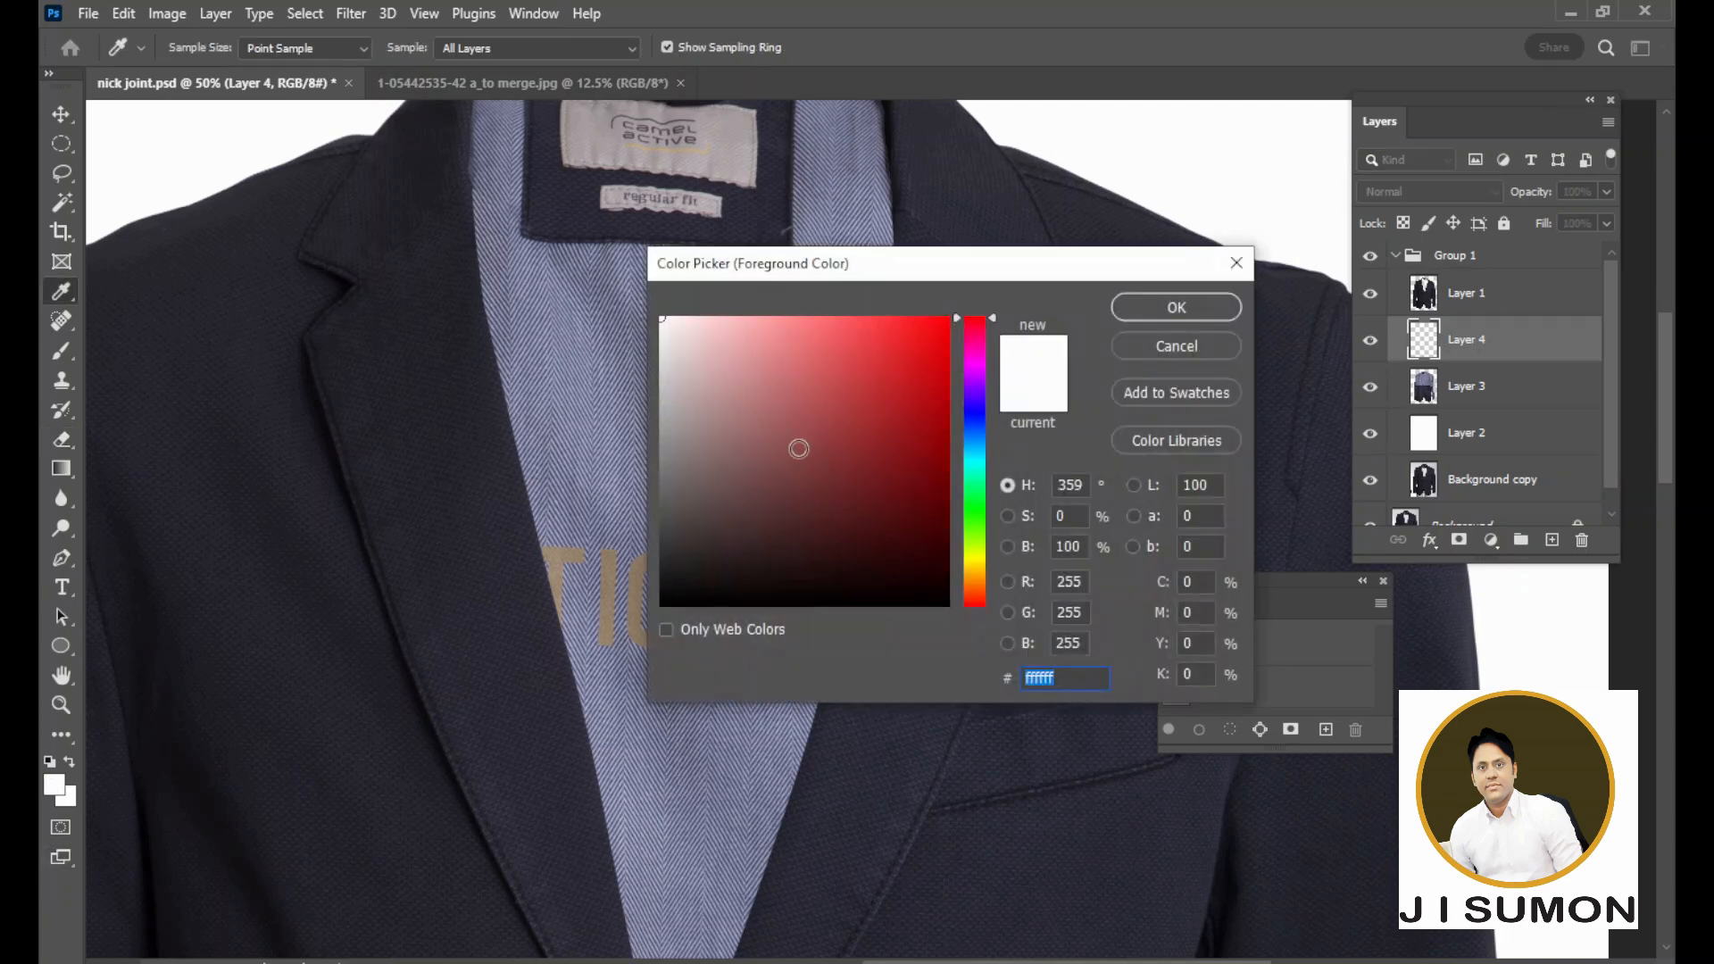
pyautogui.moveTo(875, 542); pyautogui.dragTo(967, 618)
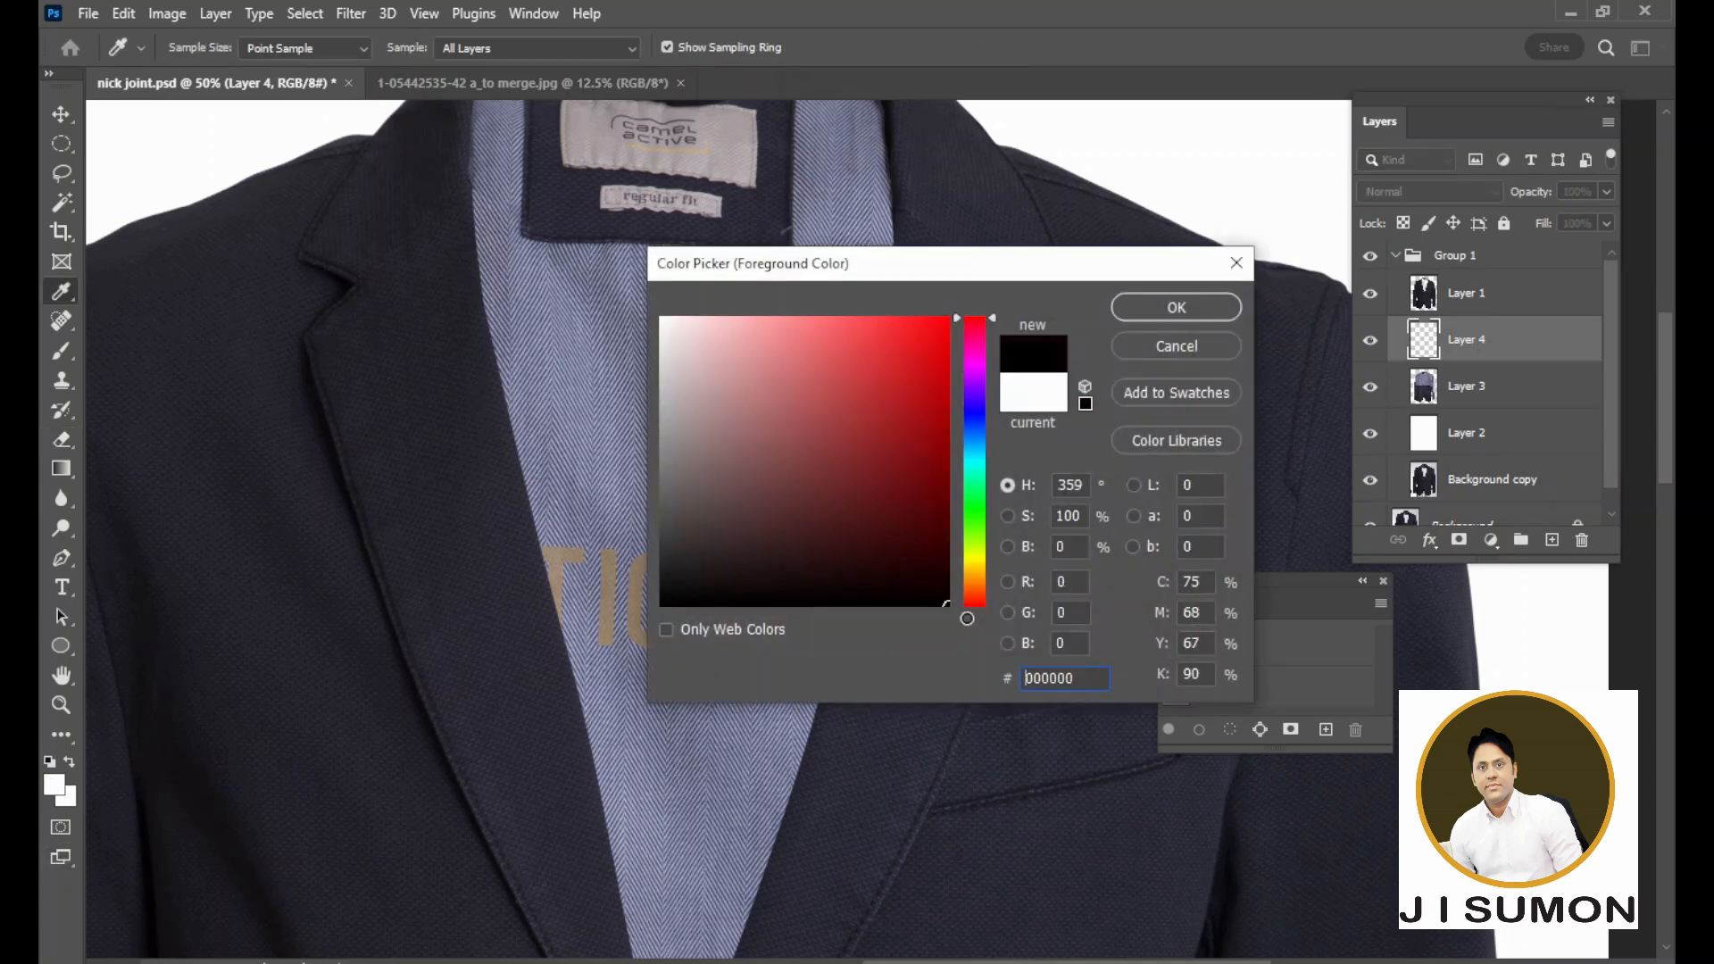
pyautogui.doubleClick(1076, 676)
pyautogui.click(1161, 309)
pyautogui.press('e')
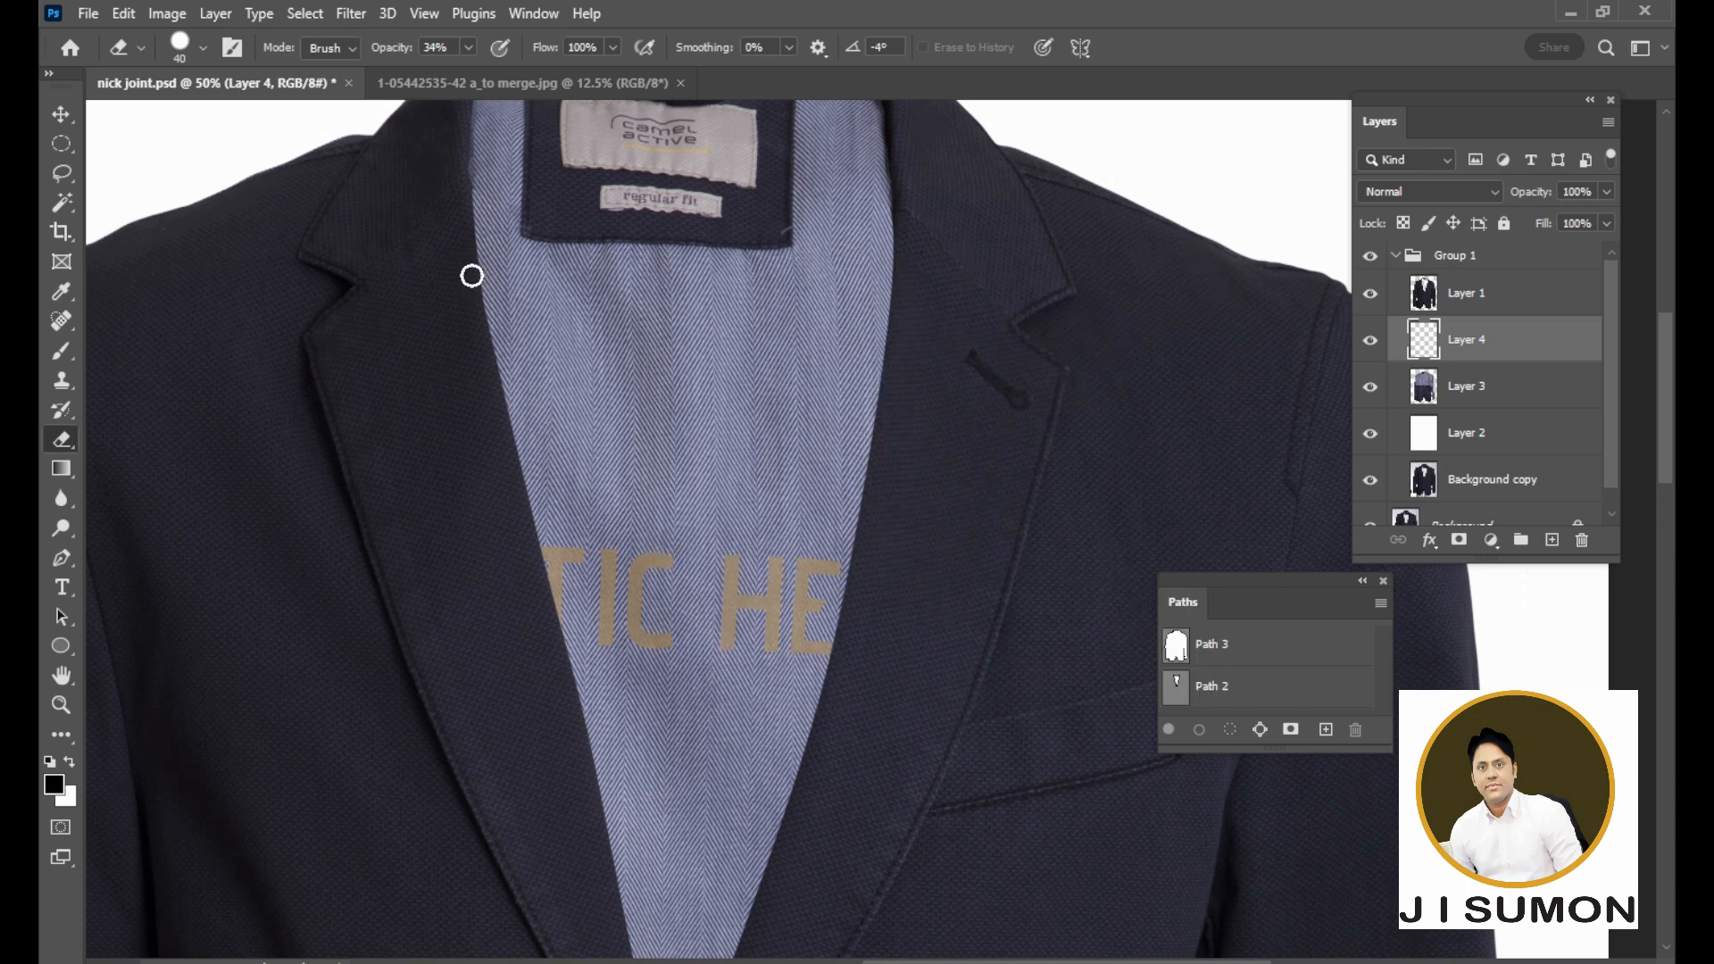
pyautogui.press(']')
pyautogui.press(']')
pyautogui.click(467, 48)
pyautogui.moveTo(465, 72); pyautogui.dragTo(537, 72)
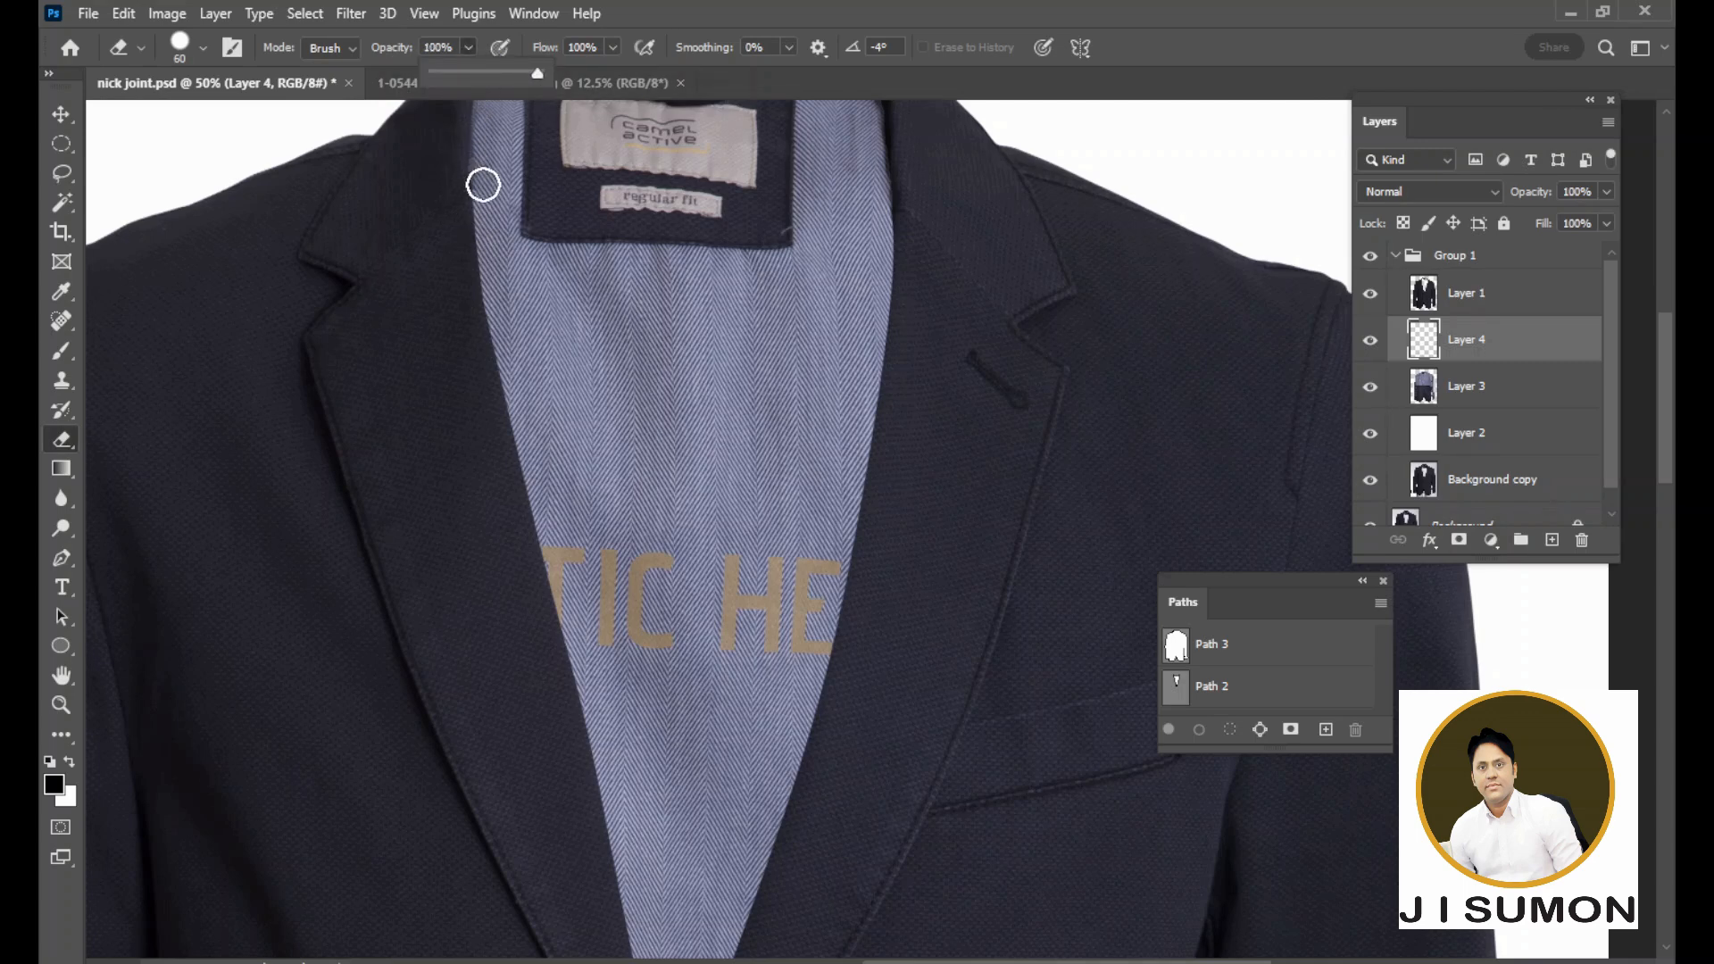
pyautogui.moveTo(473, 176); pyautogui.dragTo(492, 309)
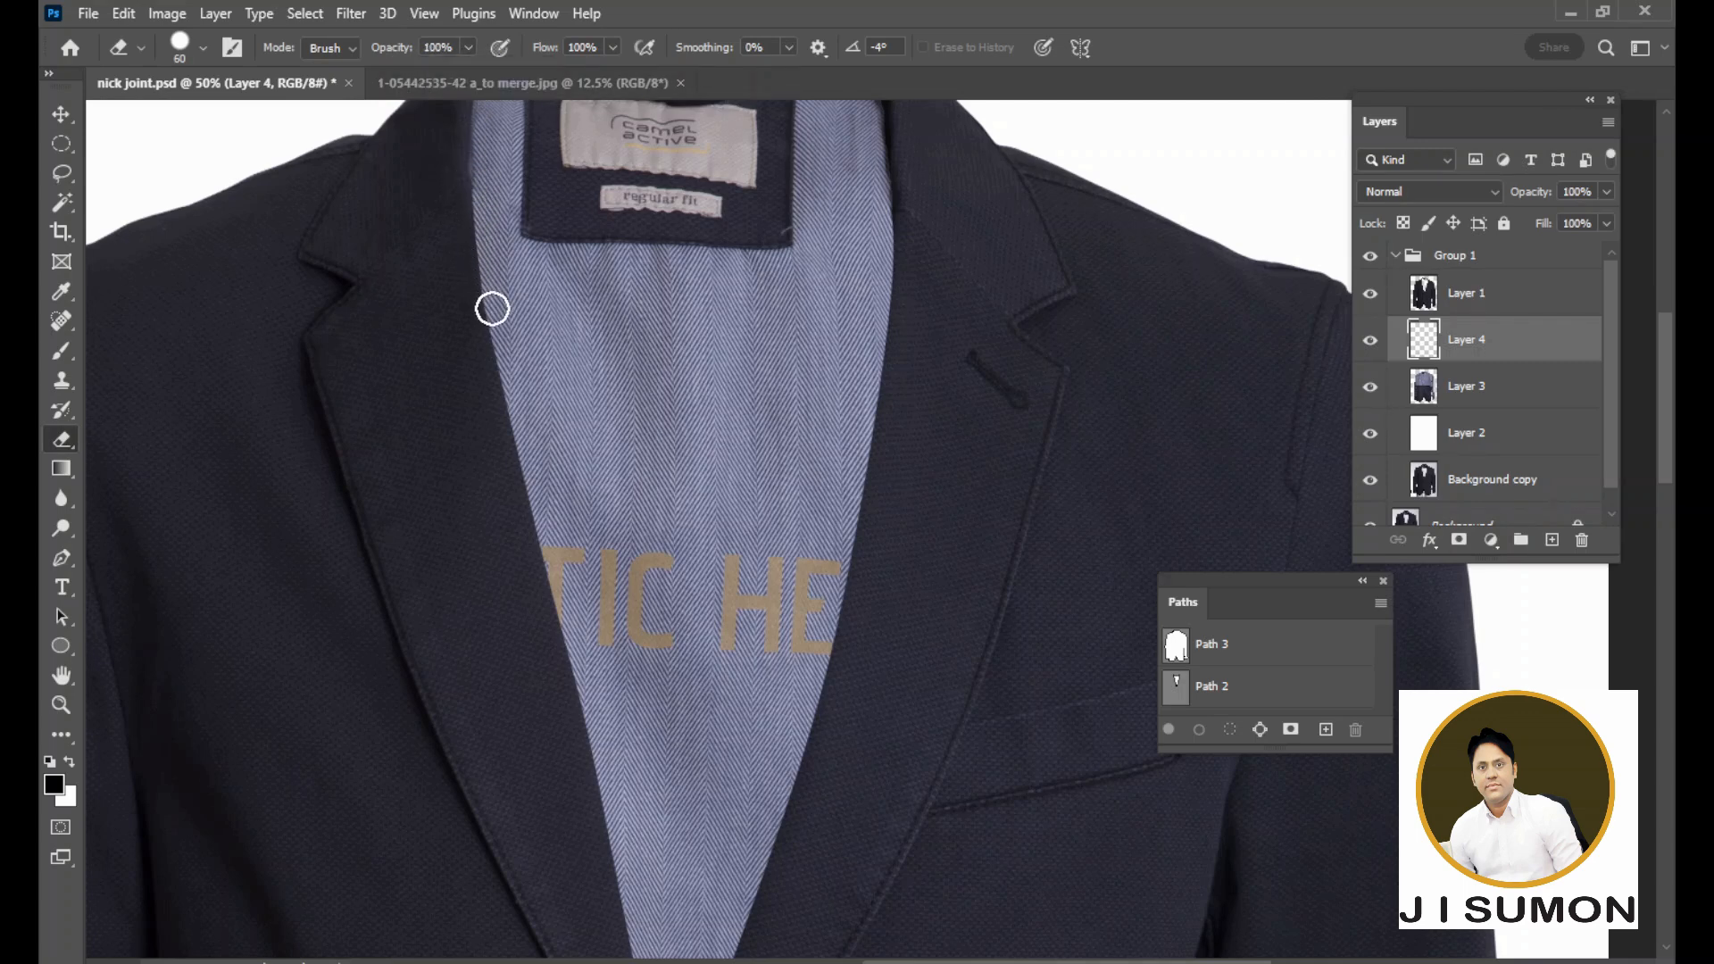
# Paint a soft black shadow on Layer 4 along the inner lapel edges with a size 90 Brush at 60% opacity
pyautogui.click(61, 351)
pyautogui.press('[')
pyautogui.press('[')
pyautogui.press('[')
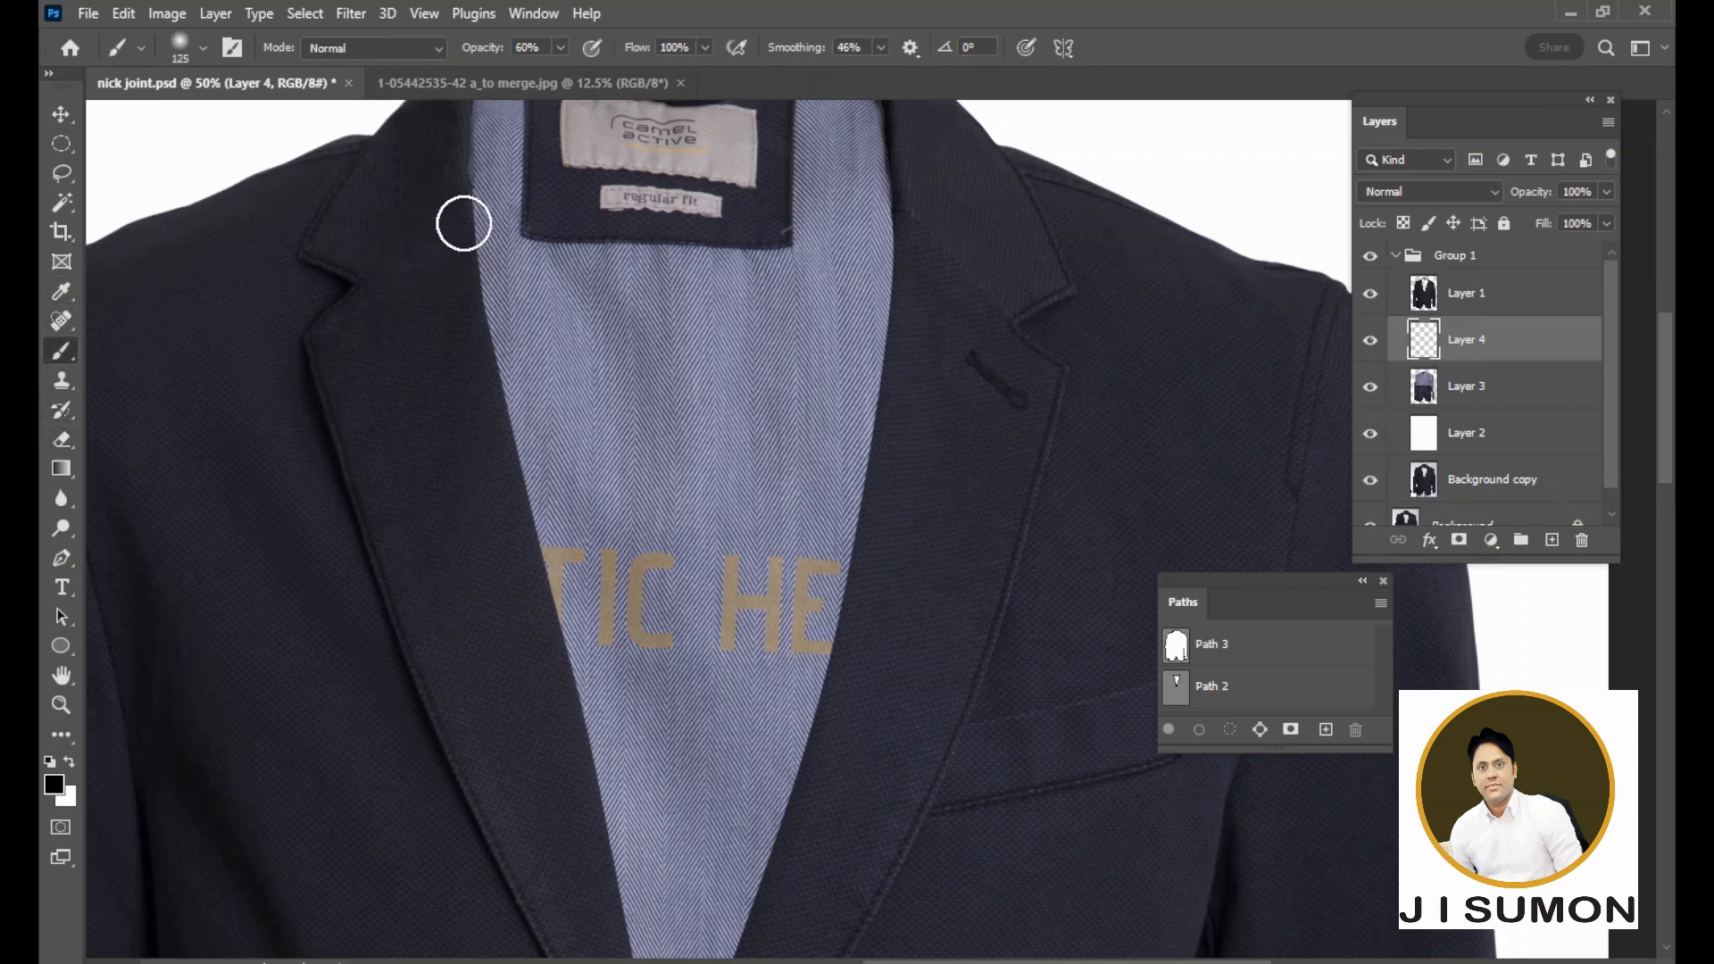
pyautogui.moveTo(468, 170)
pyautogui.mouseDown()
pyautogui.moveTo(482, 261)
pyautogui.moveTo(531, 290)
pyautogui.moveTo(477, 230)
pyautogui.moveTo(488, 459)
pyautogui.moveTo(505, 486)
pyautogui.moveTo(506, 404)
pyautogui.moveTo(630, 962)
pyautogui.mouseUp()
pyautogui.moveTo(752, 643); pyautogui.dragTo(698, 428)
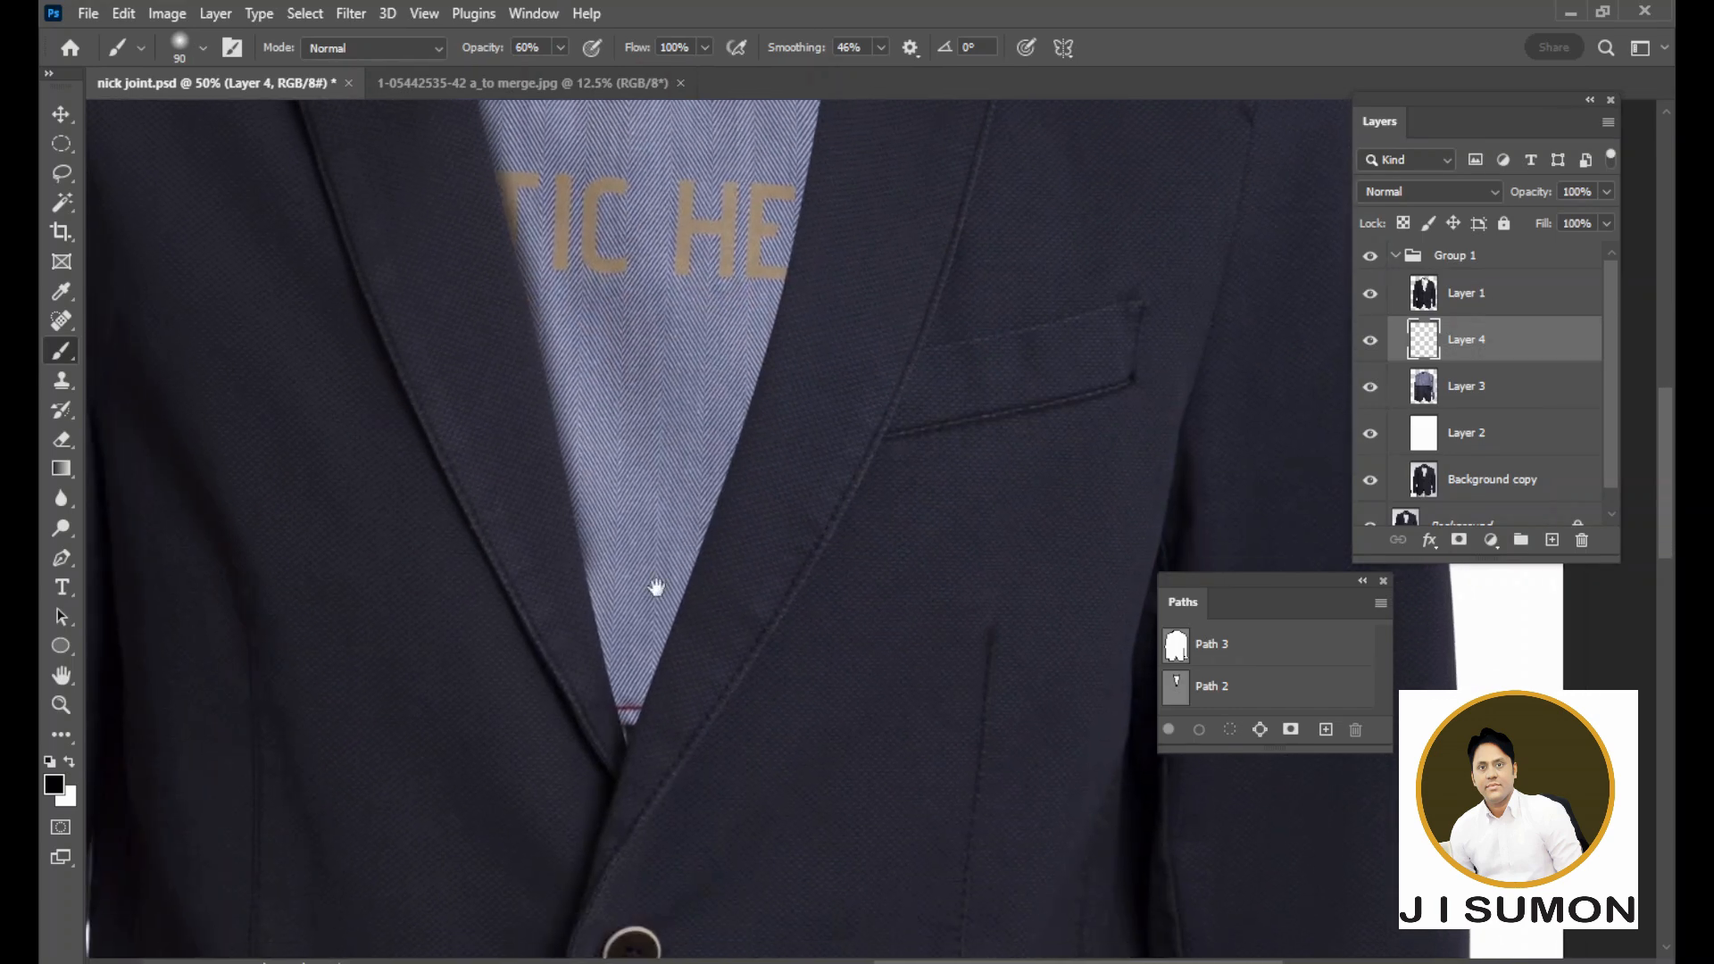
pyautogui.moveTo(581, 573)
pyautogui.mouseDown()
pyautogui.moveTo(623, 770)
pyautogui.moveTo(731, 510)
pyautogui.moveTo(828, 138)
pyautogui.moveTo(809, 382)
pyautogui.moveTo(758, 524)
pyautogui.moveTo(756, 596)
pyautogui.moveTo(797, 272)
pyautogui.mouseUp()
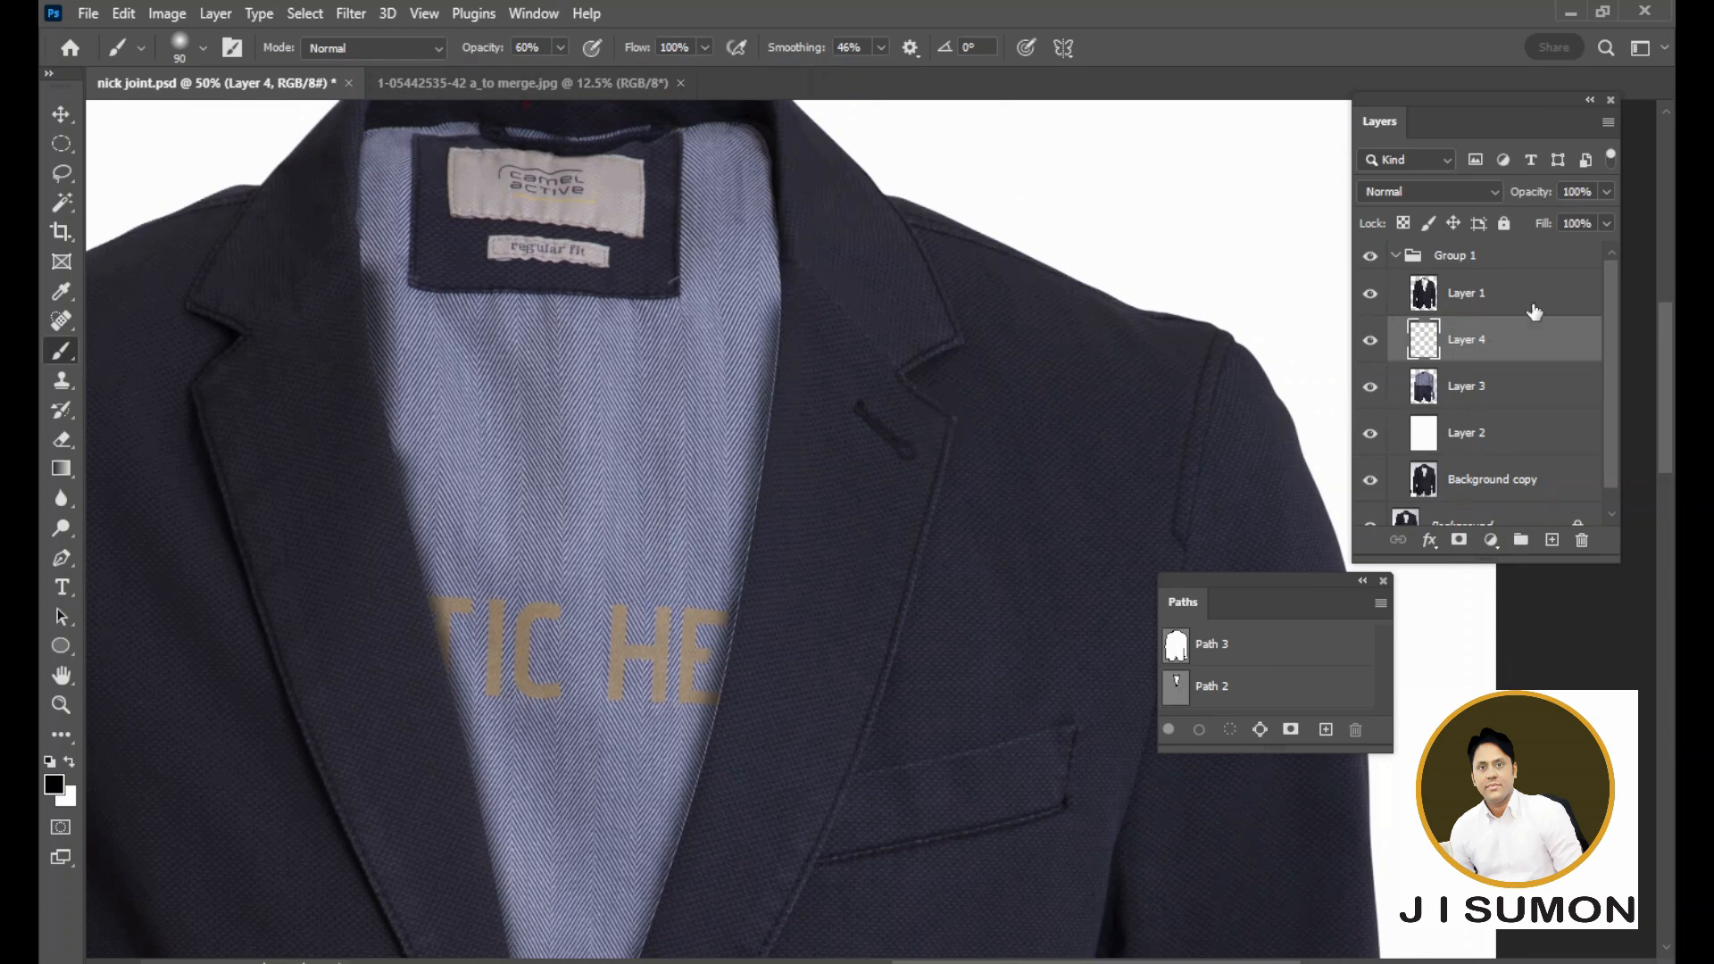
# Set Layer 4's opacity to 37% and compare the jacket with the shadow layer hidden and shown
pyautogui.click(1608, 191)
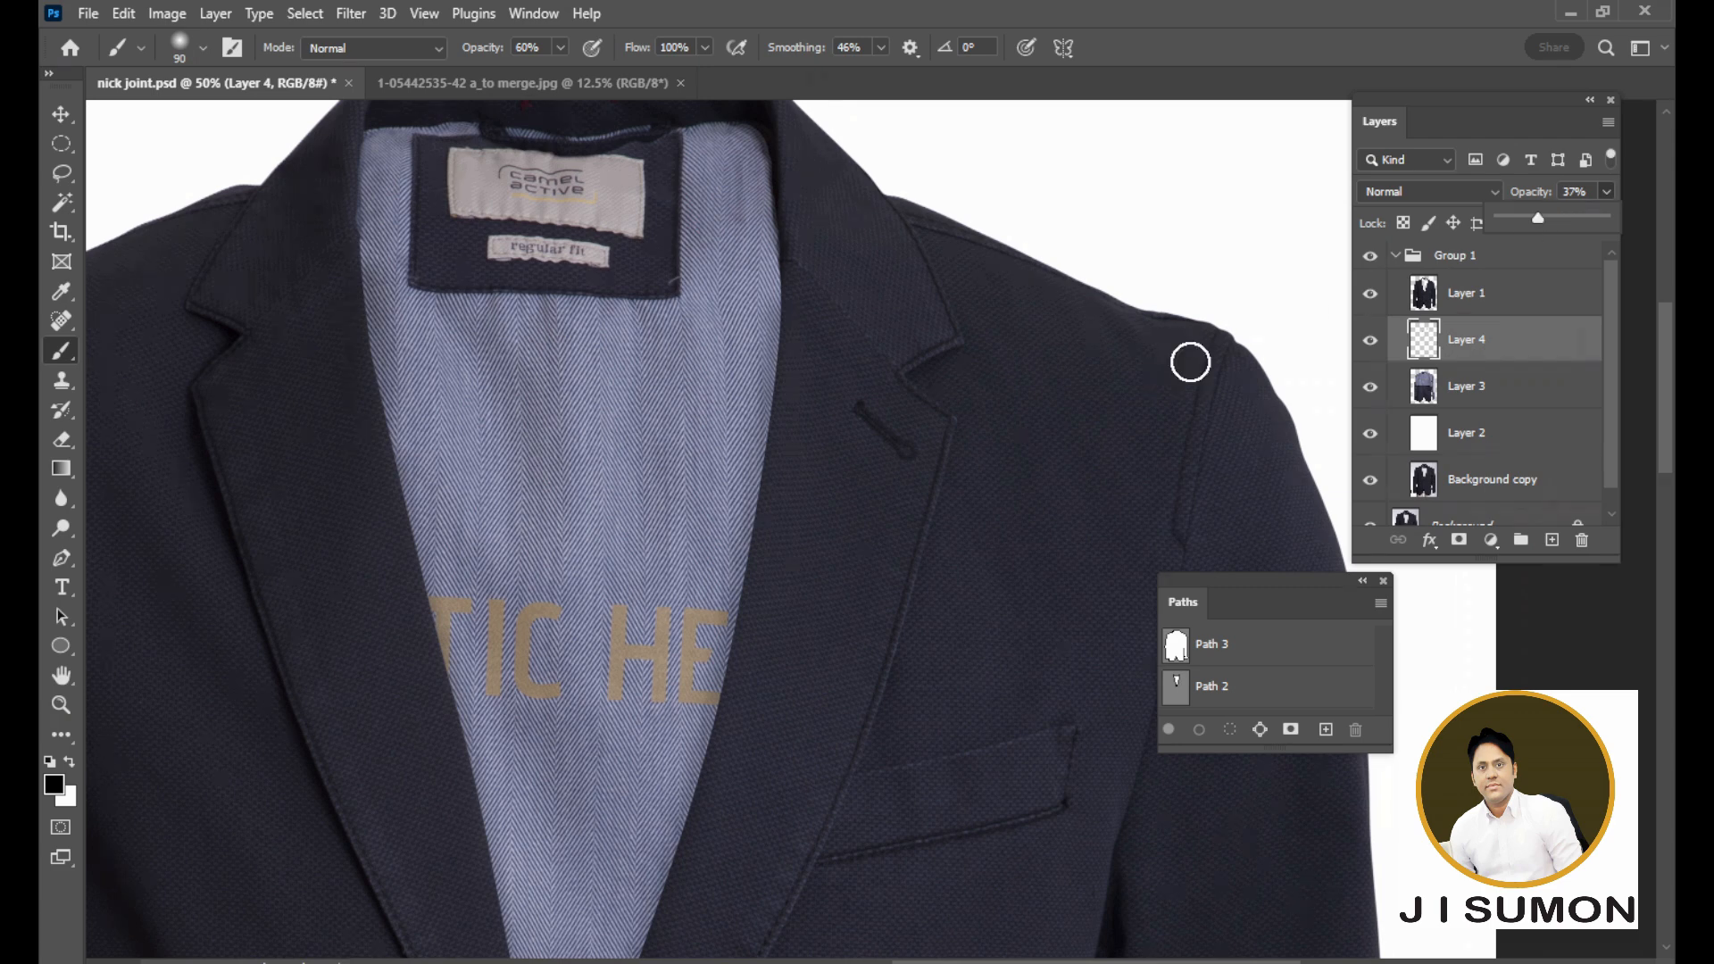
pyautogui.click(1373, 343)
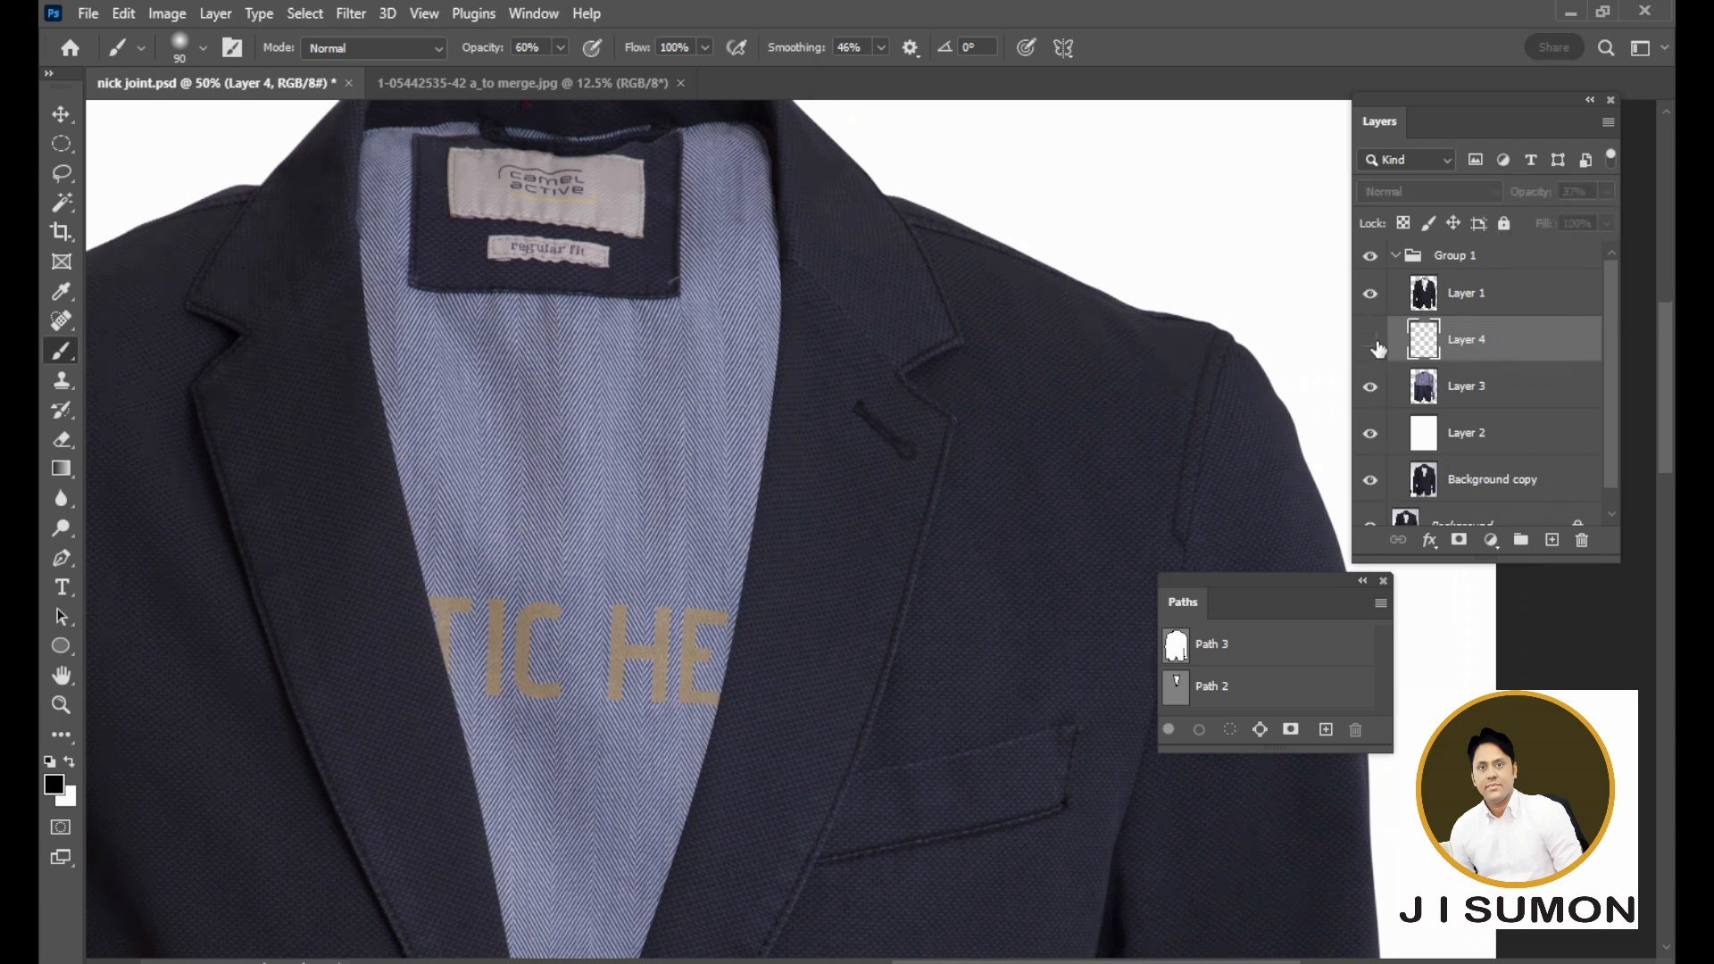
pyautogui.click(1376, 344)
pyautogui.click(1375, 343)
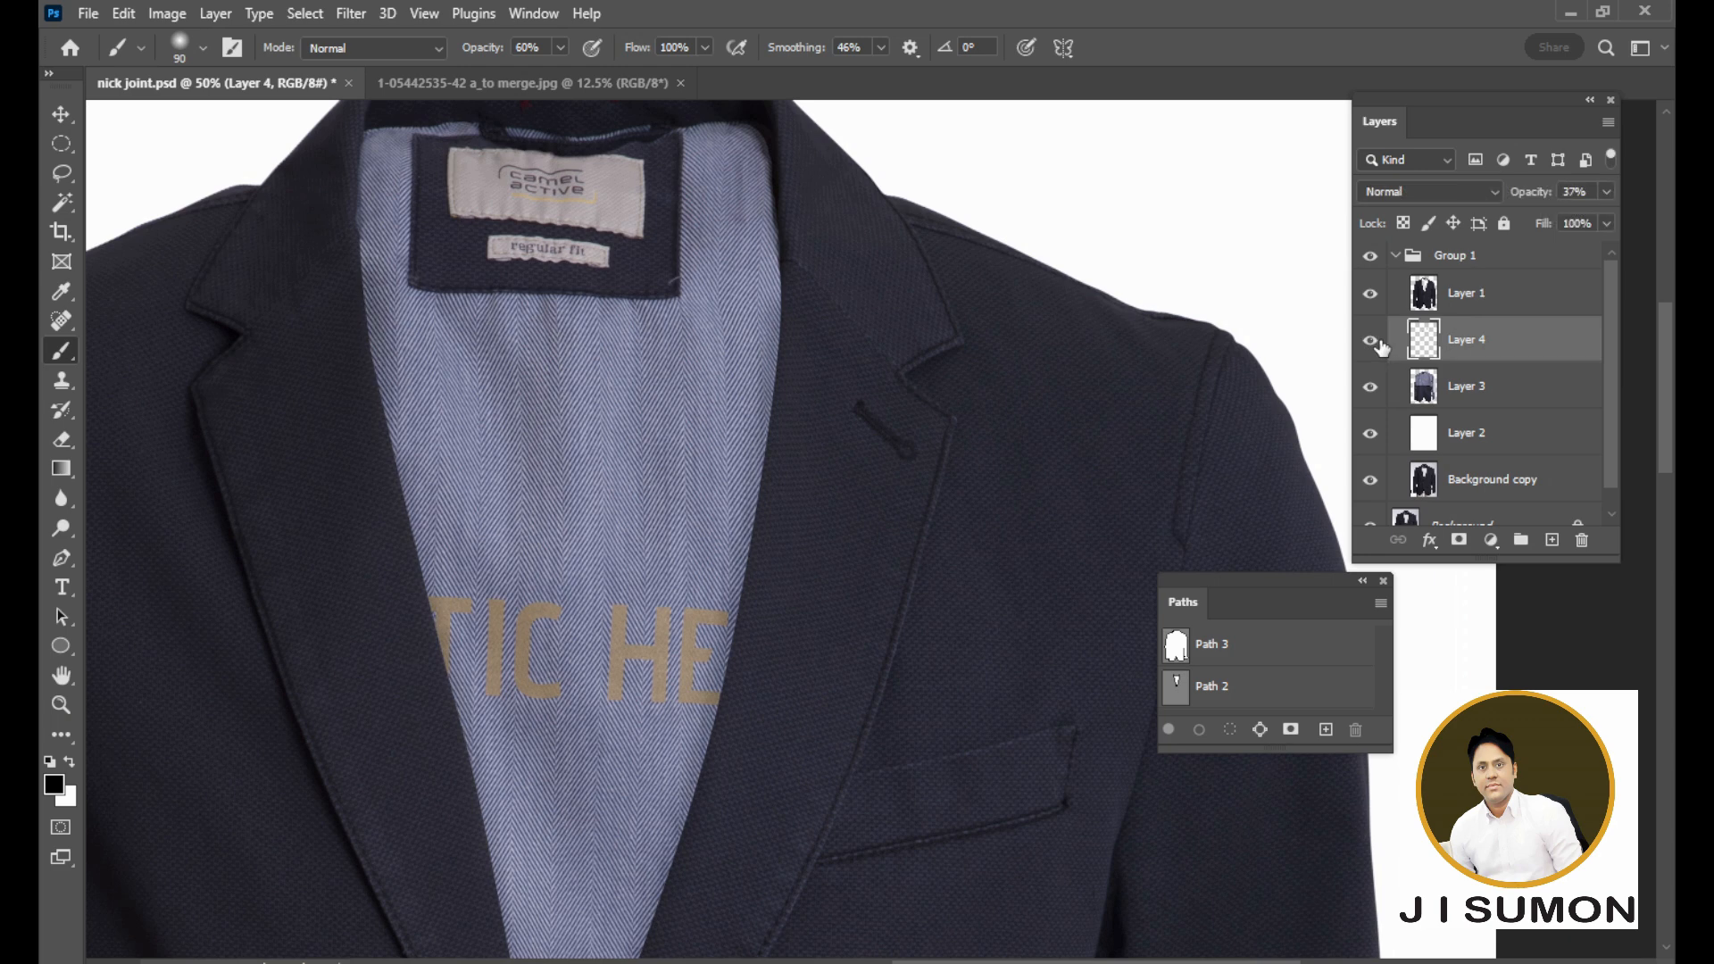
pyautogui.hotkey('ctrl', '0')
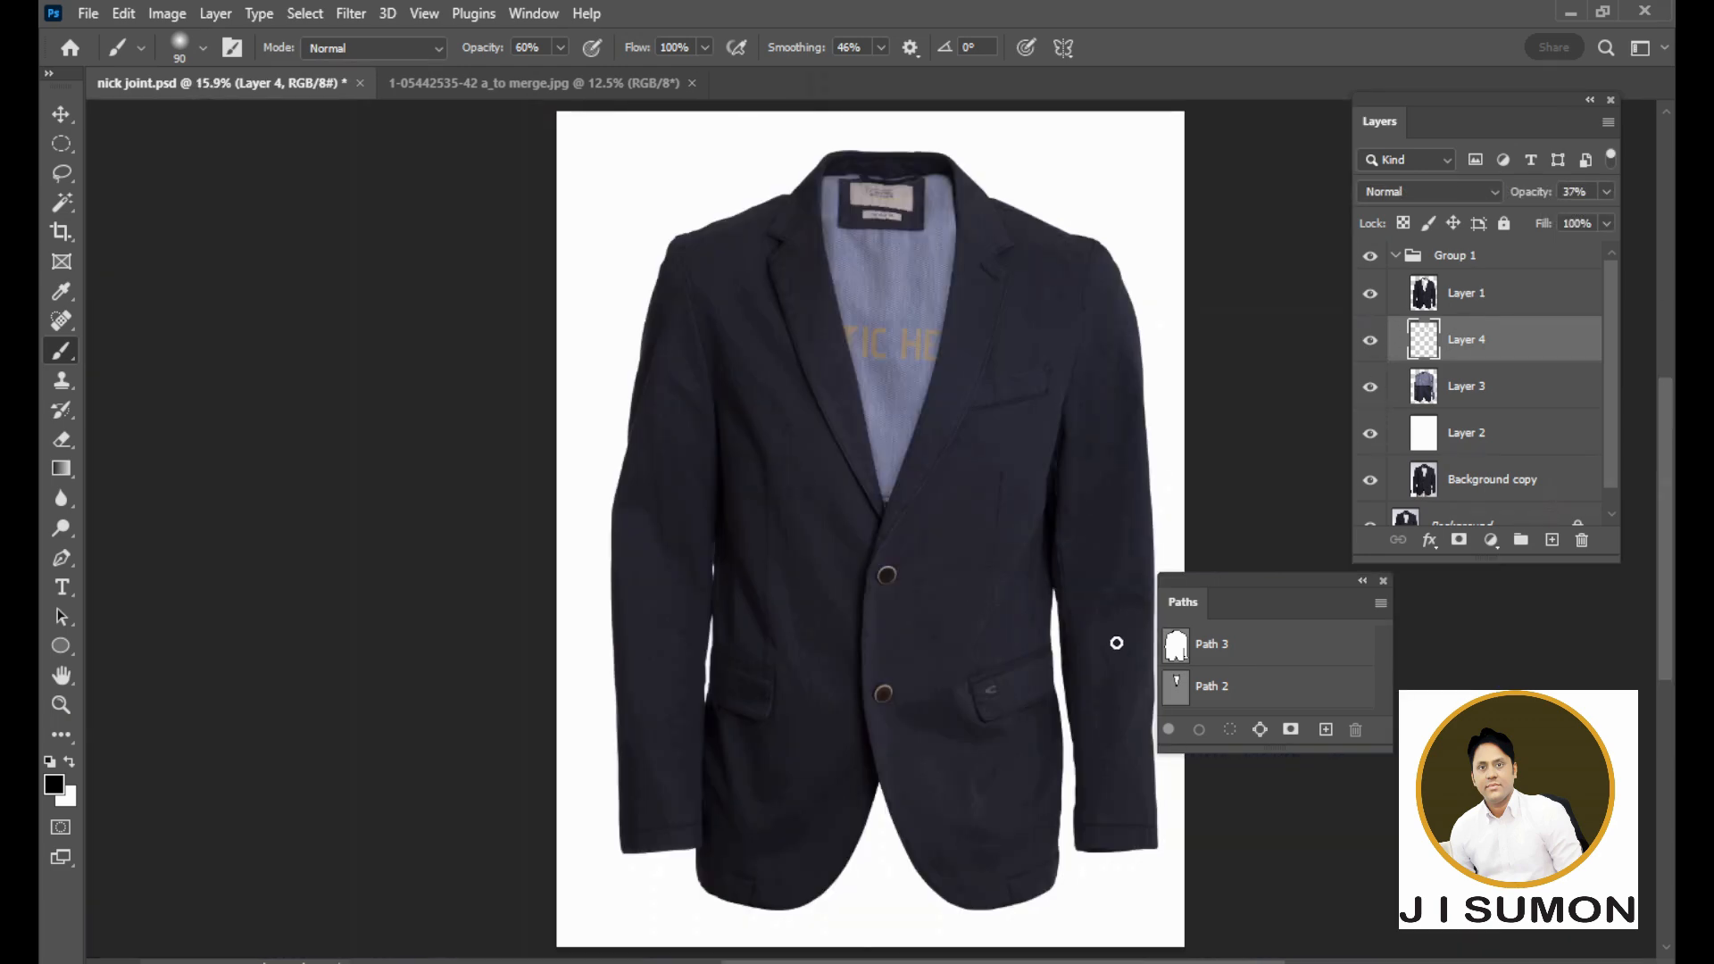